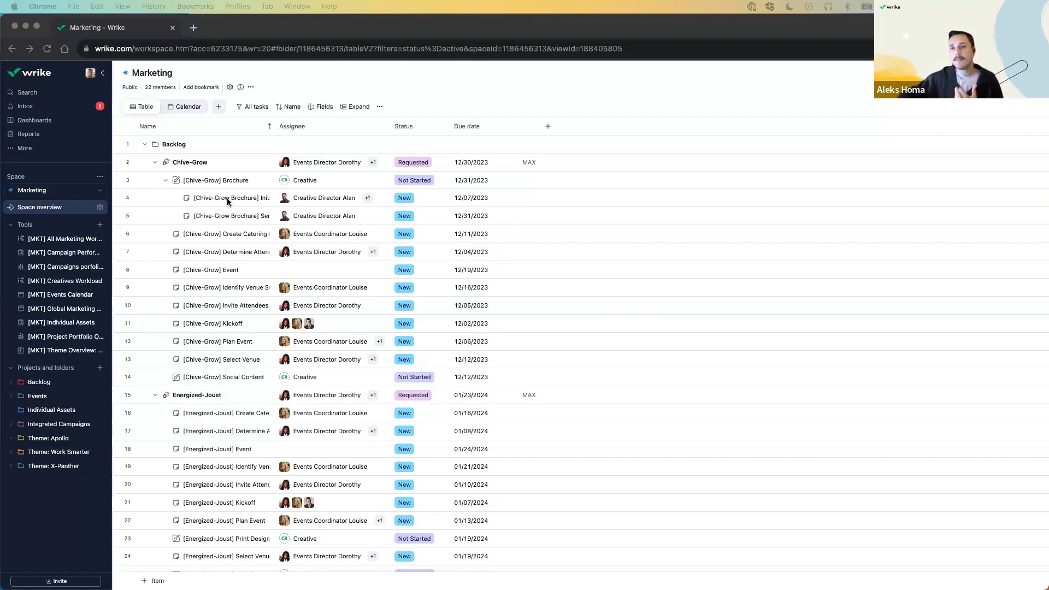
# - Start a new space and browse the IT & engineering templates
pyautogui.click(93, 195)
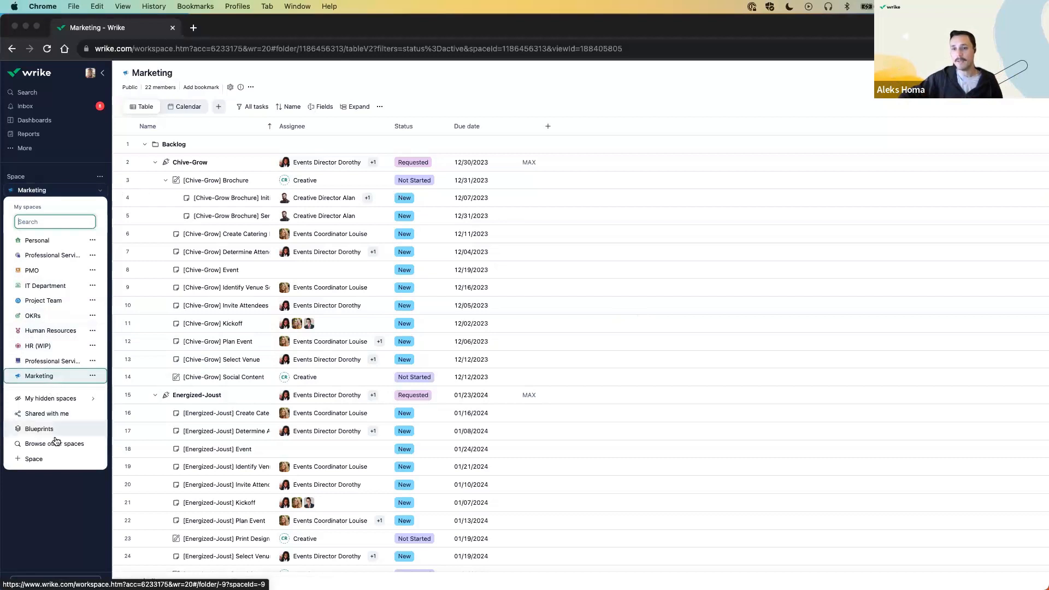
pyautogui.click(41, 461)
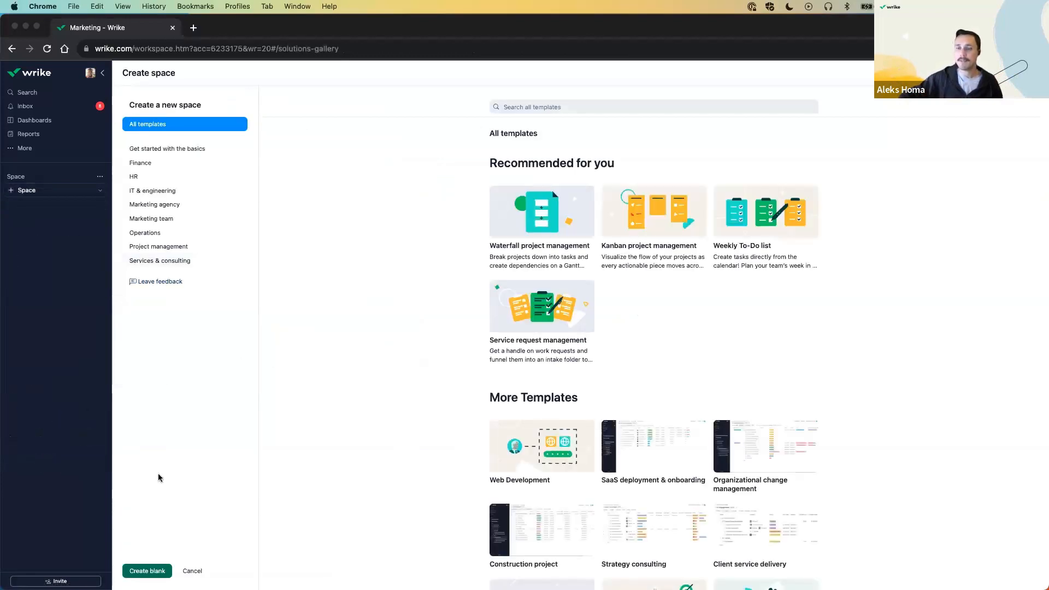
pyautogui.click(155, 195)
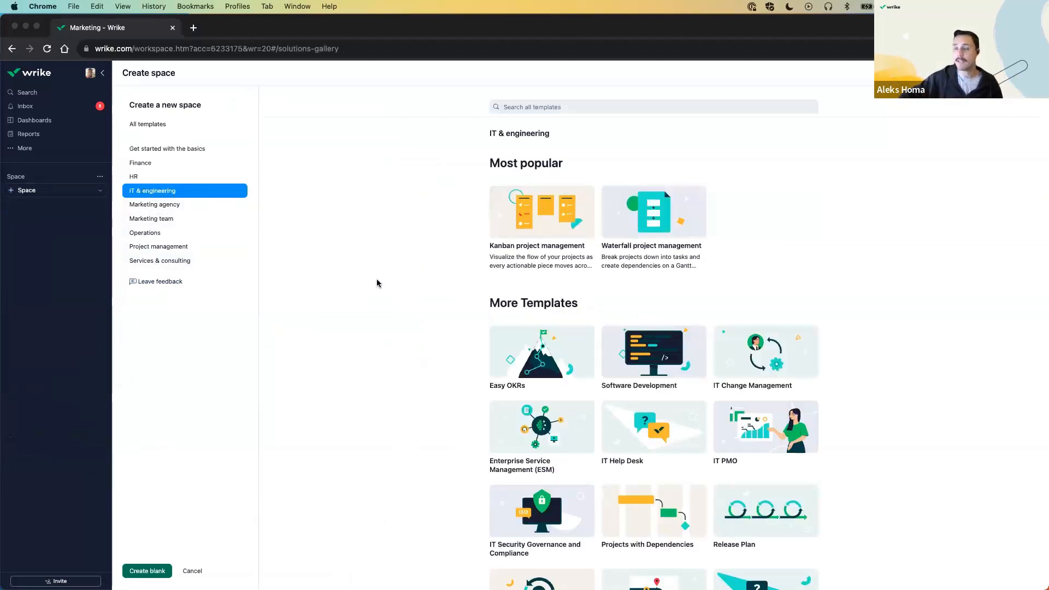
pyautogui.scroll(-2, 382, 289)
pyautogui.moveTo(626, 388)
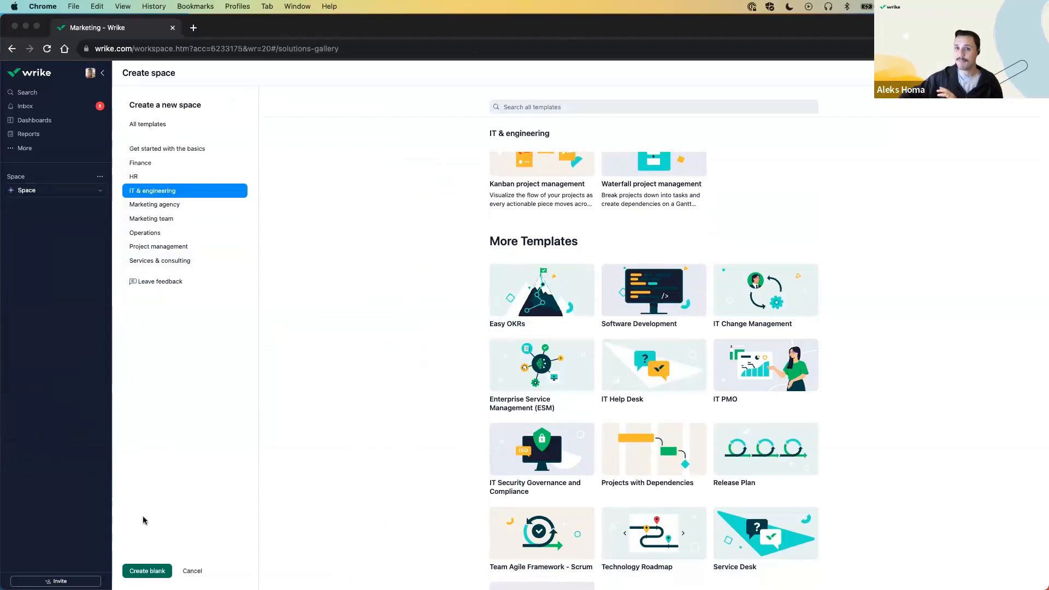
# - Create a blank space named "IT Service Request" instead of using a template
pyautogui.click(151, 571)
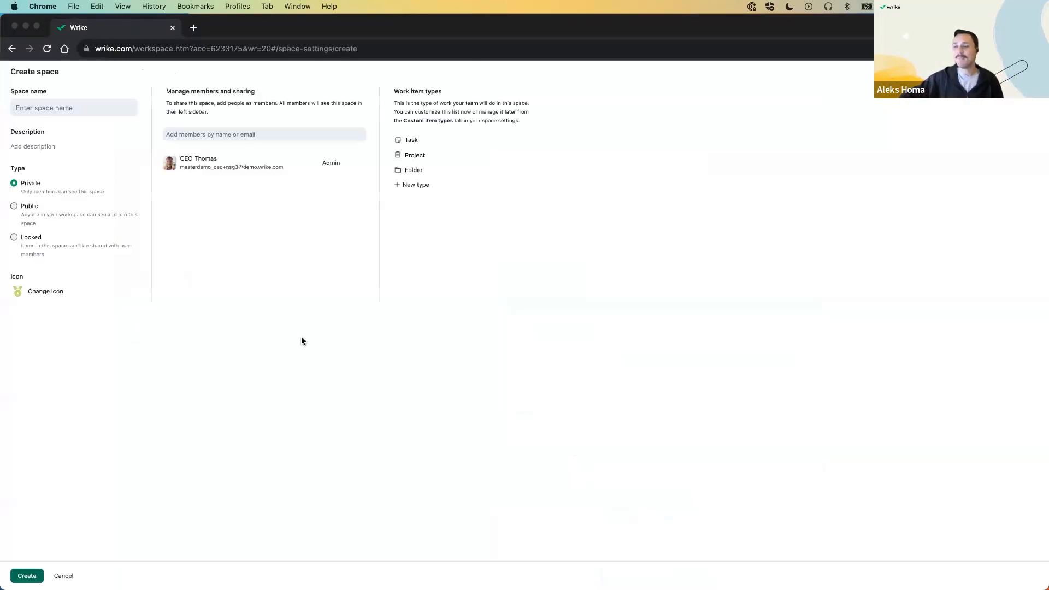
pyautogui.click(123, 110)
pyautogui.write('IT Service Request')
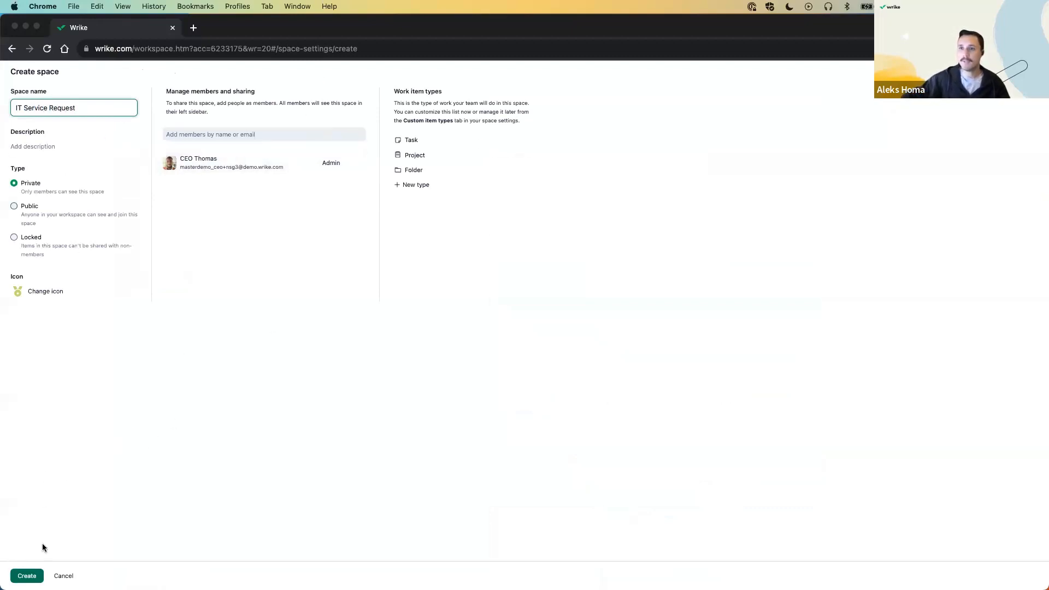
pyautogui.click(24, 574)
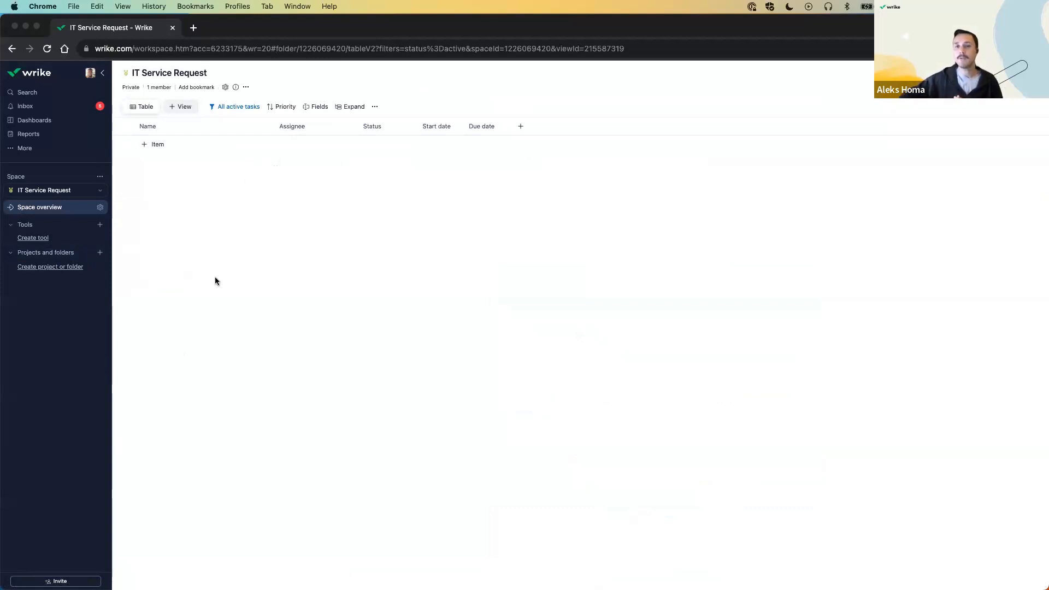
# - Set up a folder named "01. Incoming/Backlog" in the IT Service Request space with Board as default view, and try to create it
pyautogui.click(62, 267)
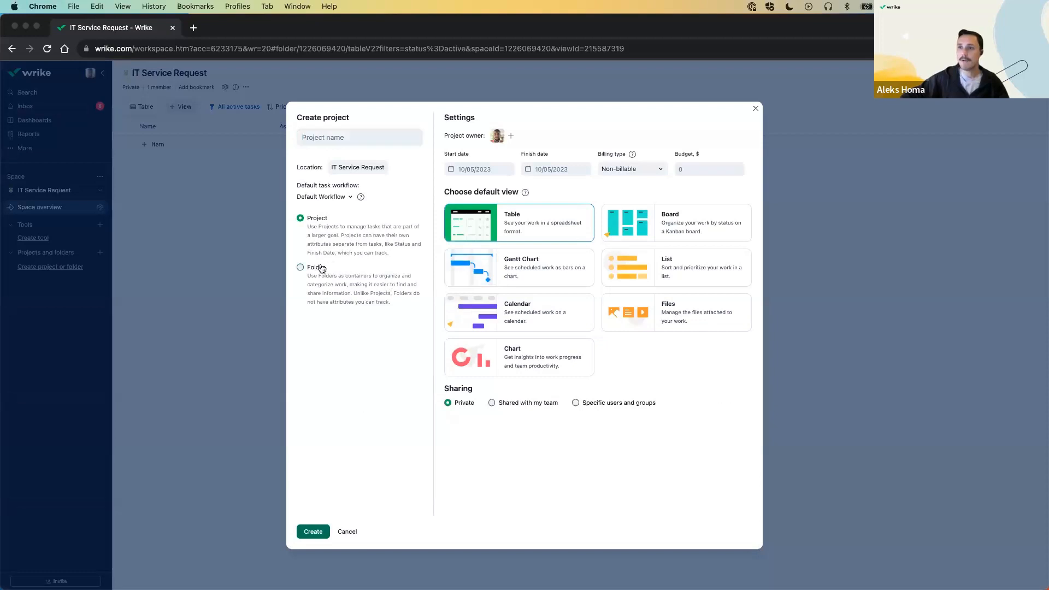
pyautogui.click(321, 268)
pyautogui.click(346, 141)
pyautogui.write('0')
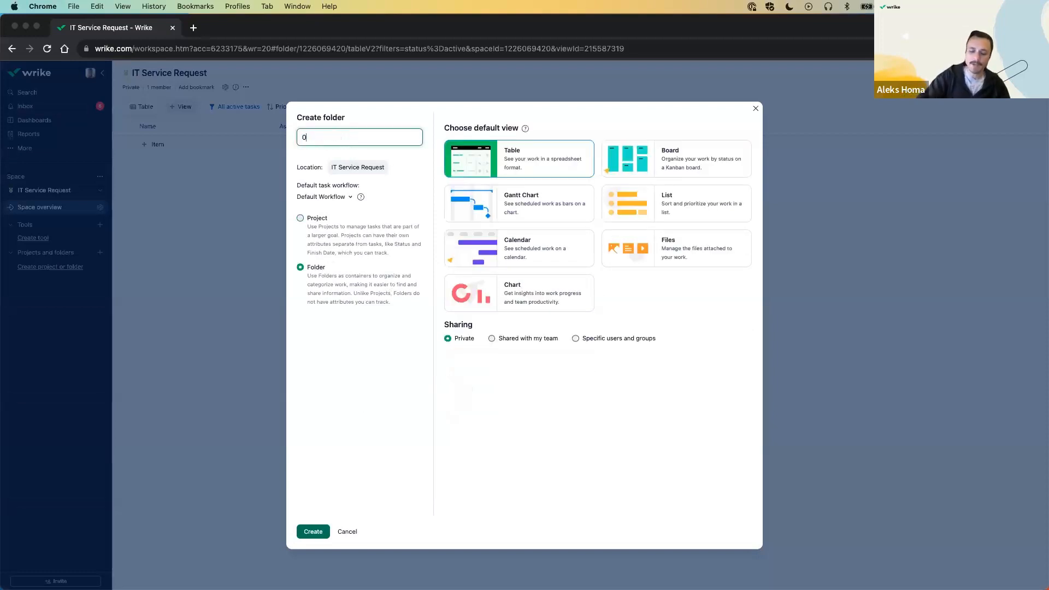
pyautogui.write('1. Incoming')
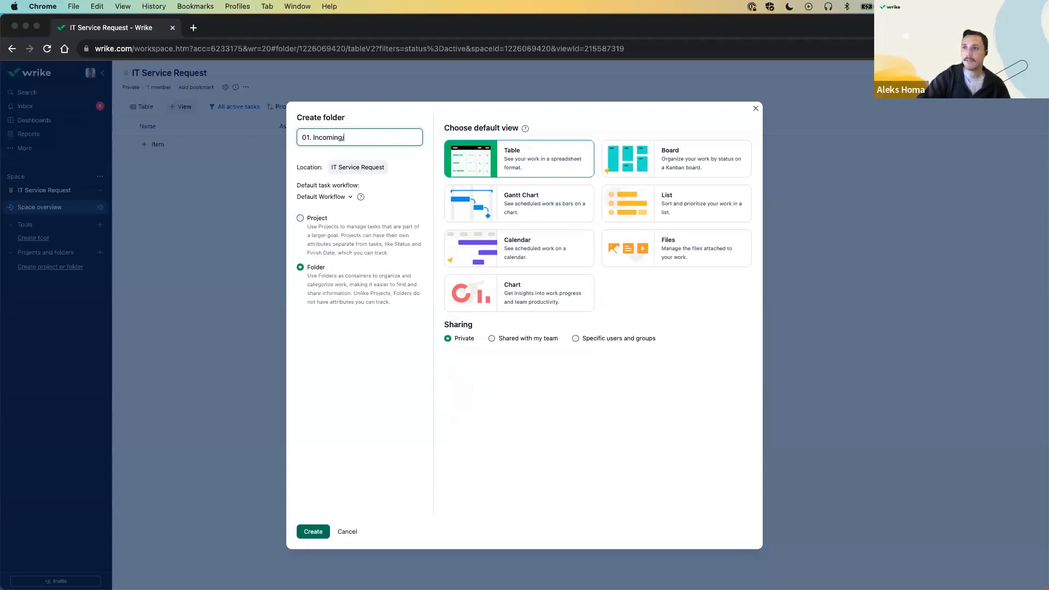
pyautogui.write('/Backlog')
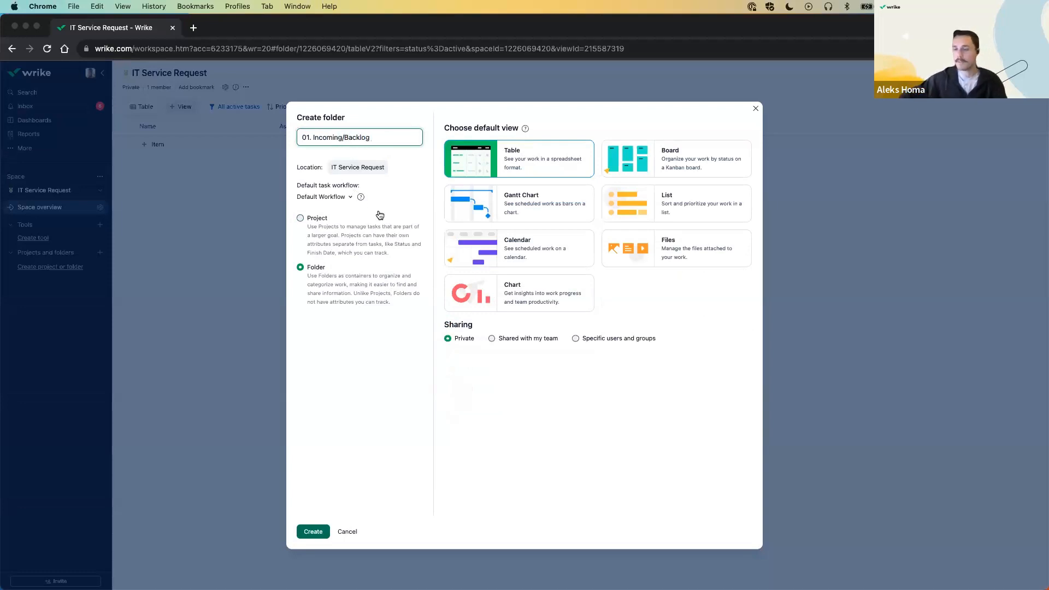
pyautogui.click(385, 406)
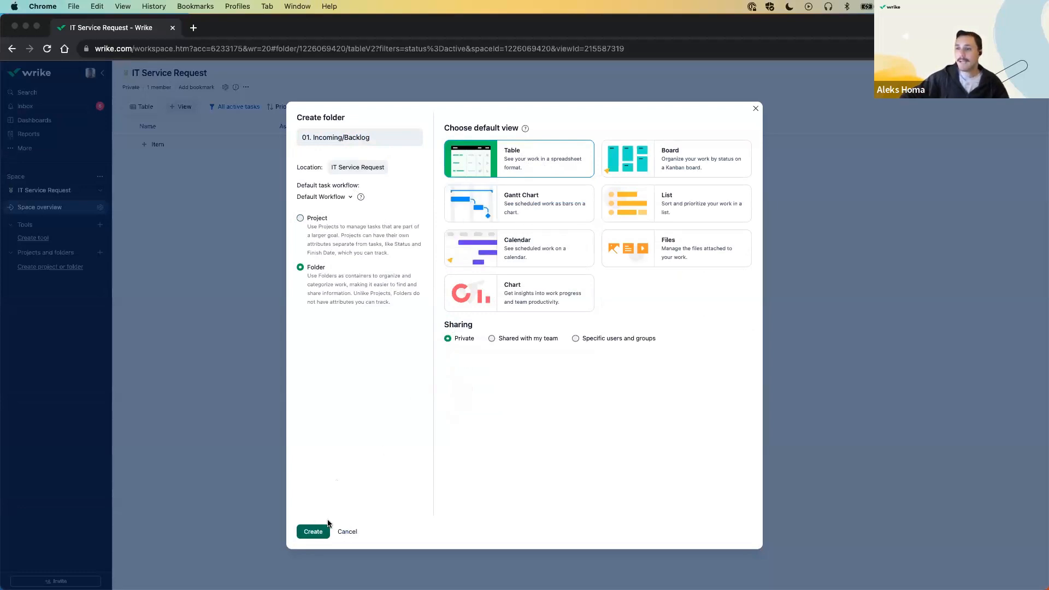
pyautogui.click(645, 161)
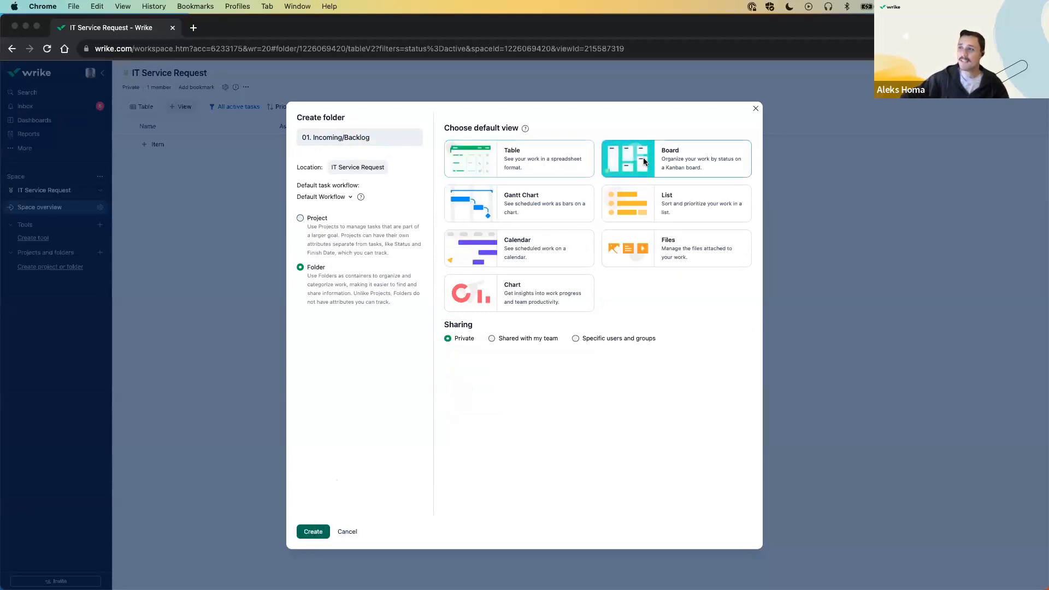
pyautogui.click(310, 532)
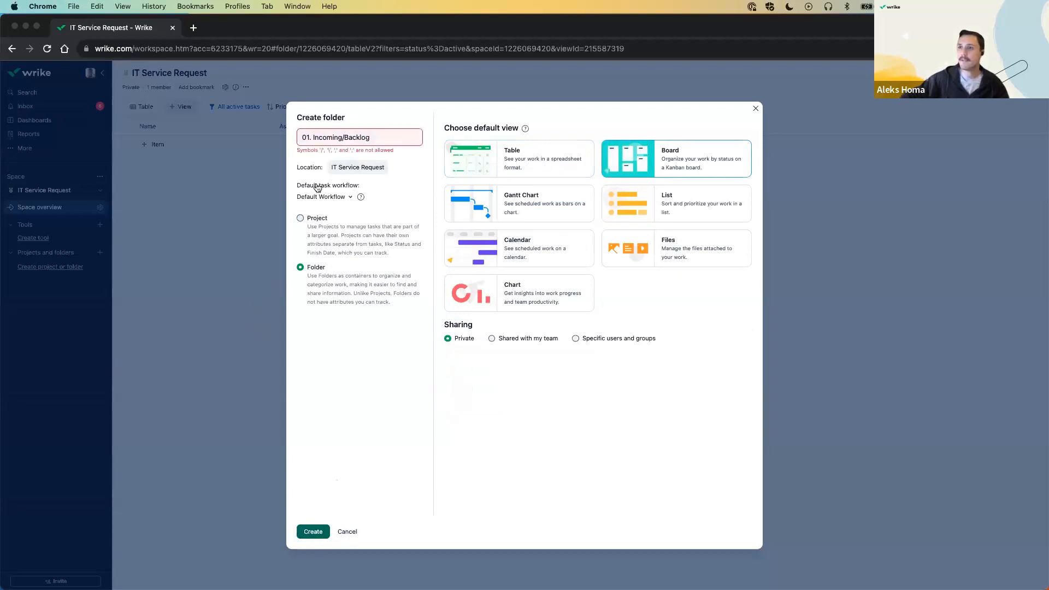
# - Change the new folder's name to "01. Incoming - Backlog" and create it
pyautogui.click(346, 137)
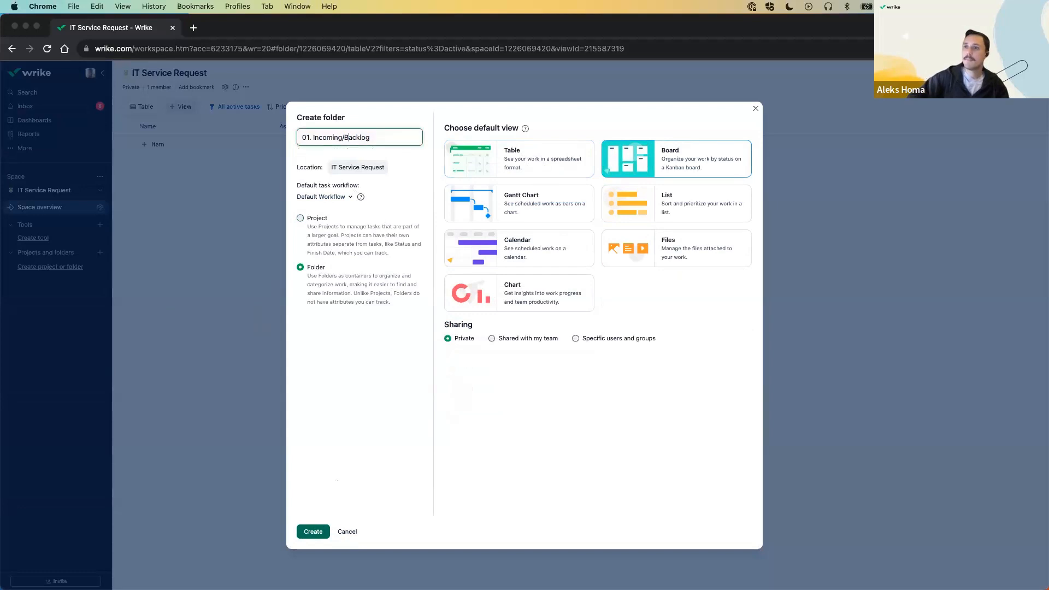
pyautogui.press('BackSpace')
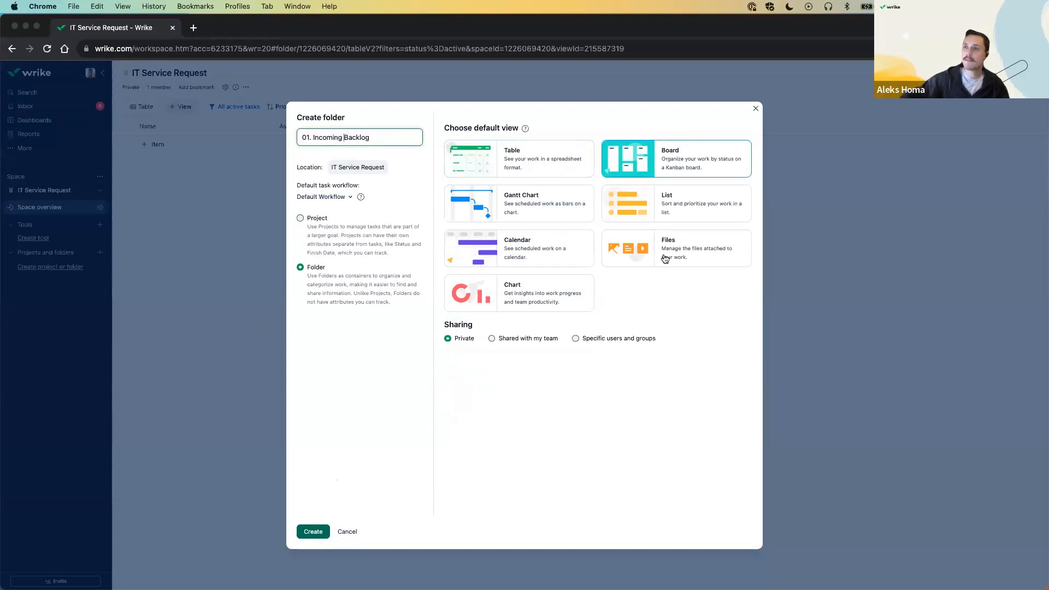
pyautogui.write('-')
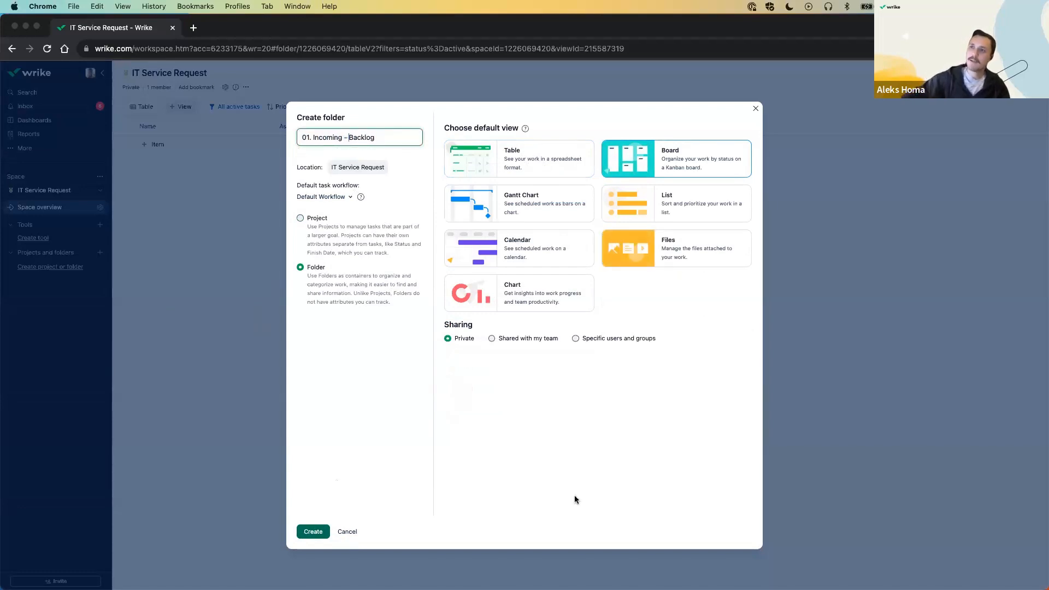
pyautogui.click(313, 532)
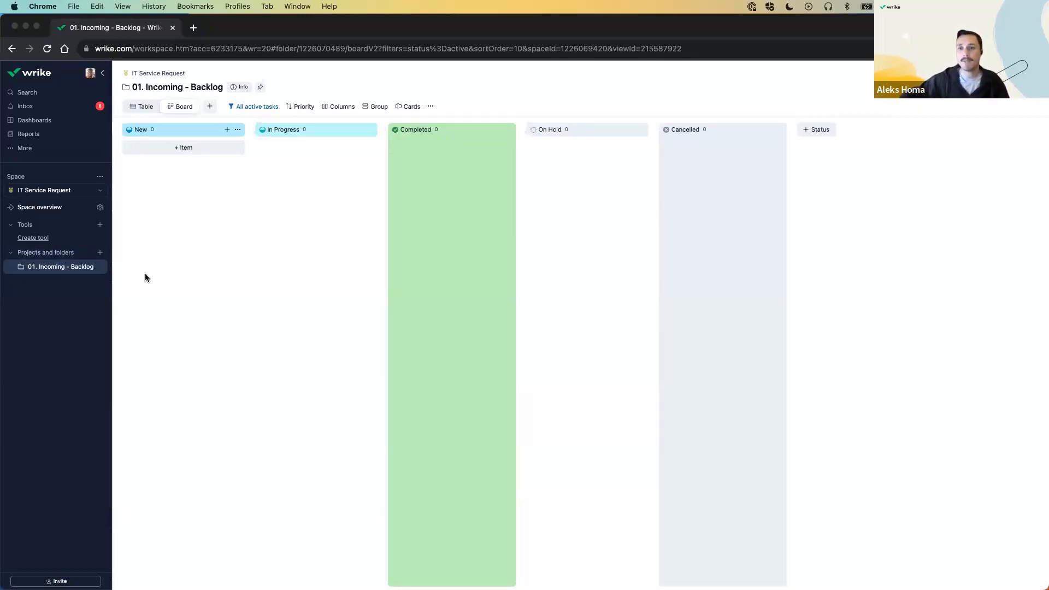
# - Create a second folder named "02. Request Types" in the IT Service Request space
pyautogui.click(99, 253)
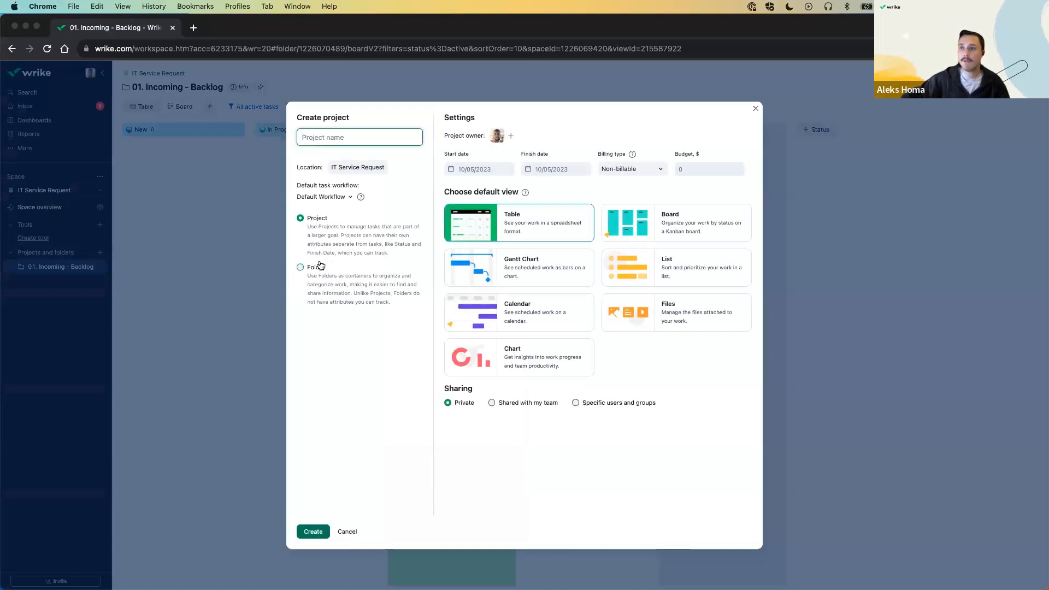
pyautogui.click(316, 267)
pyautogui.click(326, 140)
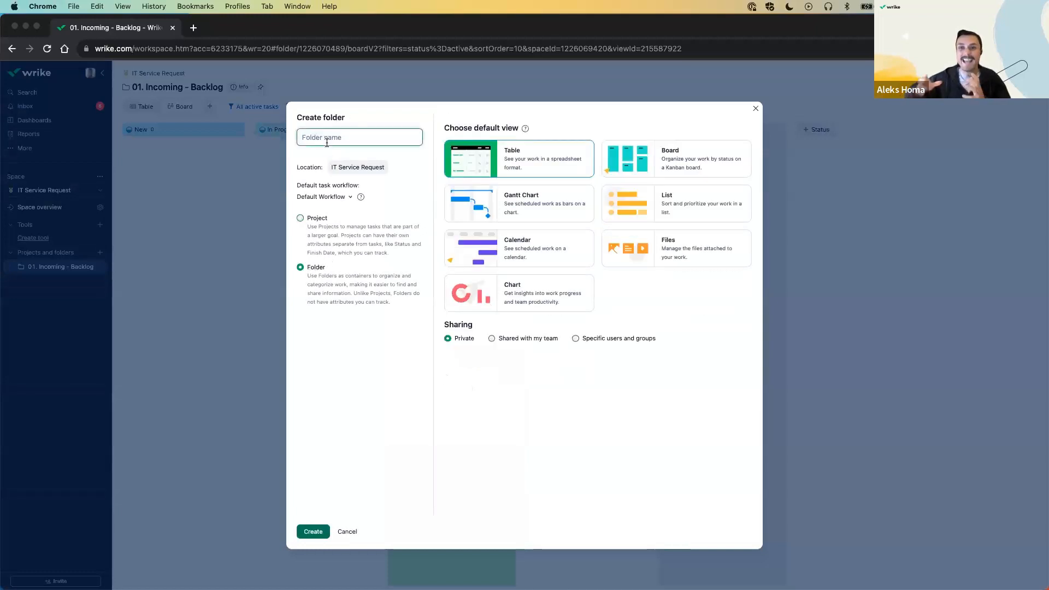
pyautogui.write('02. Request Types')
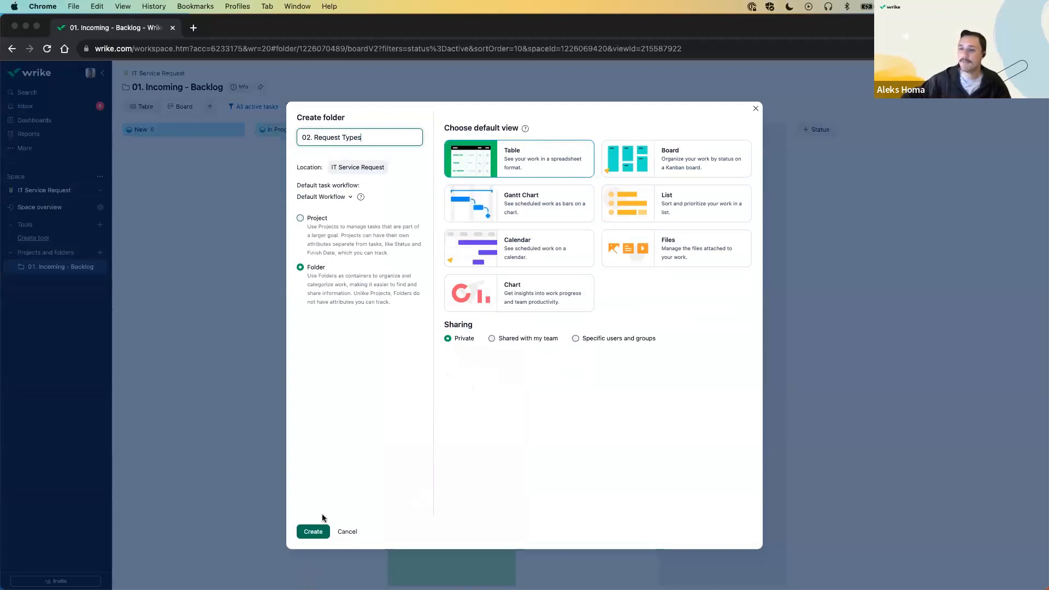
pyautogui.click(314, 532)
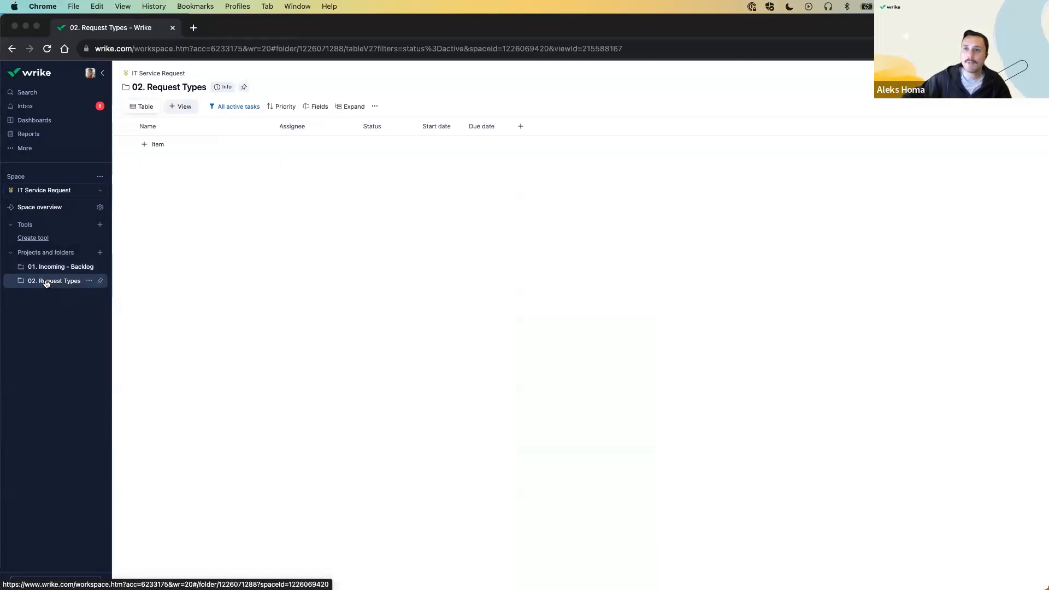
pyautogui.rightClick(48, 282)
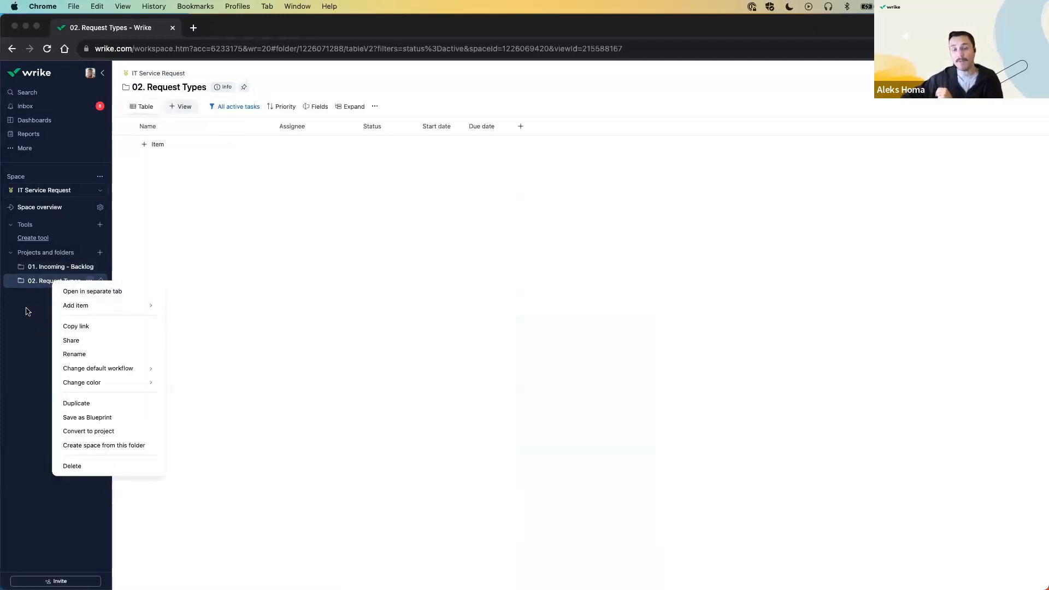
pyautogui.click(18, 311)
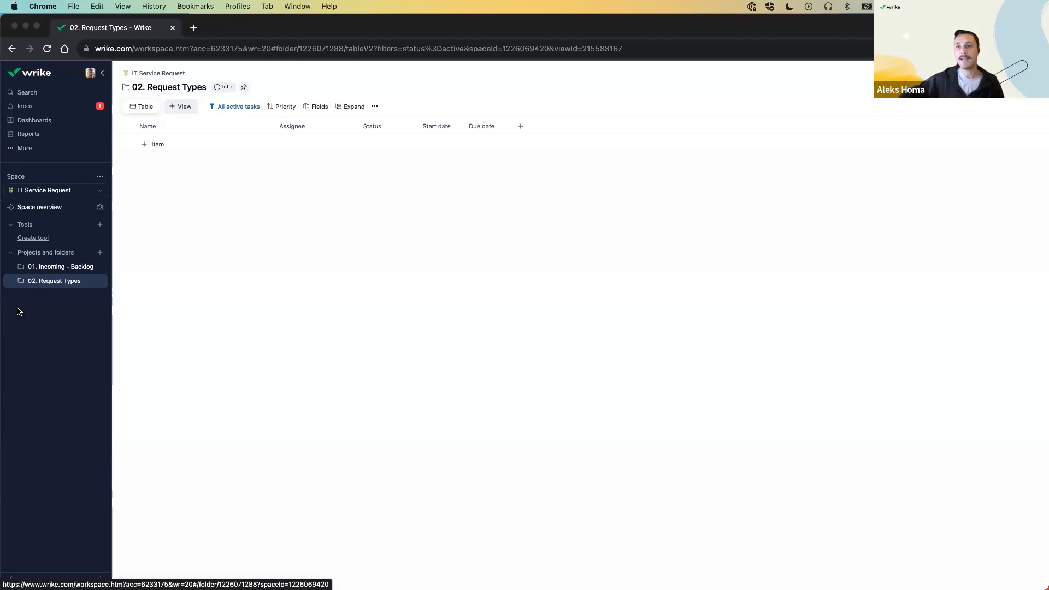
pyautogui.rightClick(59, 285)
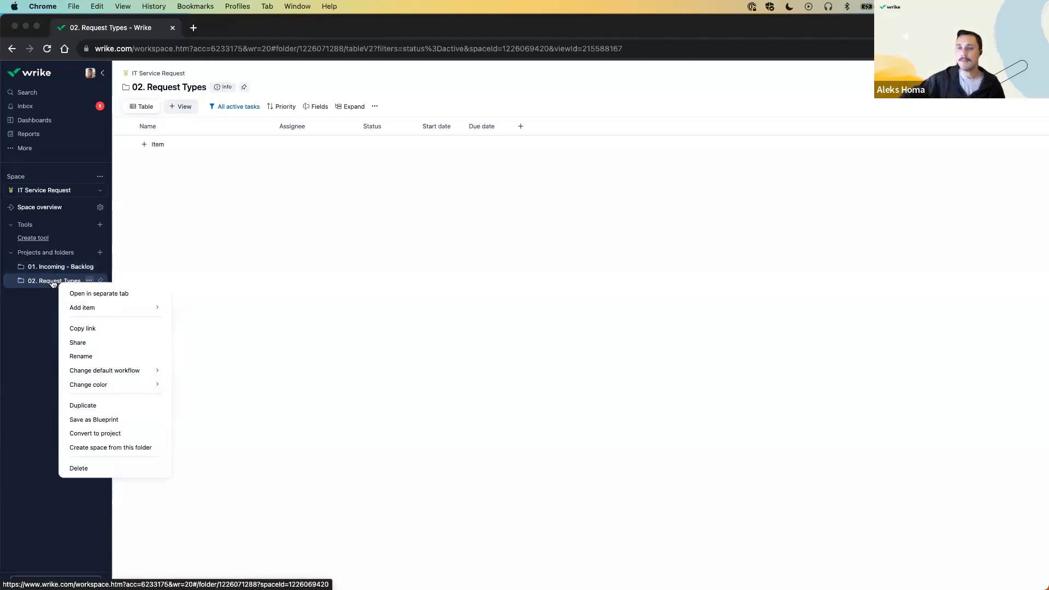
# - Add a subfolder named "New Platform Requests" to the 02. Request Types folder
pyautogui.click(164, 145)
pyautogui.click(253, 145)
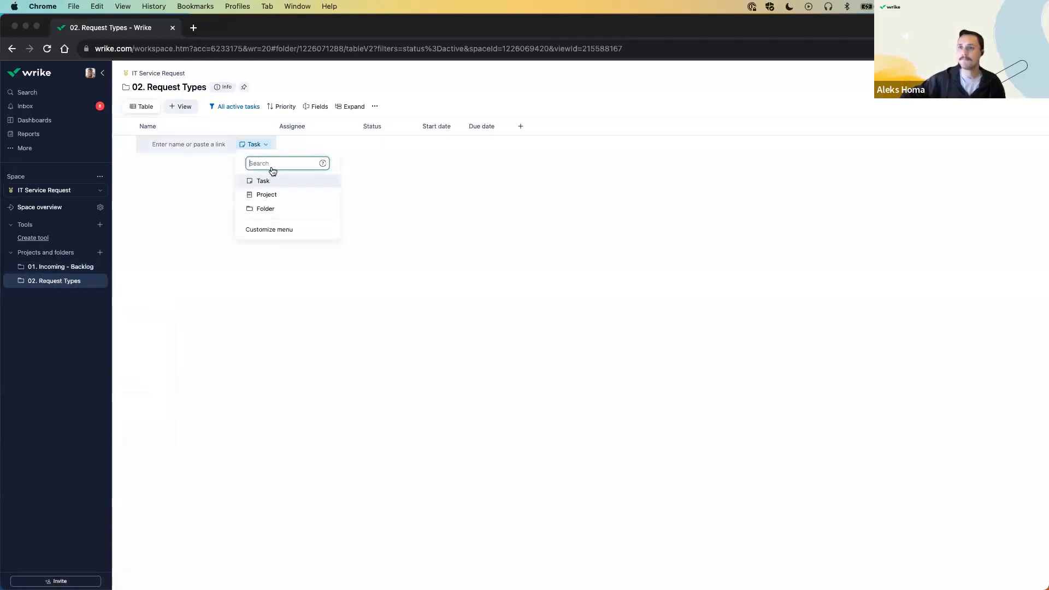
pyautogui.click(266, 208)
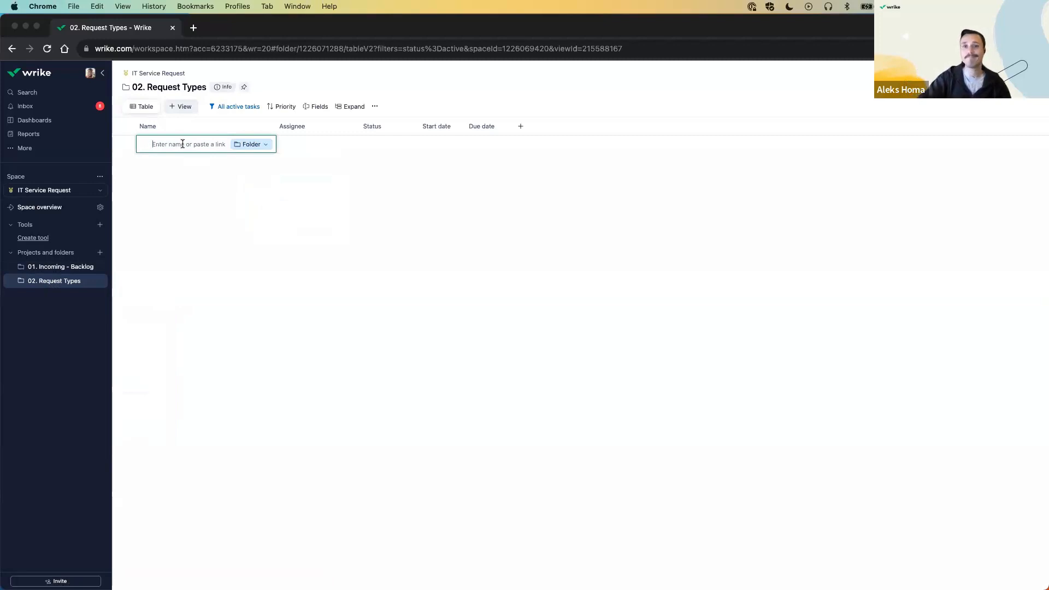
pyautogui.write('Plat')
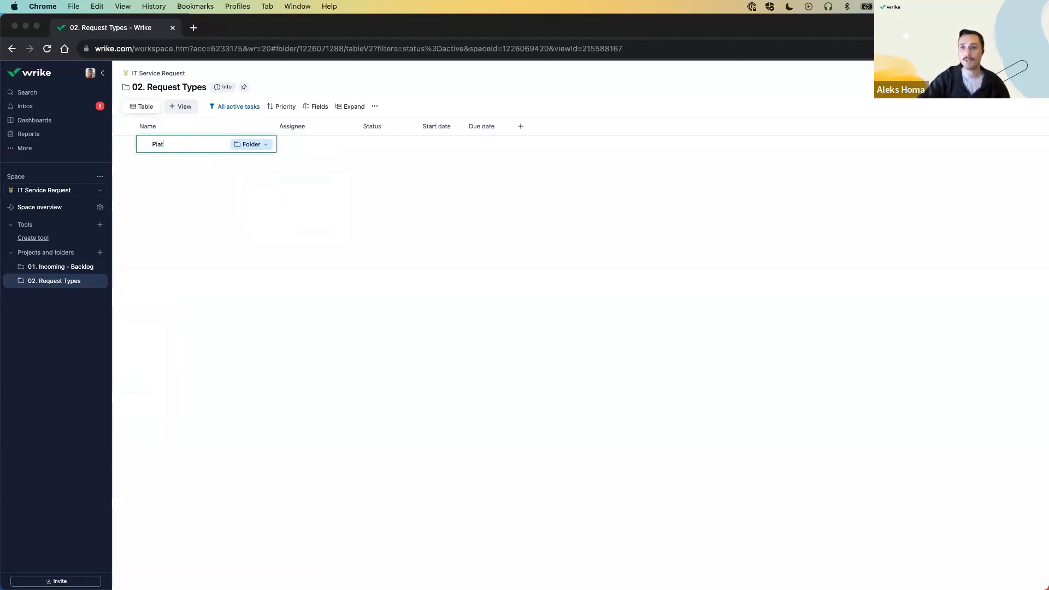
pyautogui.write('form')
pyautogui.hotkey('alt', 'BackSpace')
pyautogui.write('New P')
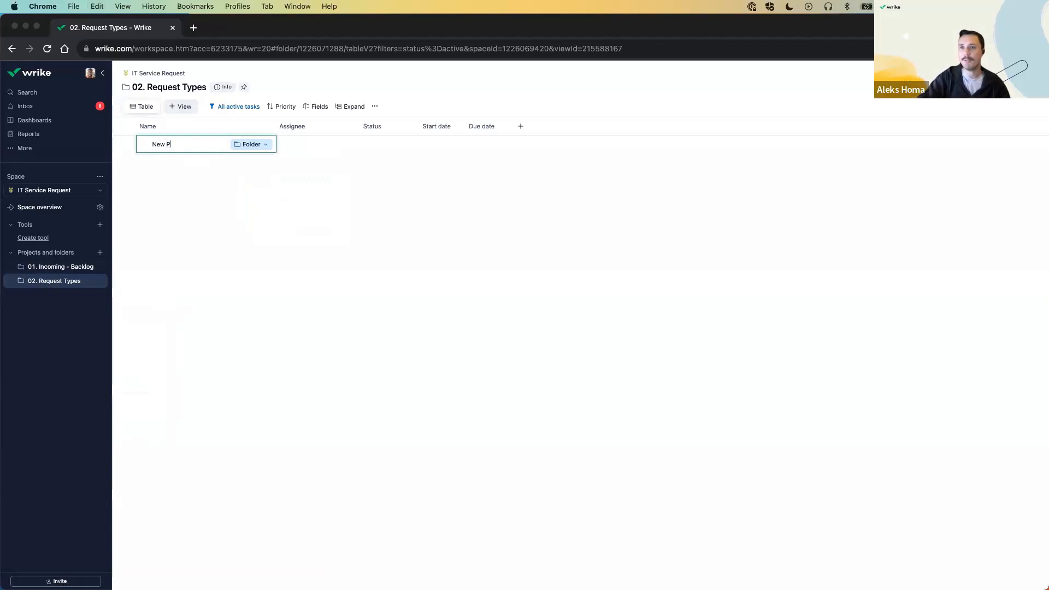
pyautogui.write('latform Requests')
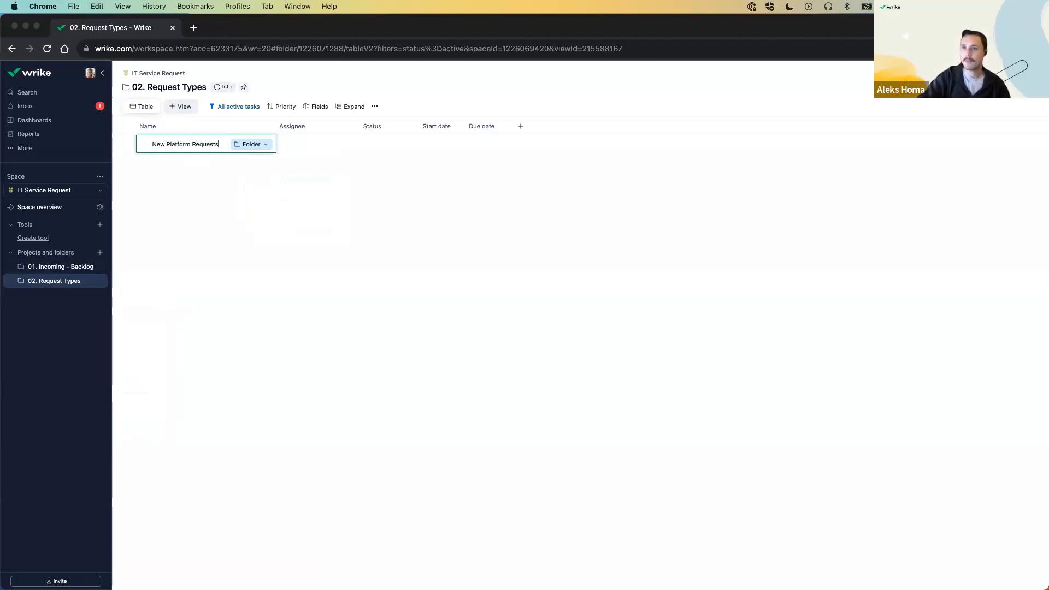
pyautogui.press('Return')
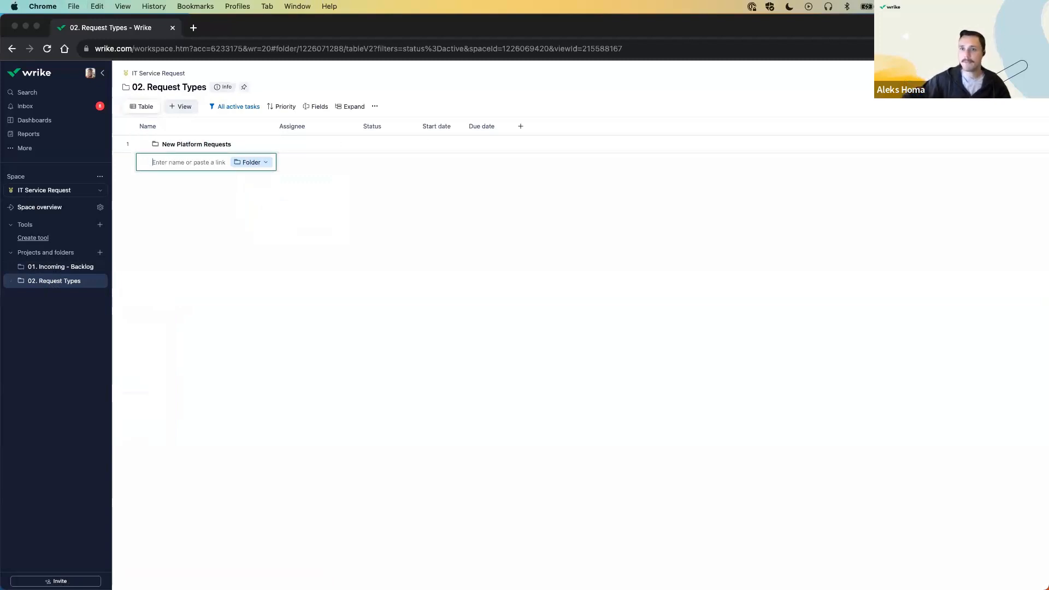
# - Add a subfolder named "Password - Bug Problems" below New Platform Requests
pyautogui.write('Password')
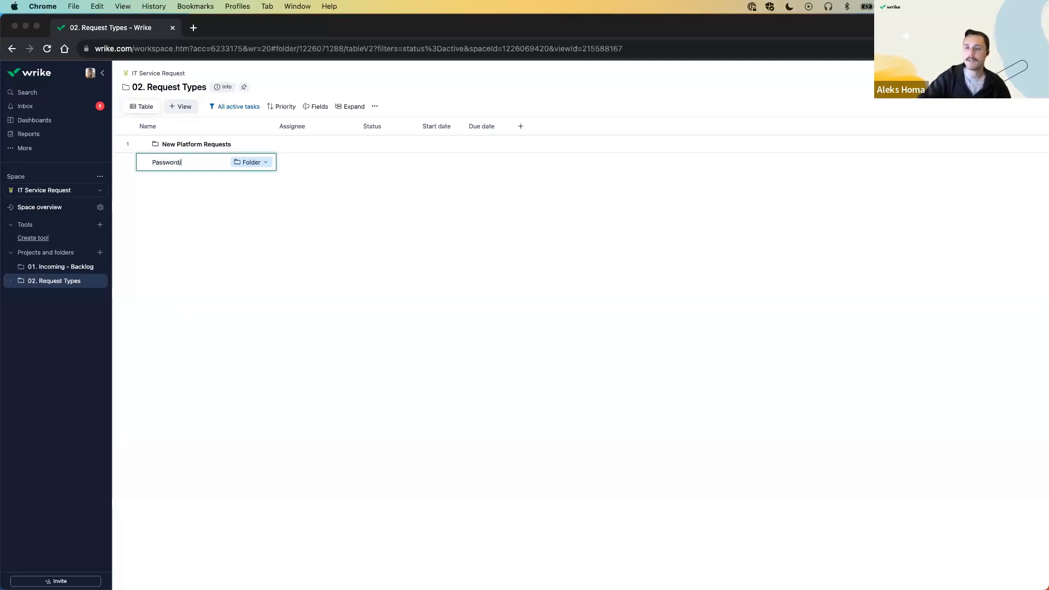
pyautogui.write(' - Bug Problems')
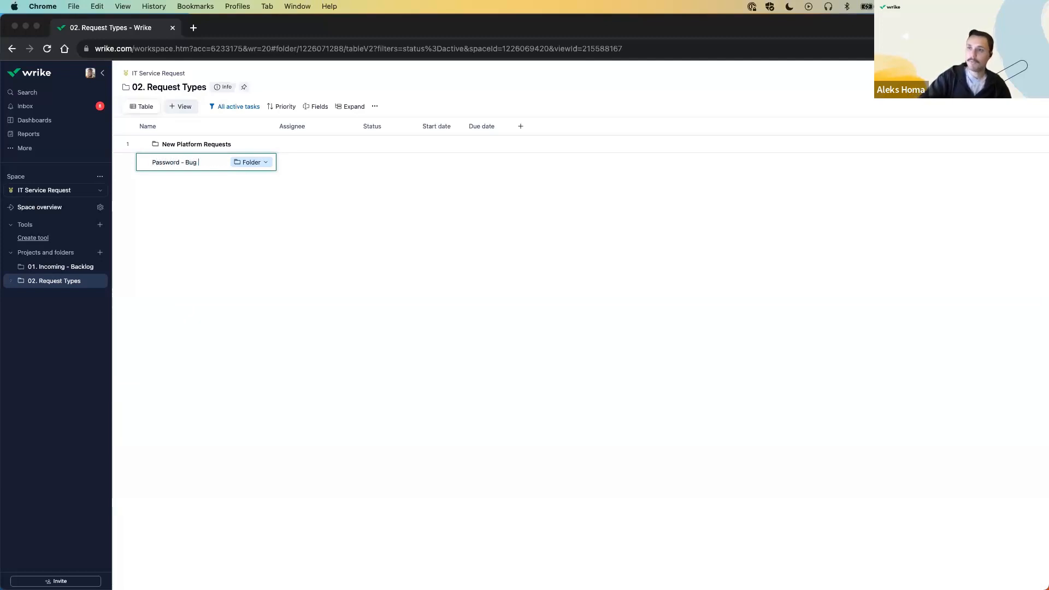
pyautogui.press('Return')
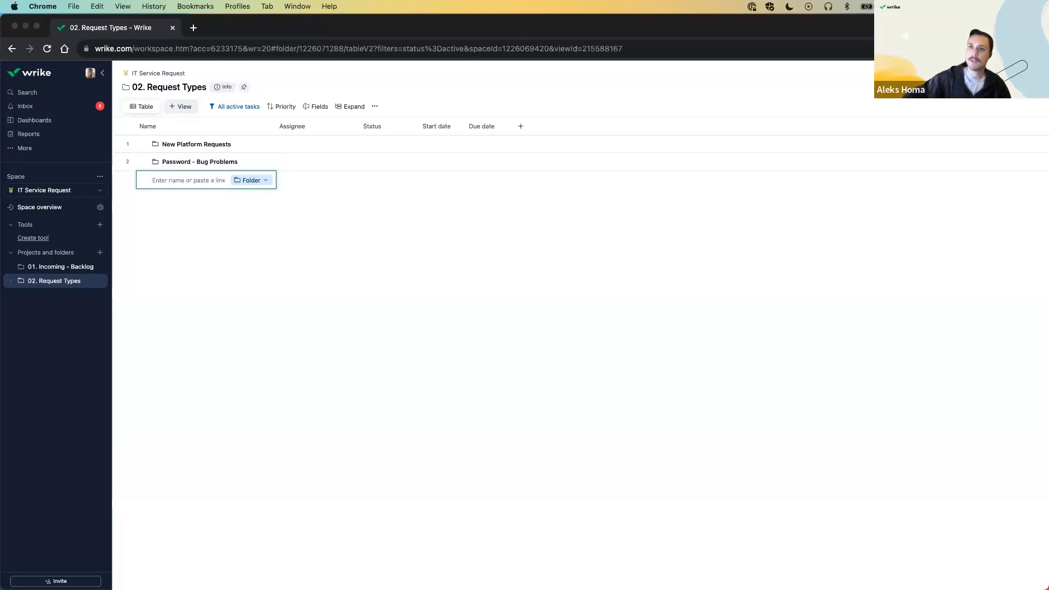
# - Add a subfolder named "Hardware" to the 02. Request Types folder, below Password - Bug Problems
pyautogui.write('Hardware Proble')
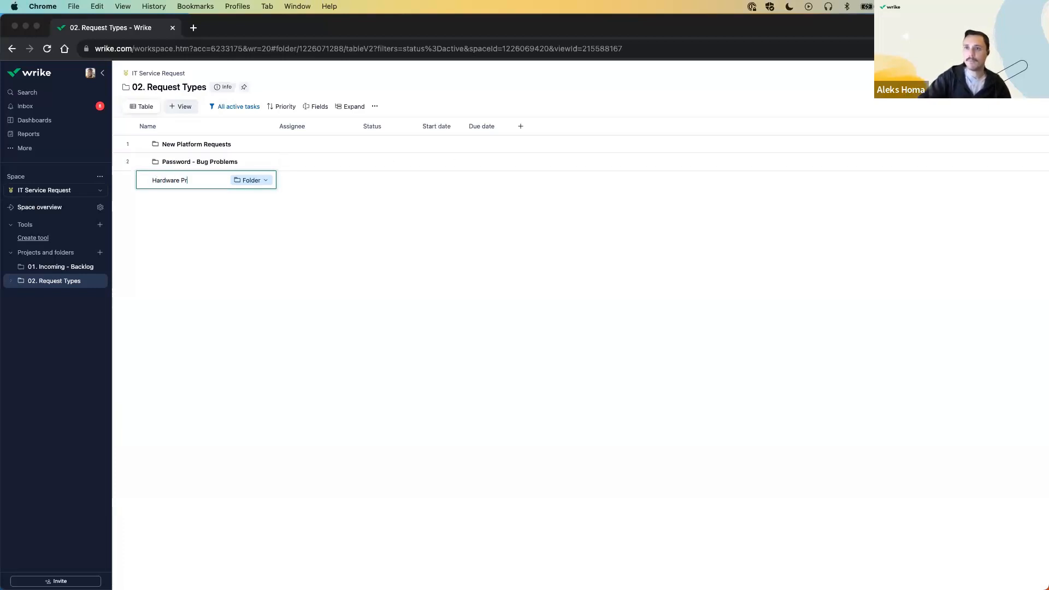
pyautogui.press('BackSpace')
pyautogui.press('BackSpace')
pyautogui.press('BackSpace')
pyautogui.press('BackSpace')
pyautogui.press('BackSpace')
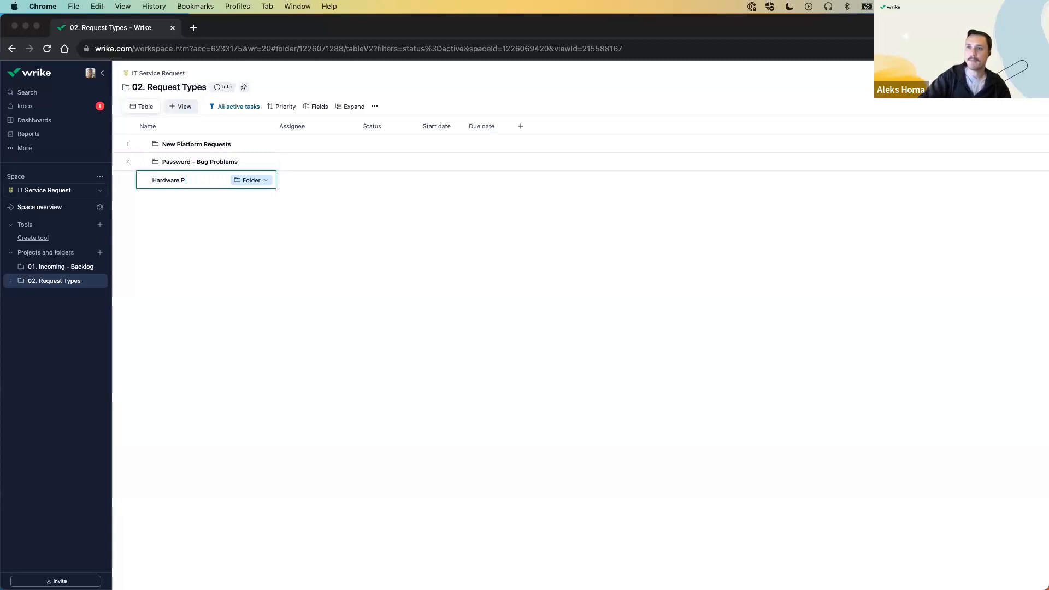
pyautogui.press('Return')
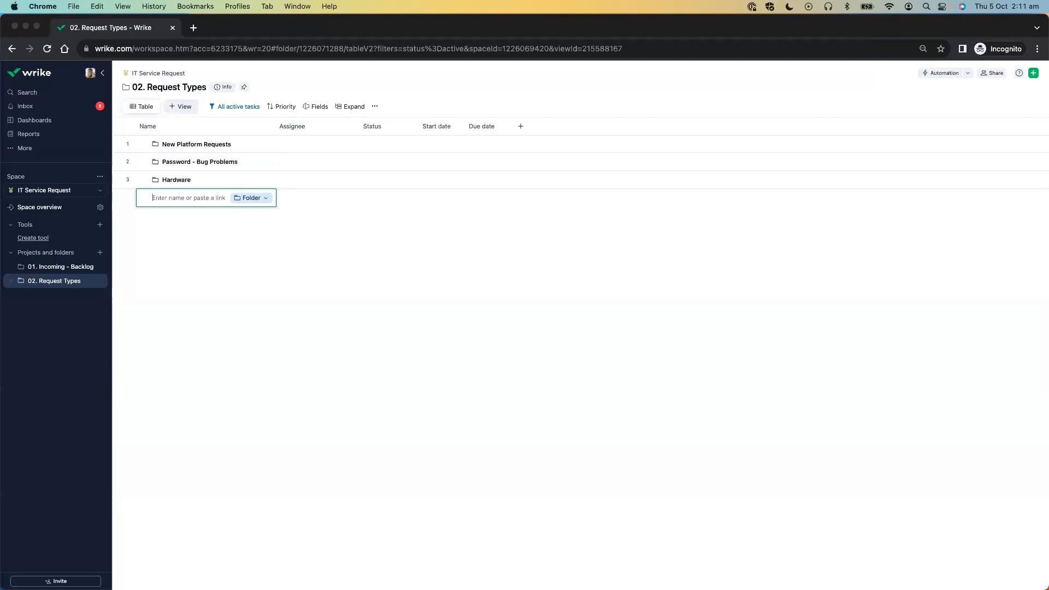
# - Add a fourth subfolder named "Access" to the 02. Request Types folder and finish adding items
pyautogui.write('Access')
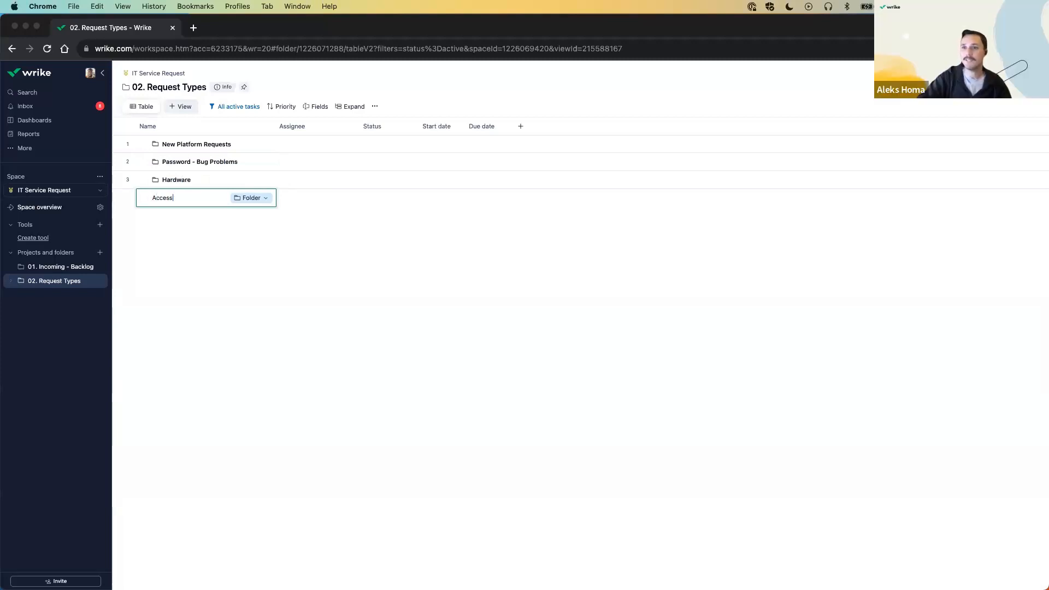
pyautogui.press('Return')
pyautogui.click(237, 310)
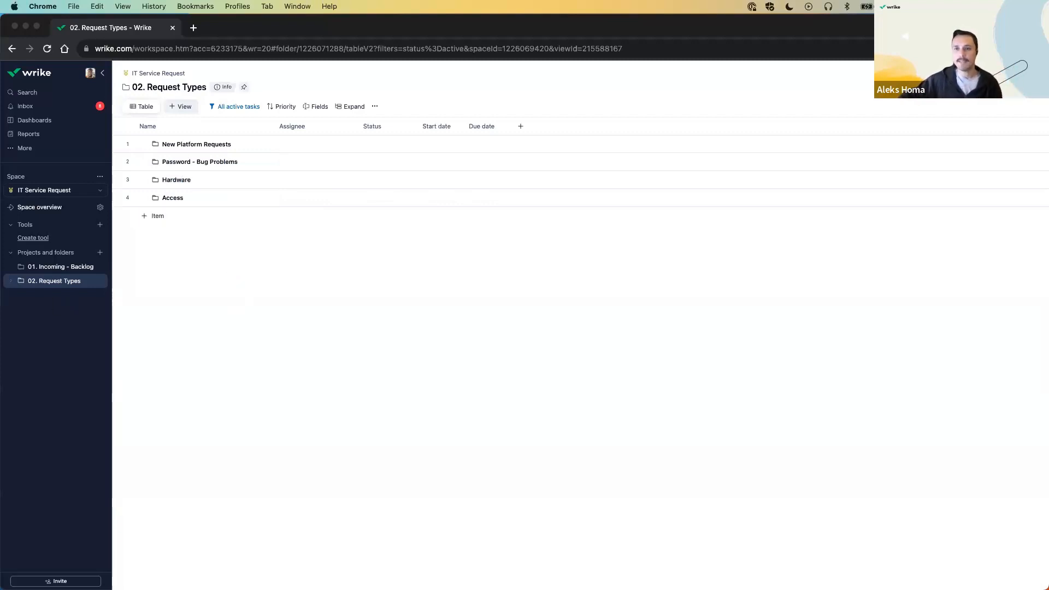
pyautogui.click(11, 281)
pyautogui.click(11, 281)
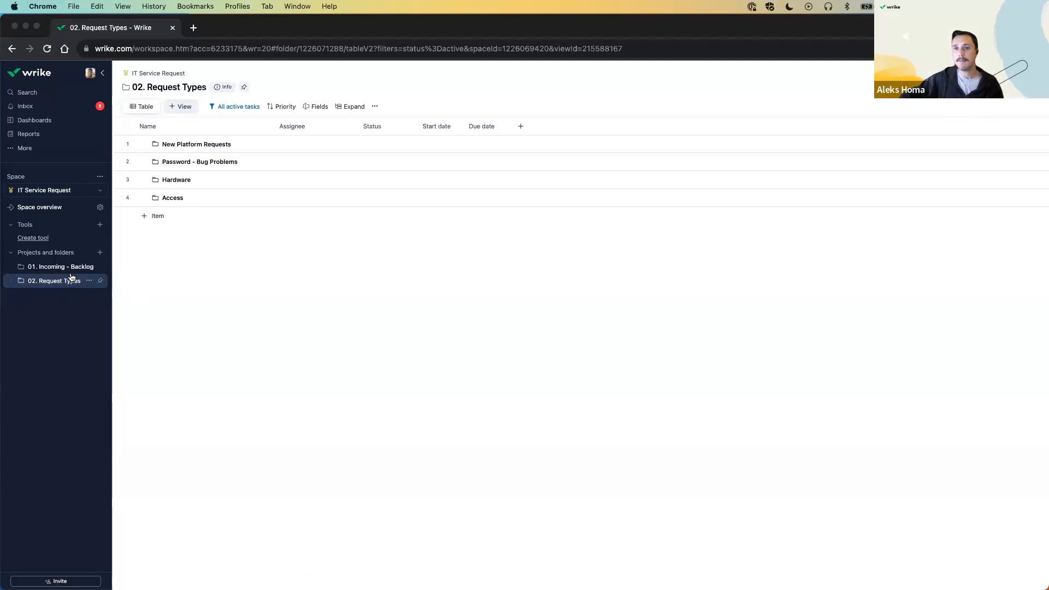
# - Create a folder, not a project, named "03. Completed Requests" in the IT Service Request space
pyautogui.click(99, 252)
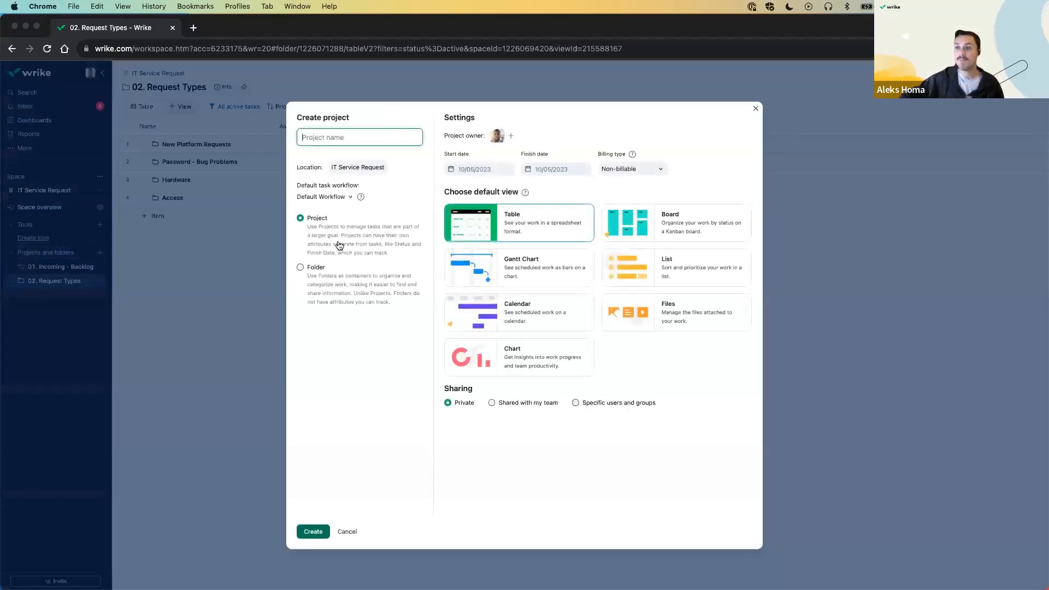
pyautogui.write('0')
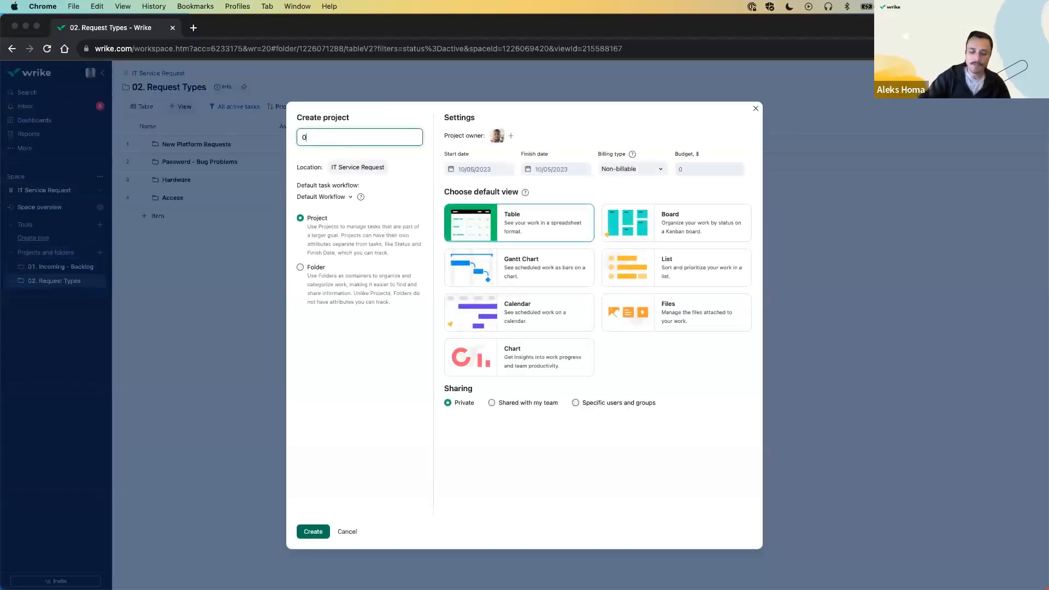
pyautogui.write('3. Completed Reues')
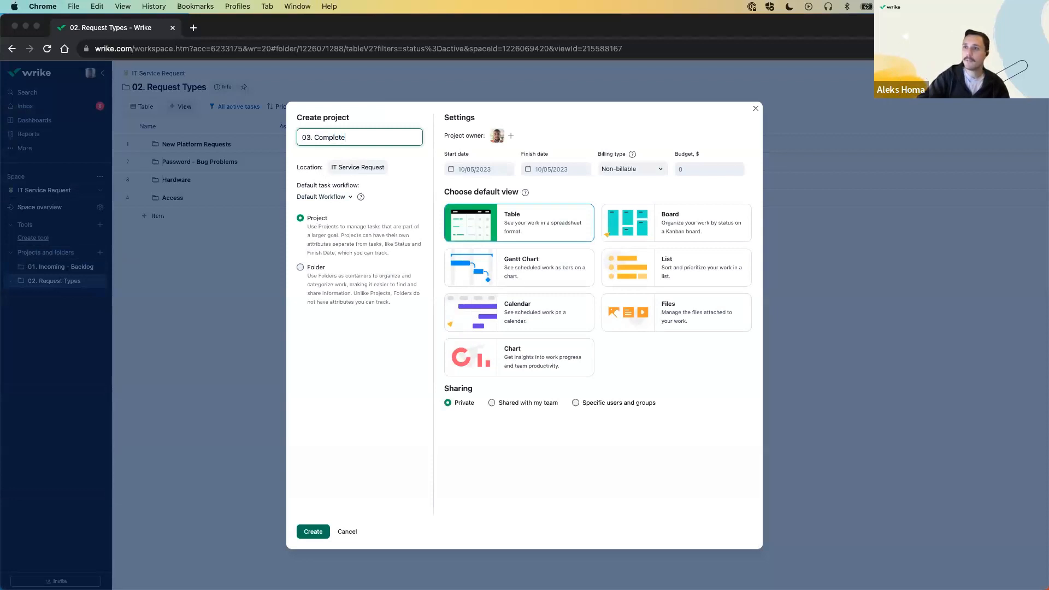
pyautogui.press('BackSpace')
pyautogui.press('BackSpace')
pyautogui.press('BackSpace')
pyautogui.write('quests')
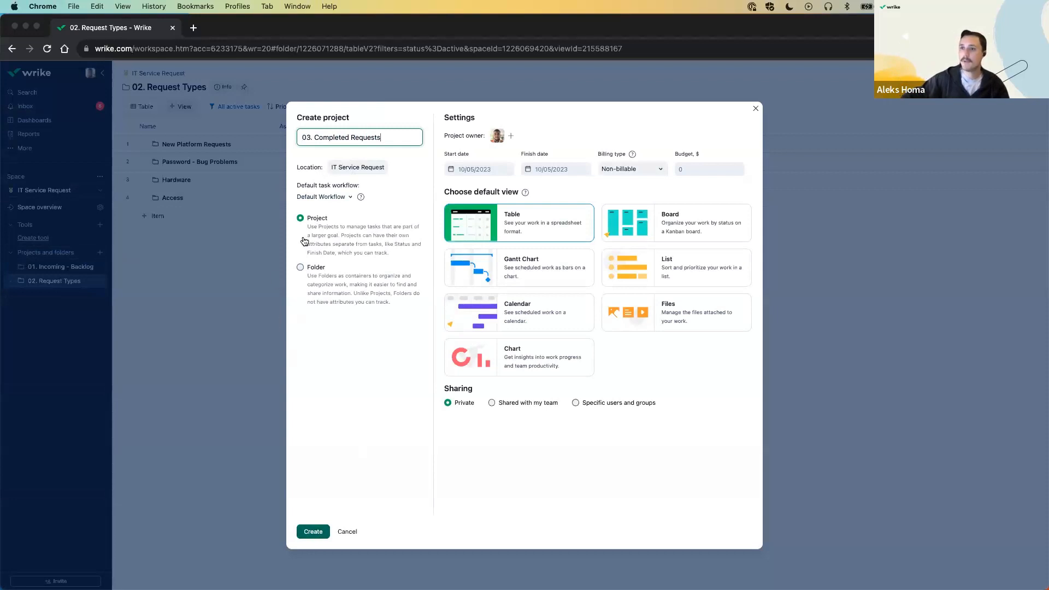
pyautogui.click(311, 266)
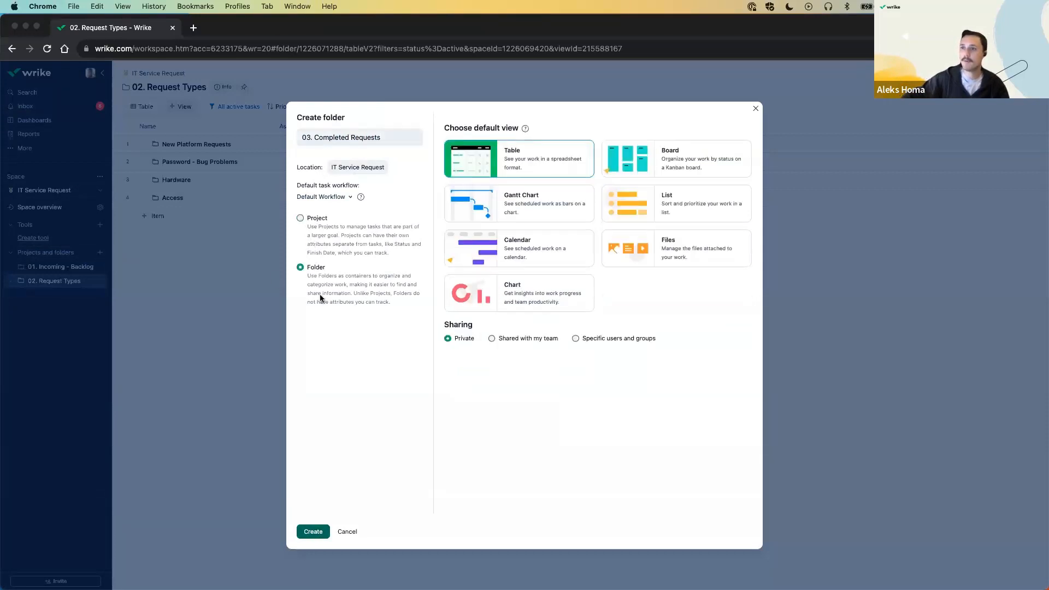
pyautogui.click(309, 534)
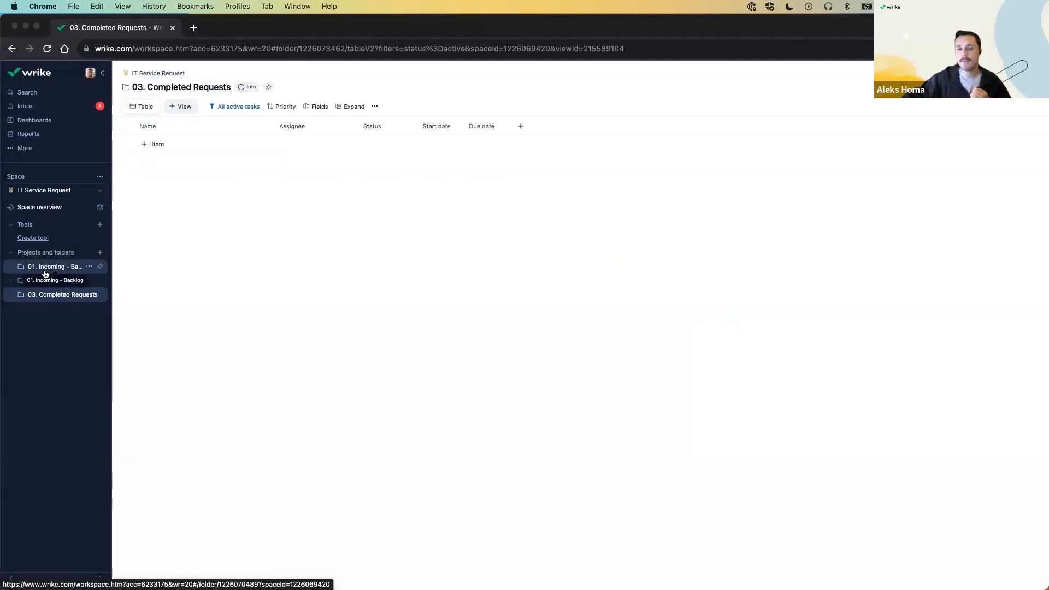
# - Expand 02. Request Types in the folder tree and show the 01. Incoming - Backlog folder in Table view
pyautogui.click(11, 281)
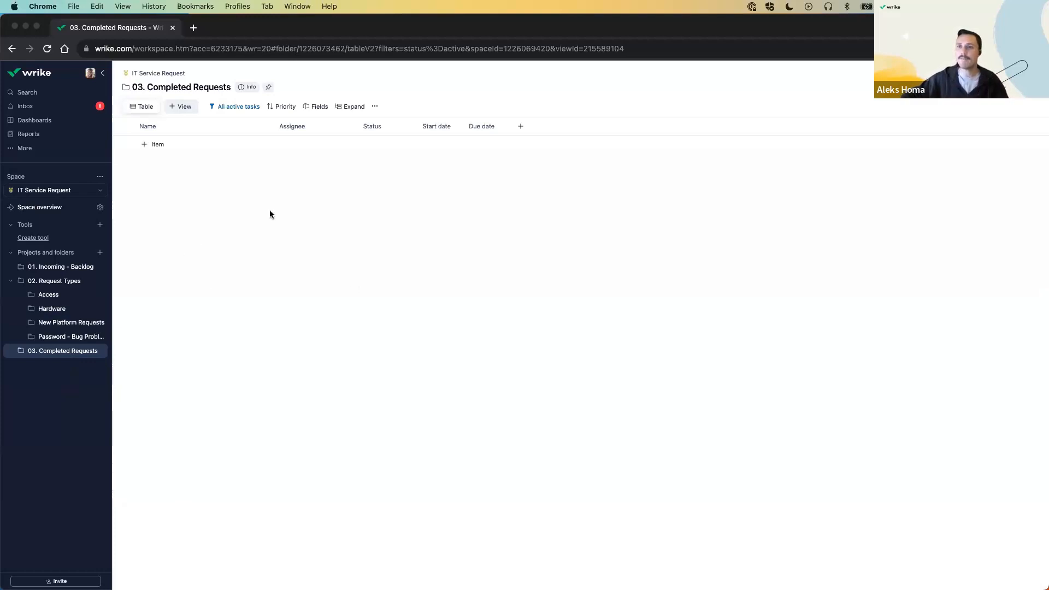
pyautogui.click(54, 282)
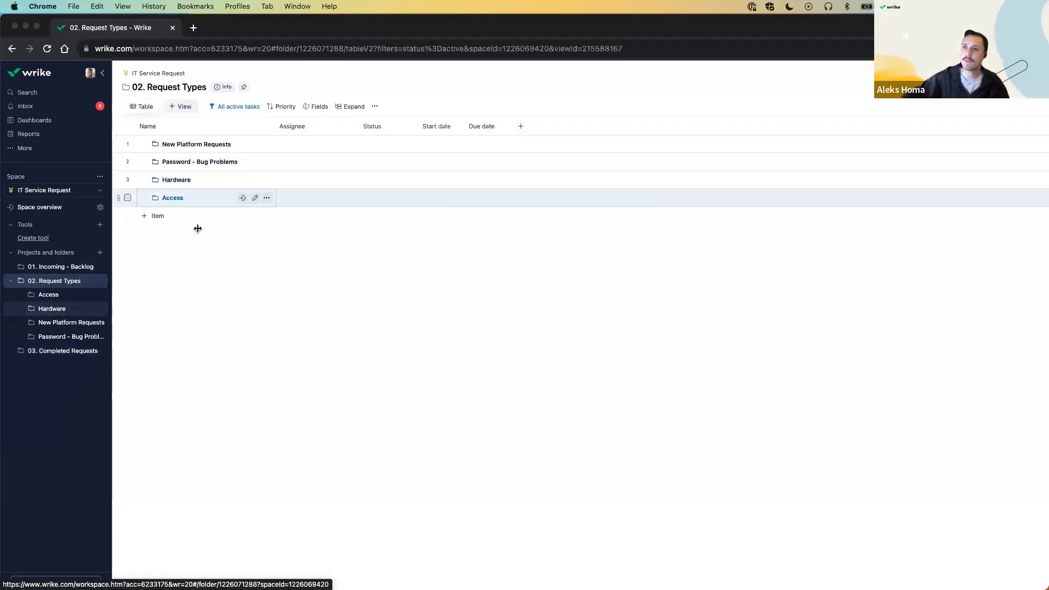
pyautogui.click(56, 267)
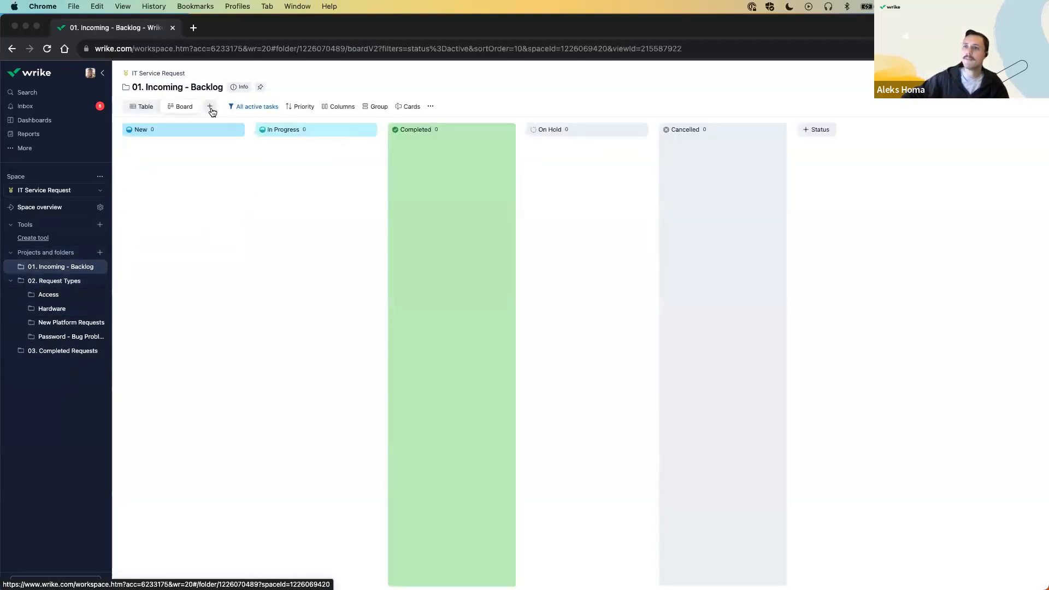
pyautogui.click(147, 107)
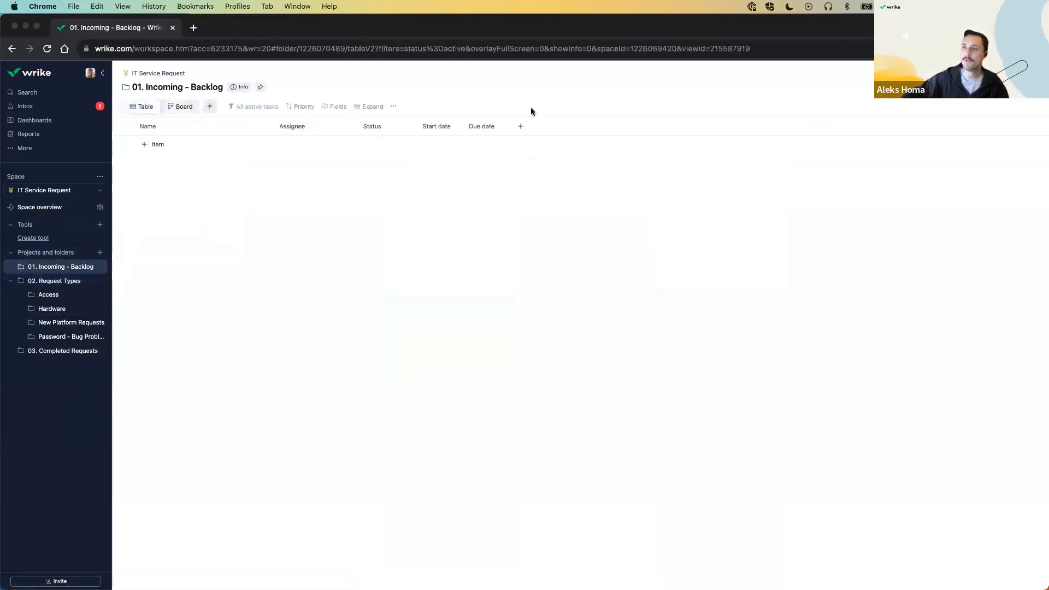
# - Start a new custom field named "Request Type" of type Single select in the backlog table
pyautogui.click(520, 126)
pyautogui.scroll(-10, 525, 205)
pyautogui.scroll(10, 517, 232)
pyautogui.click(483, 171)
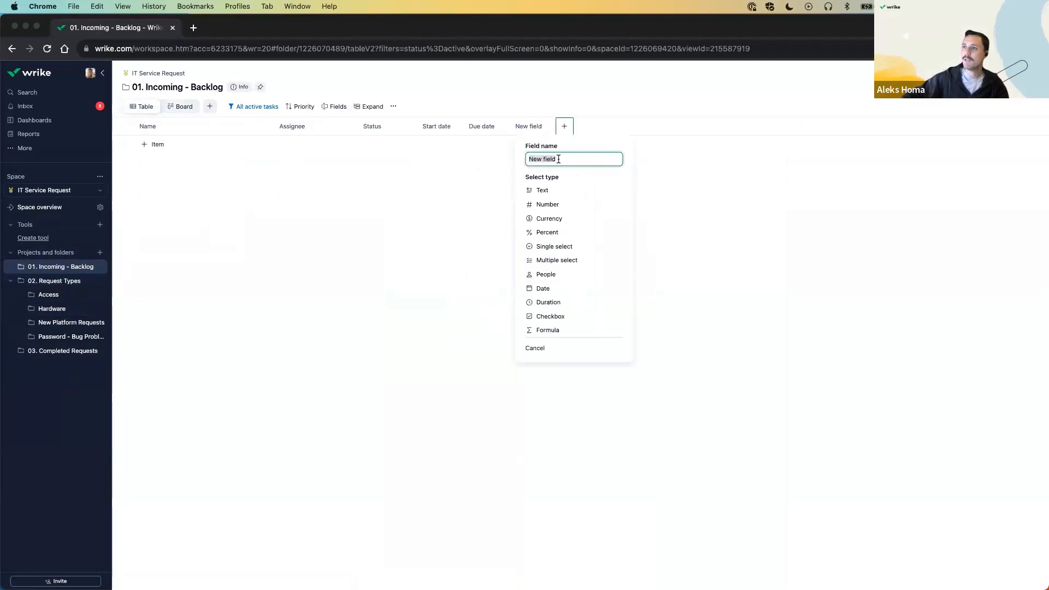
pyautogui.write('Request Type')
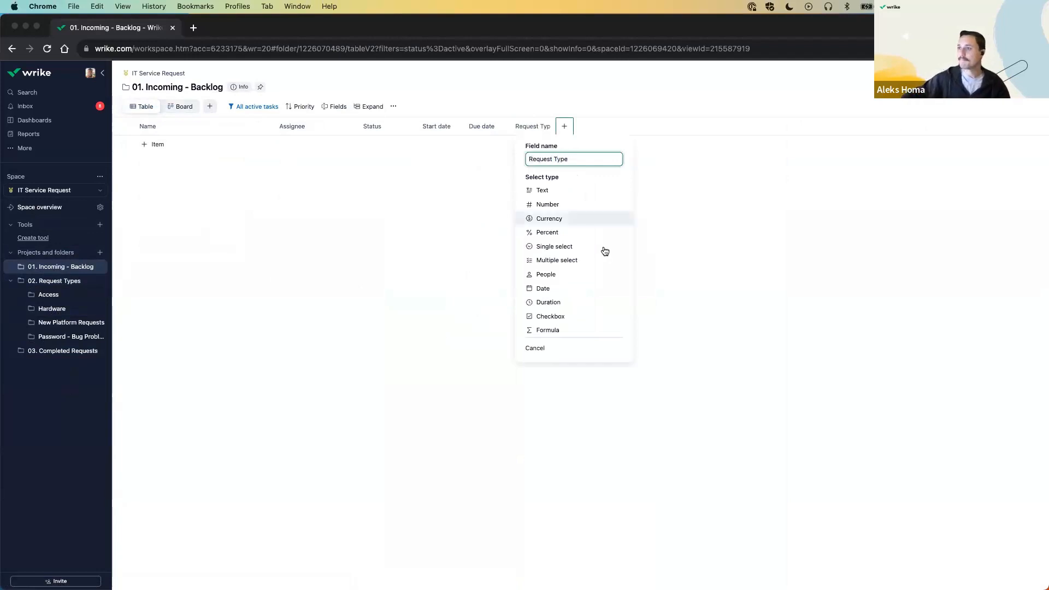
pyautogui.click(561, 248)
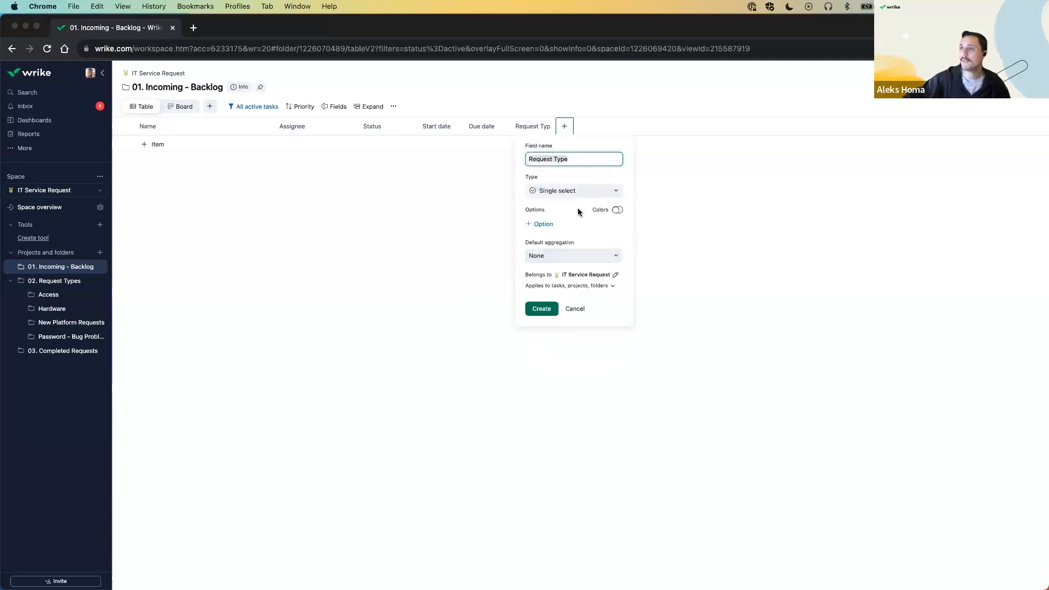
# - Add the options Access, Hardware, Platform, Password - Bug and Other to the Request Type field
pyautogui.click(546, 225)
pyautogui.write('A')
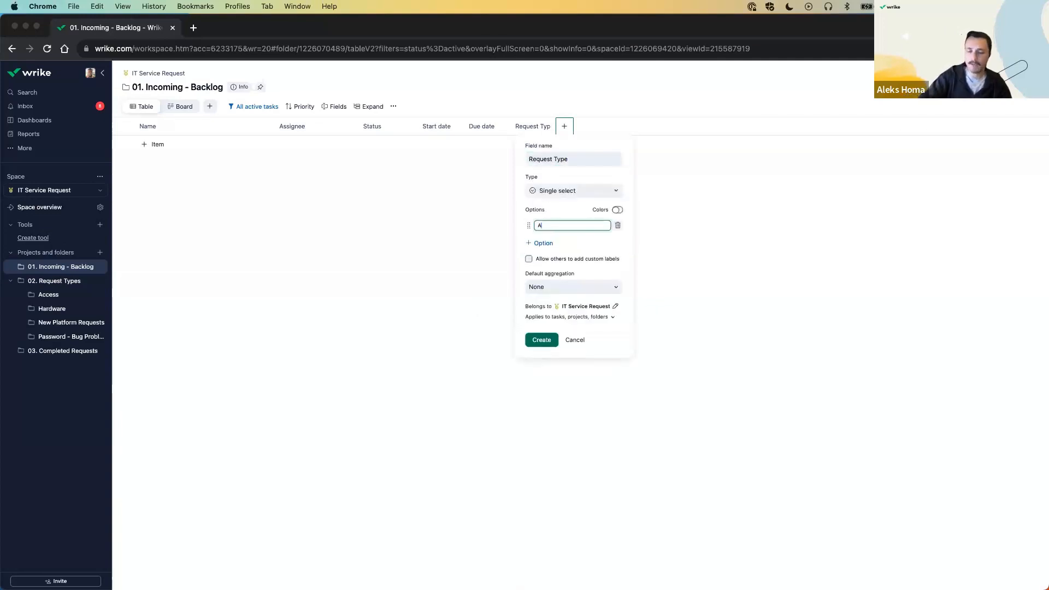
pyautogui.write('ccess')
pyautogui.press('Return')
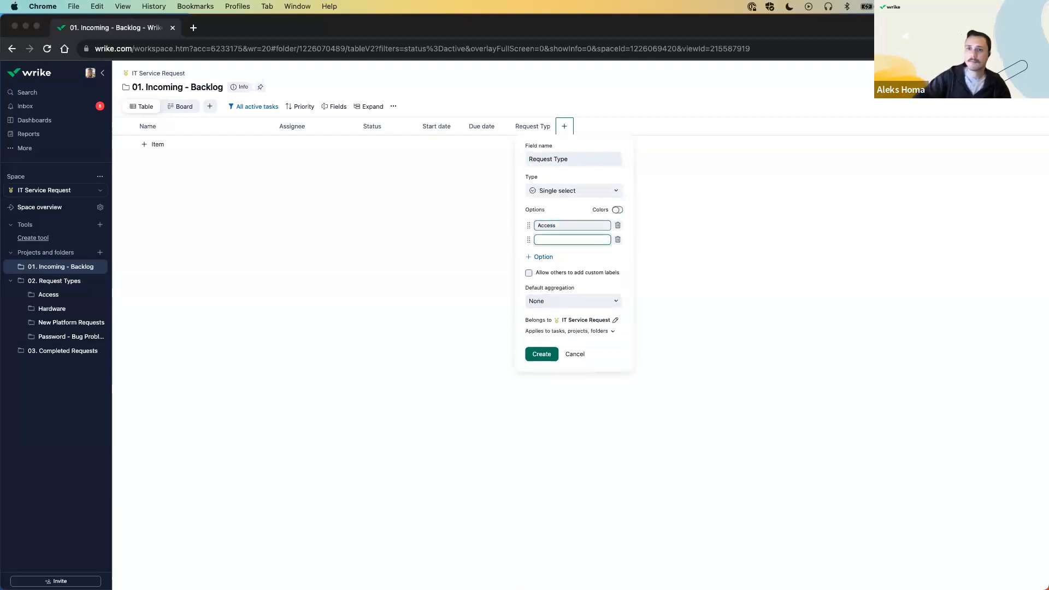
pyautogui.write('Hardware')
pyautogui.press('Return')
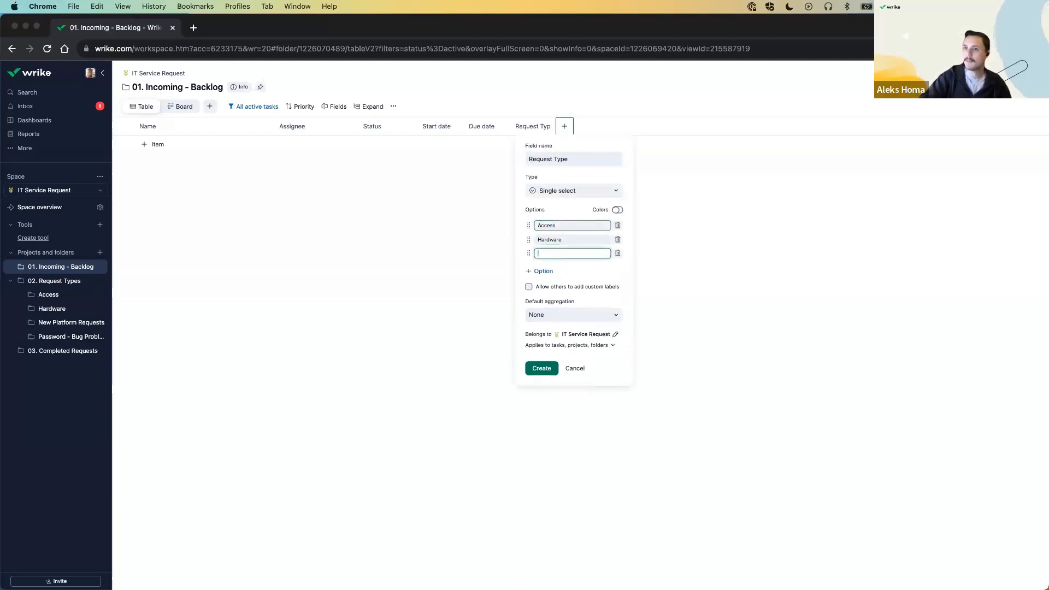
pyautogui.write('Platform')
pyautogui.press('Return')
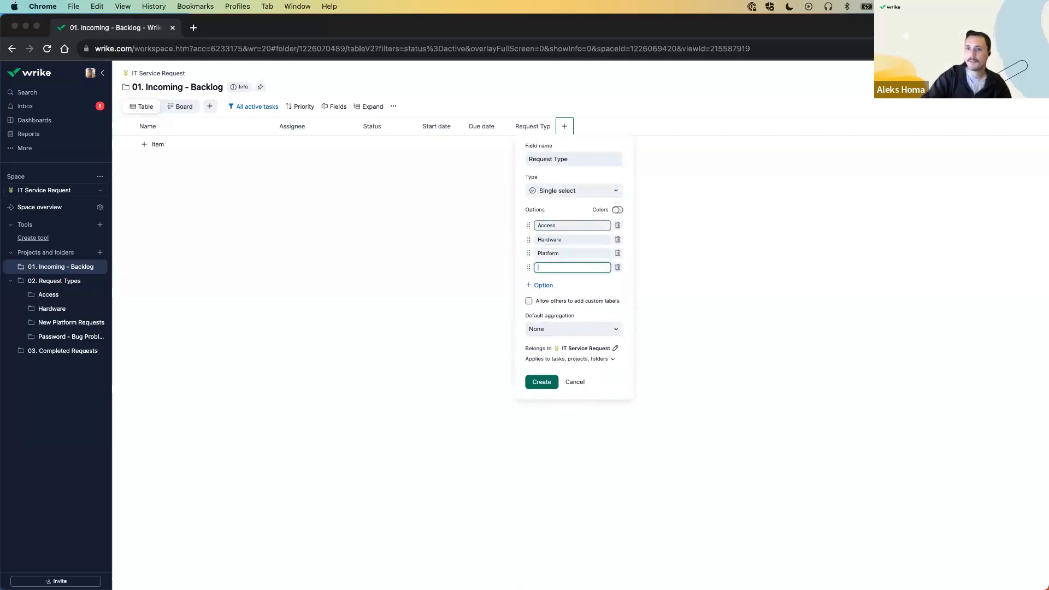
pyautogui.write('Passwor')
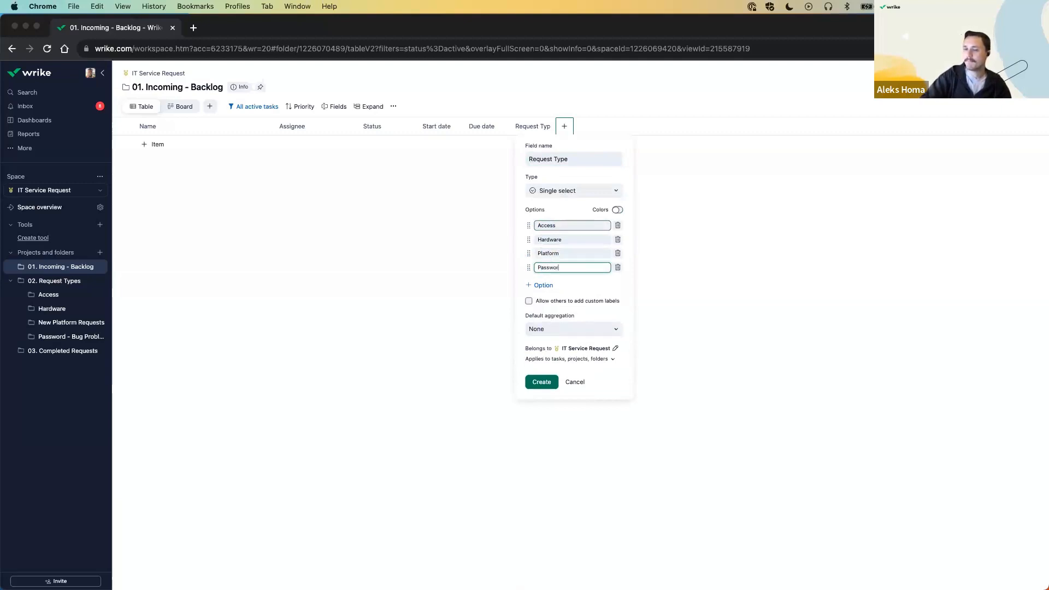
pyautogui.write('d - Bug')
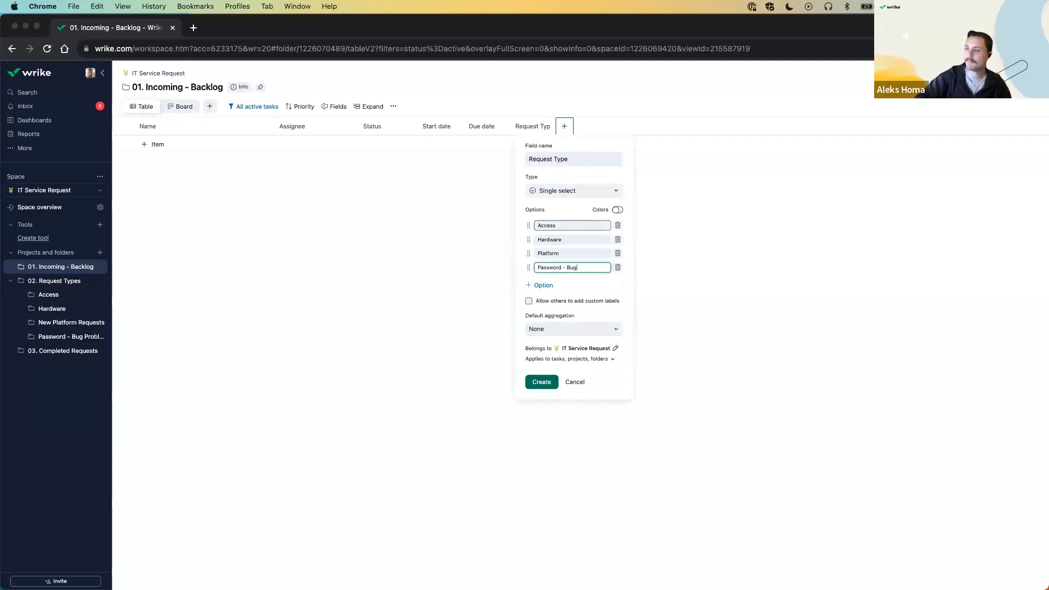
pyautogui.press('Return')
pyautogui.write('Other')
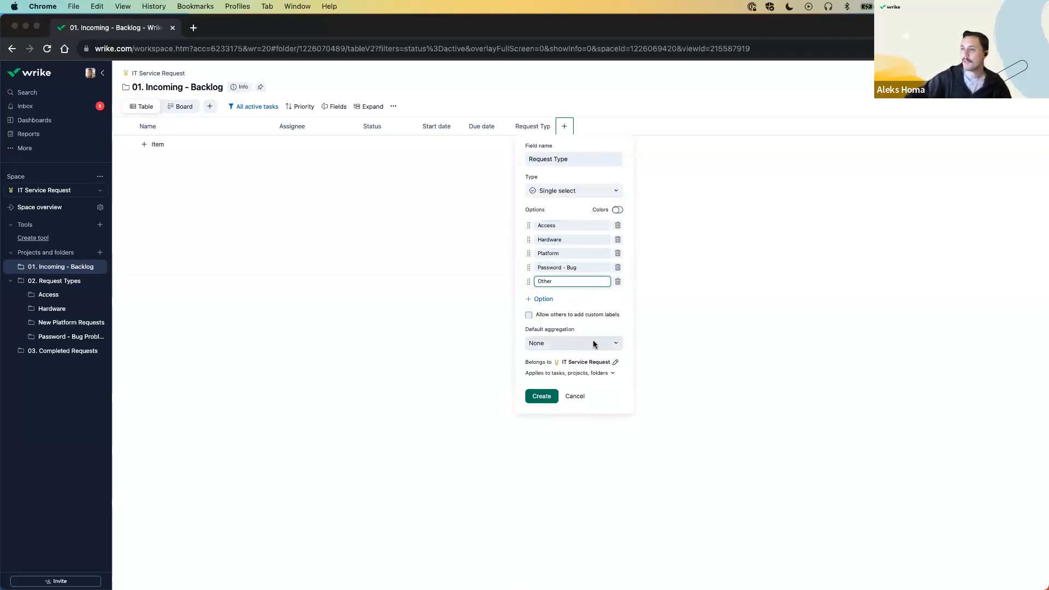
# - Enable colors for the Request Type options, choose light red for Password - Bug, and create the field
pyautogui.click(618, 211)
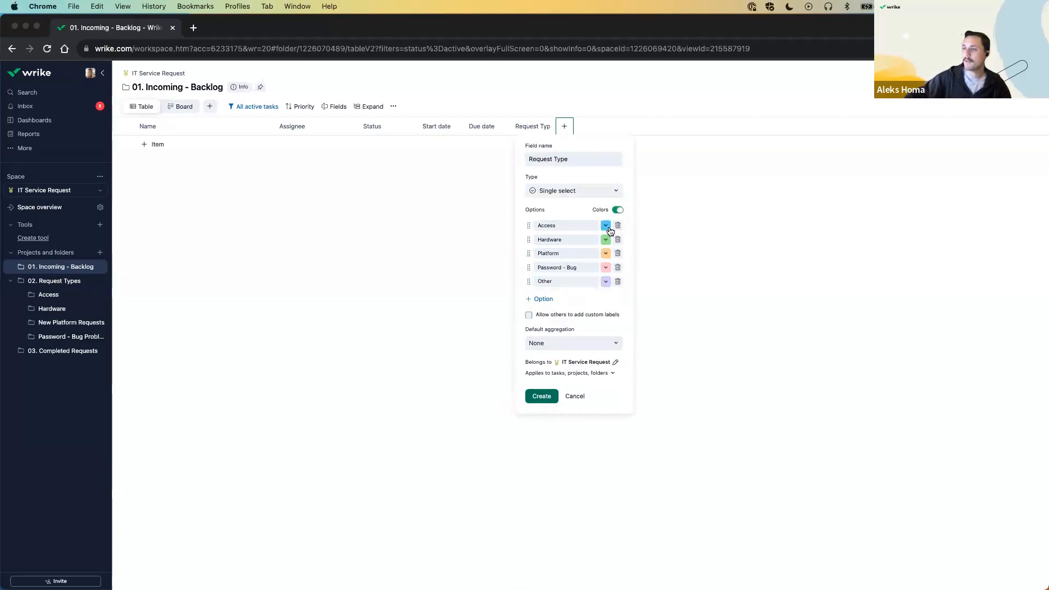
pyautogui.click(611, 269)
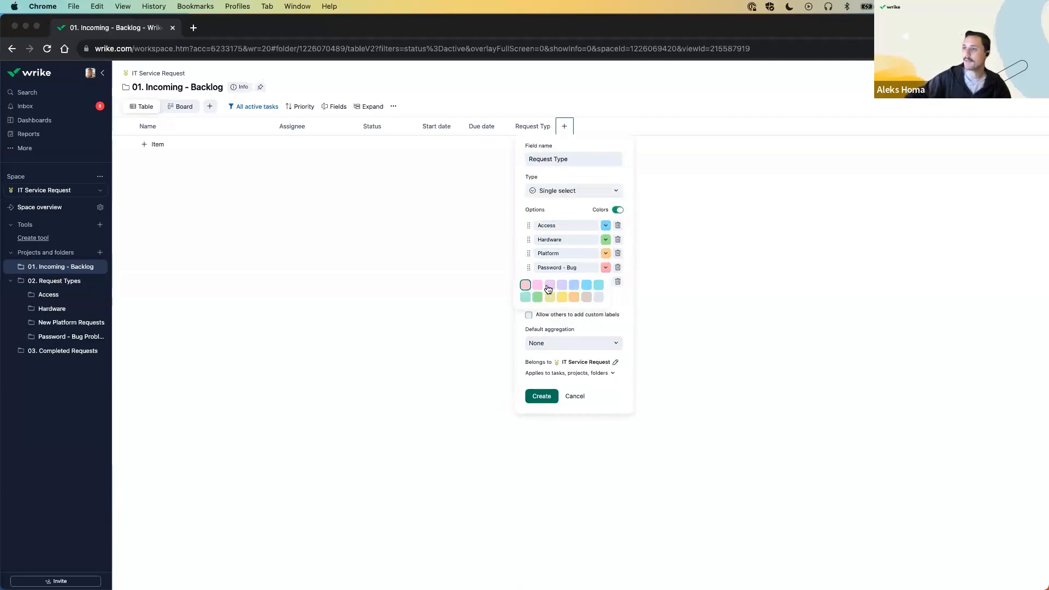
pyautogui.click(529, 288)
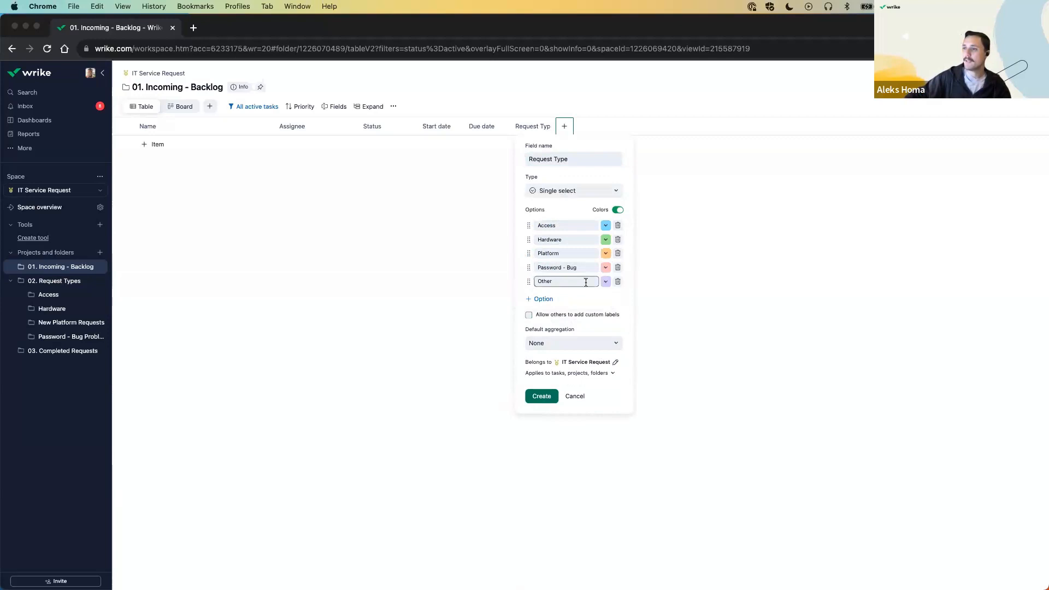
pyautogui.click(541, 399)
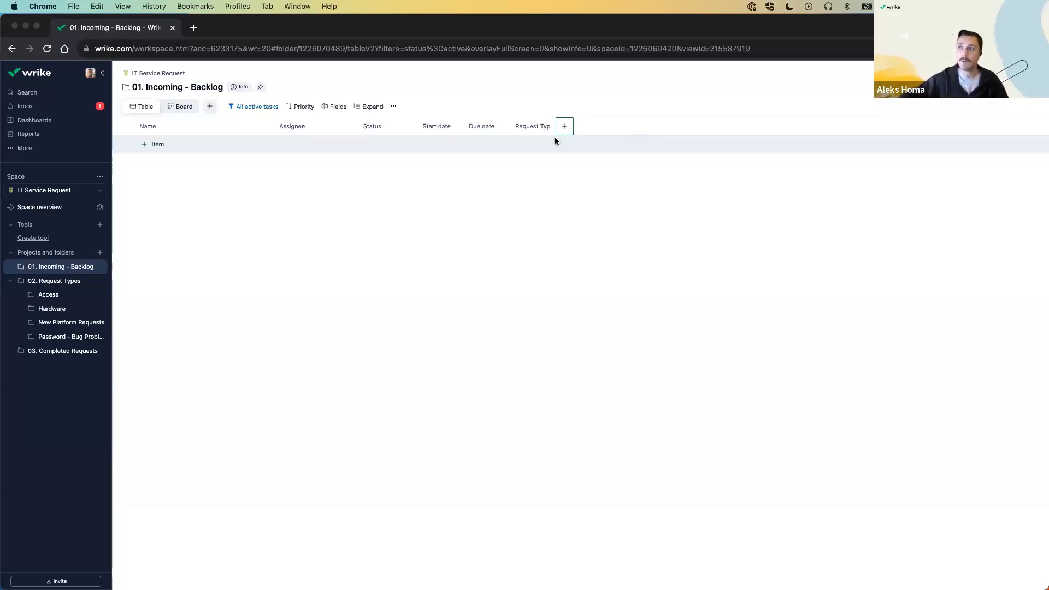
# - Create a Text custom field named "Region" in the backlog table and widen the Request Type and Region columns
pyautogui.click(563, 130)
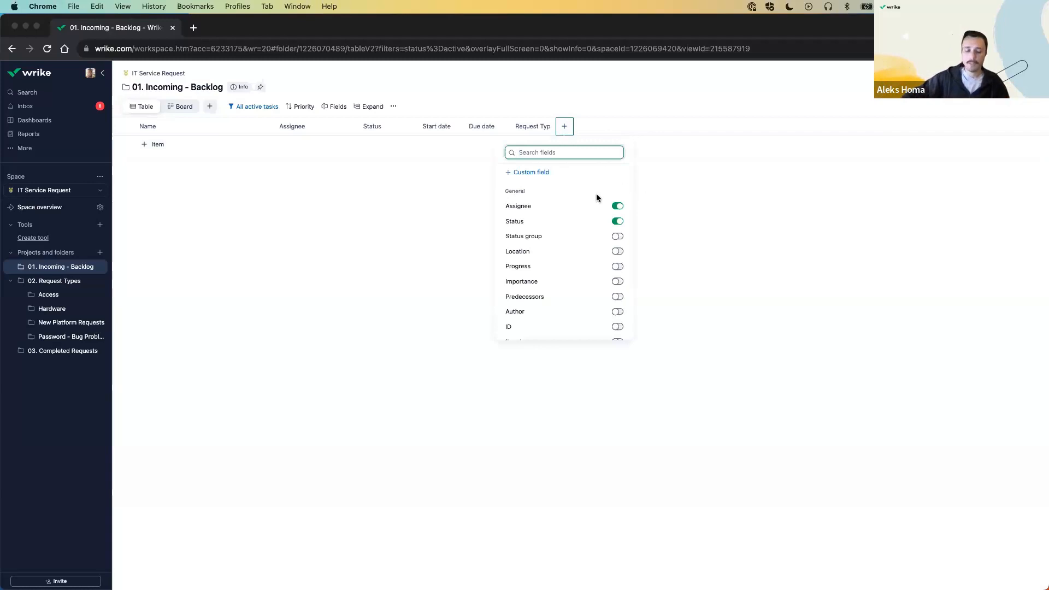
pyautogui.click(531, 172)
pyautogui.write('Region')
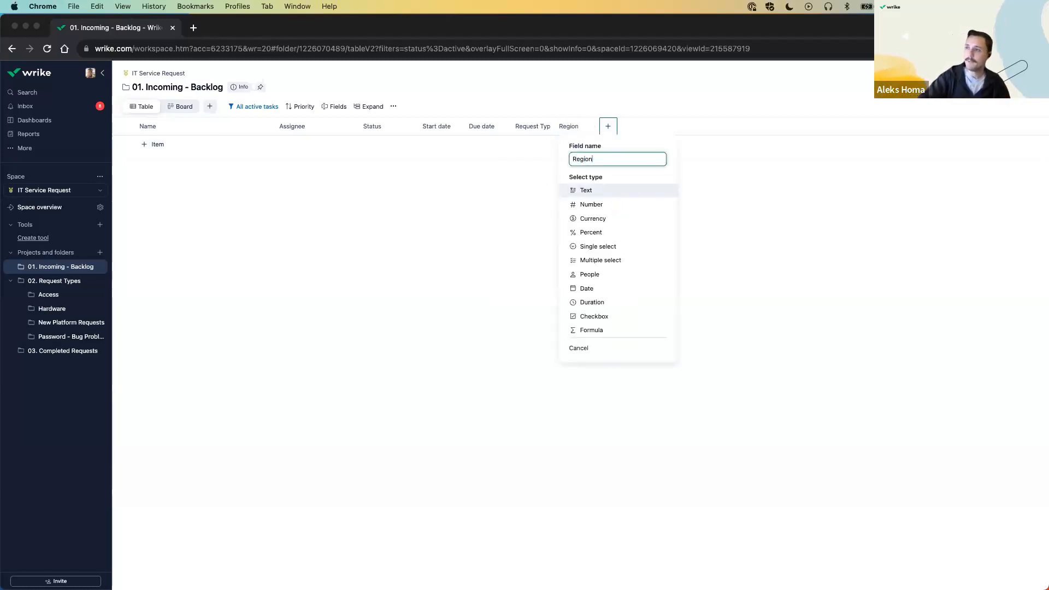
pyautogui.click(599, 196)
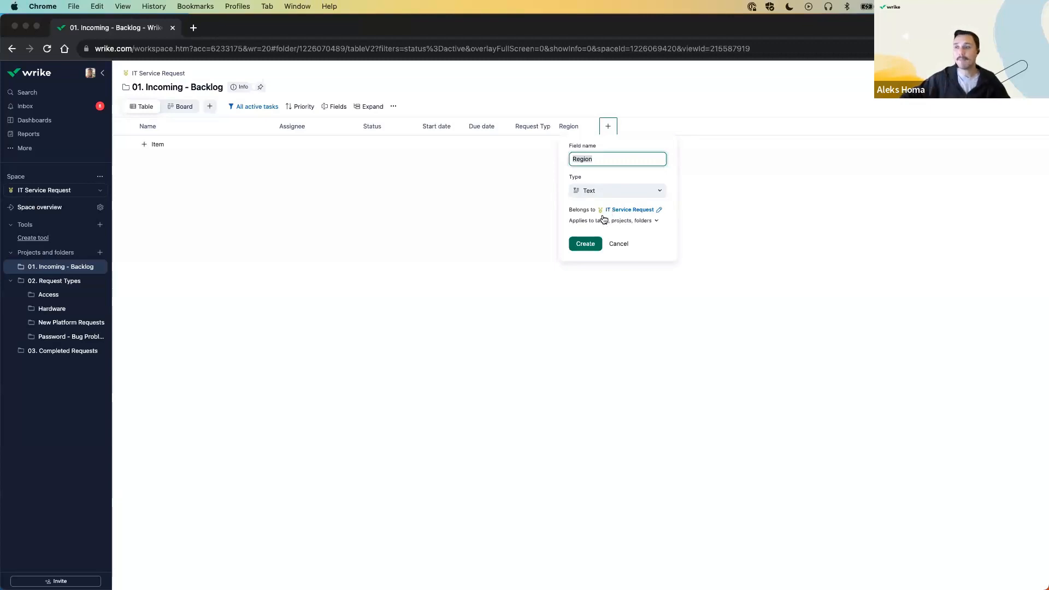
pyautogui.click(580, 246)
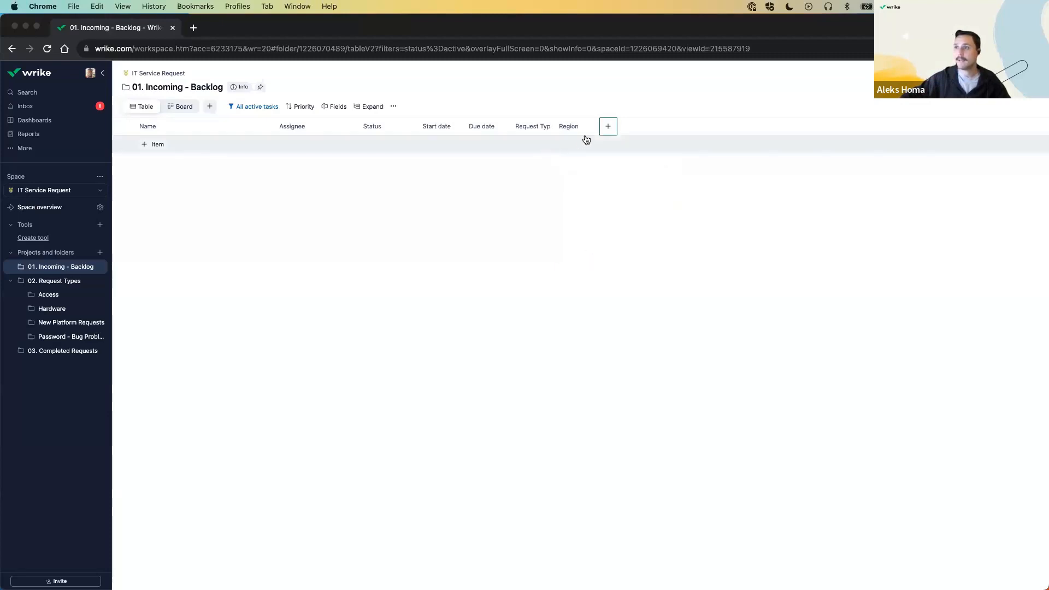
pyautogui.moveTo(553, 127); pyautogui.dragTo(644, 128)
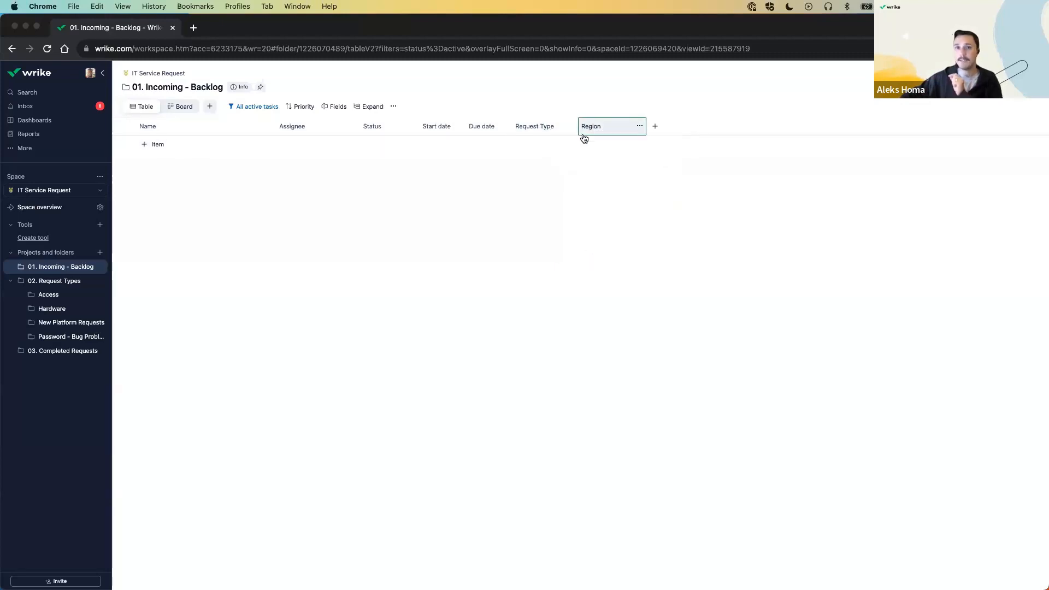
pyautogui.click(639, 125)
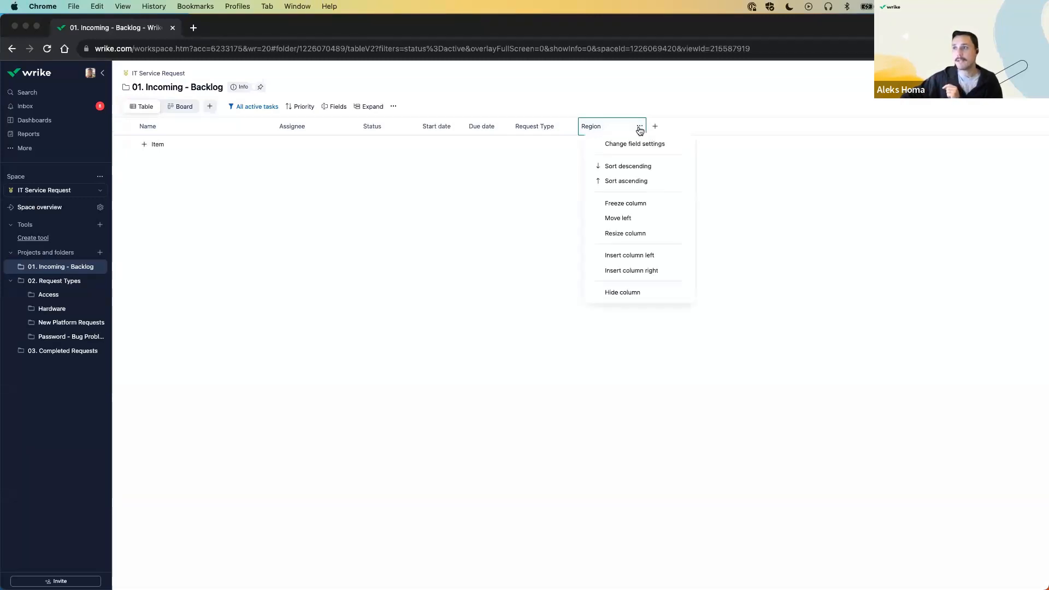
pyautogui.click(747, 154)
pyautogui.click(655, 126)
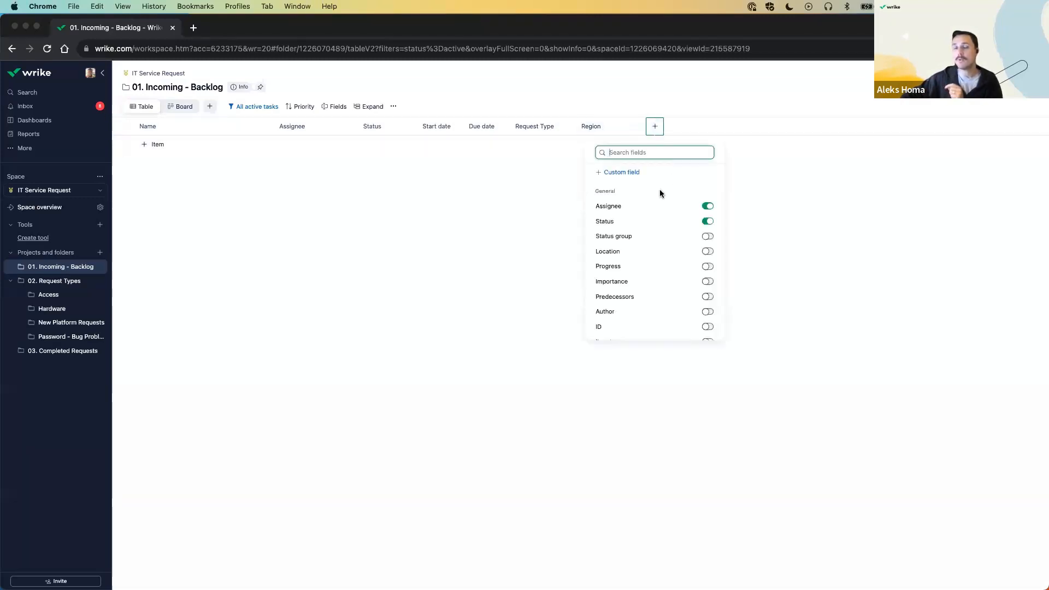
pyautogui.scroll(-5, 628, 274)
pyautogui.scroll(5, 627, 273)
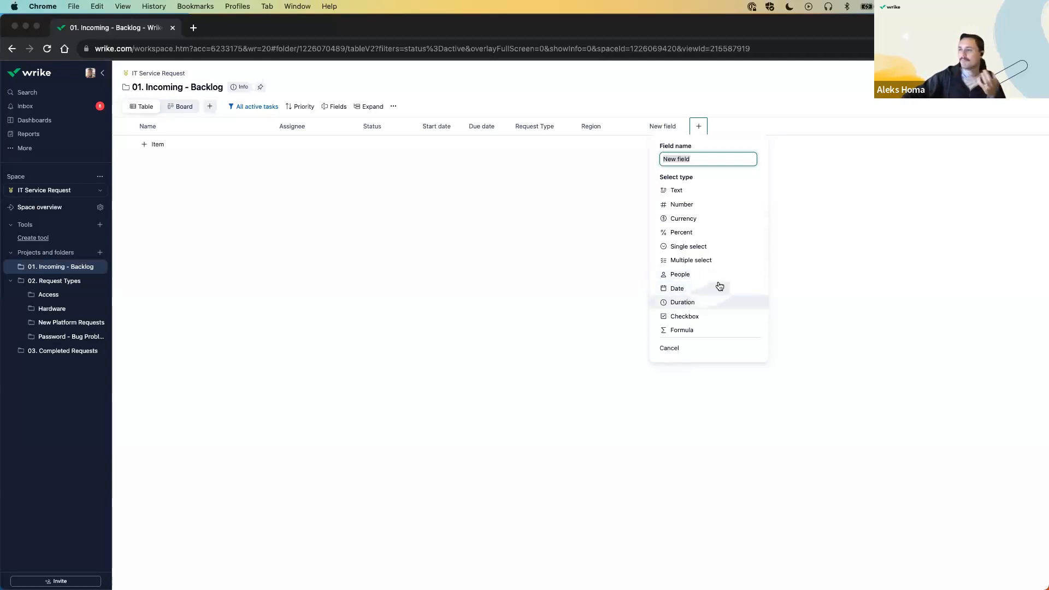
pyautogui.click(678, 249)
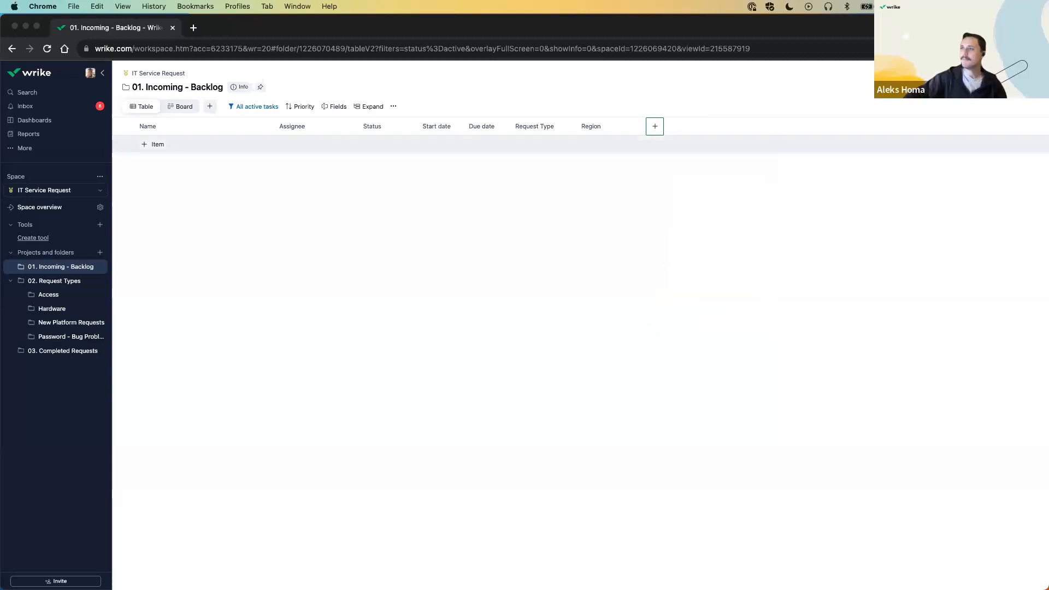
# - Show the Importance field as a column in the backlog table
pyautogui.click(654, 126)
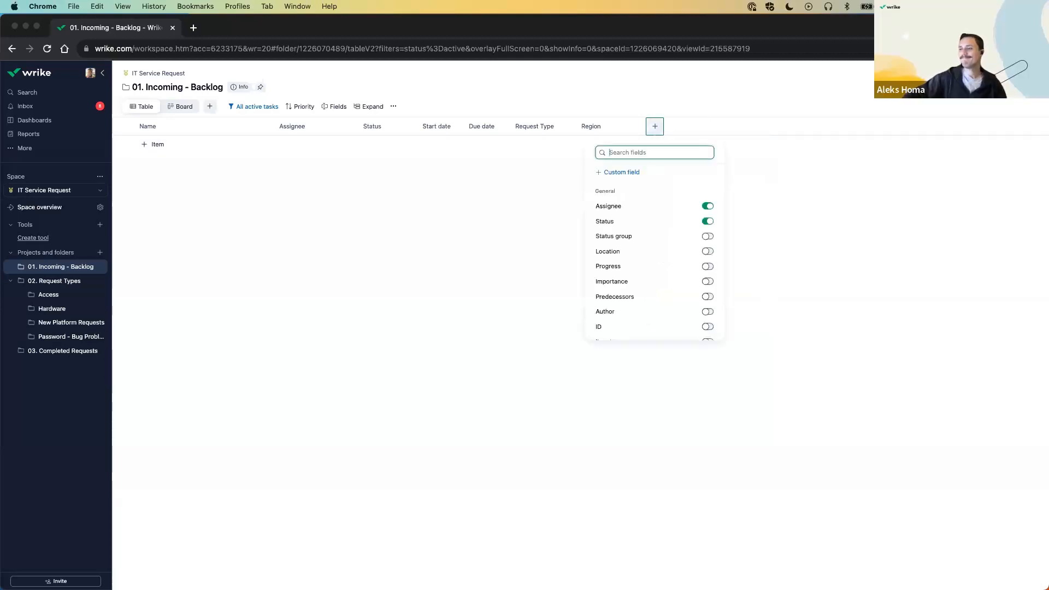
pyautogui.scroll(-1, 650, 253)
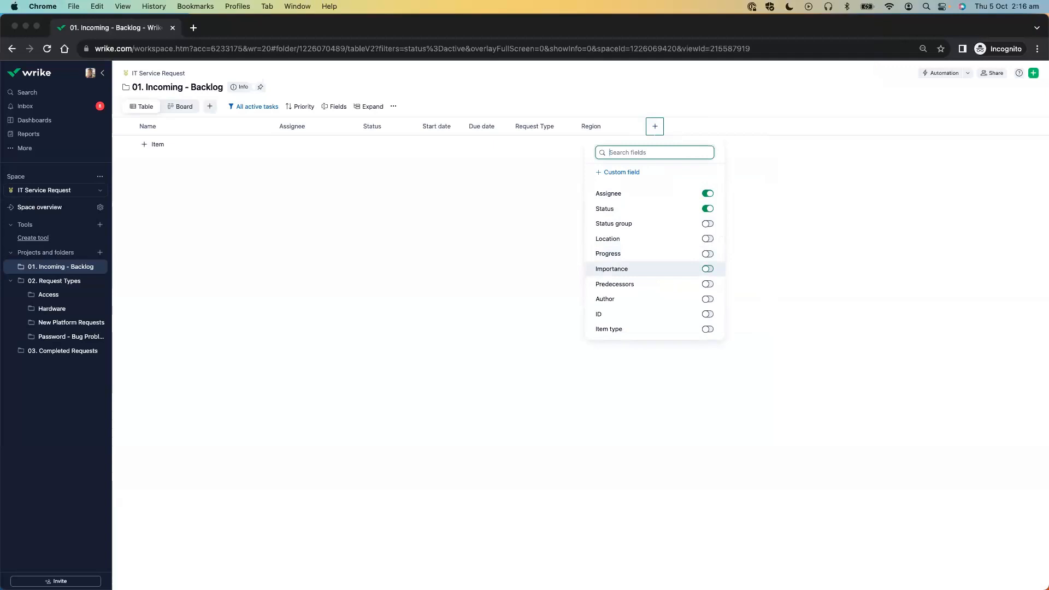
pyautogui.click(707, 268)
pyautogui.scroll(-1, 699, 281)
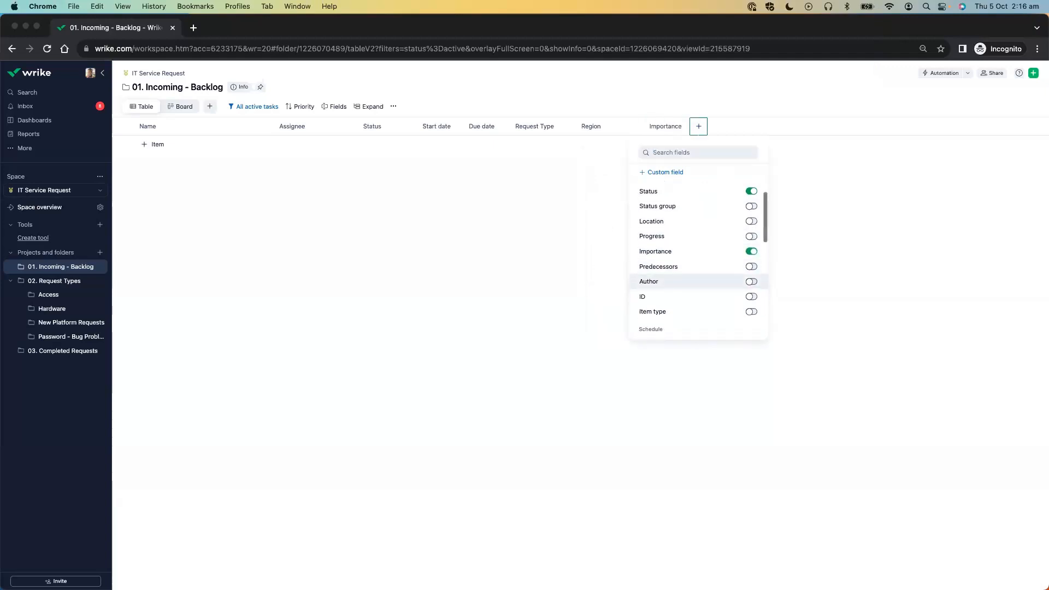
pyautogui.scroll(-1, 699, 289)
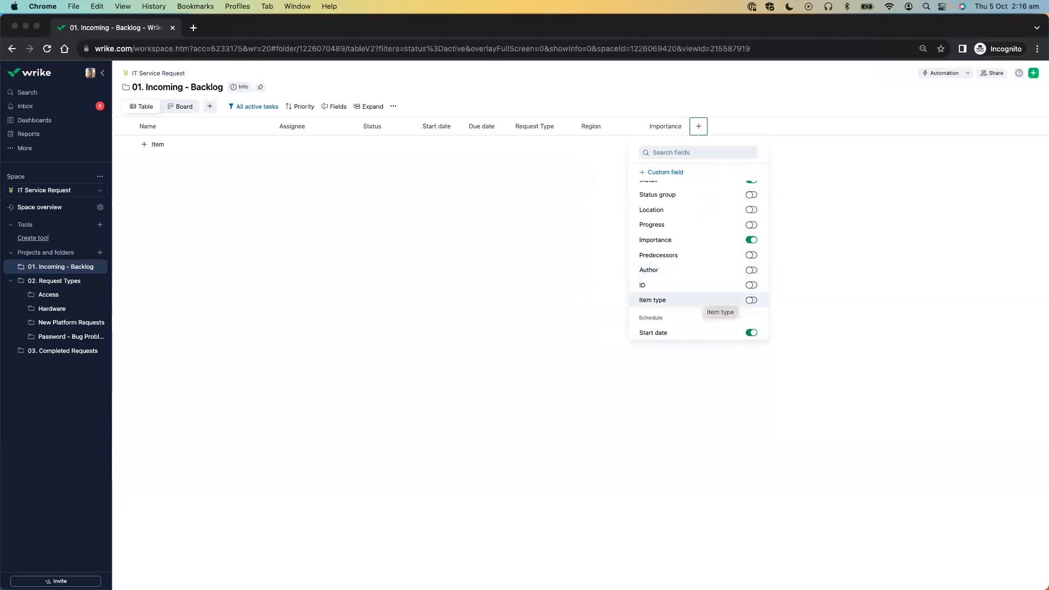
pyautogui.scroll(-1, 698, 251)
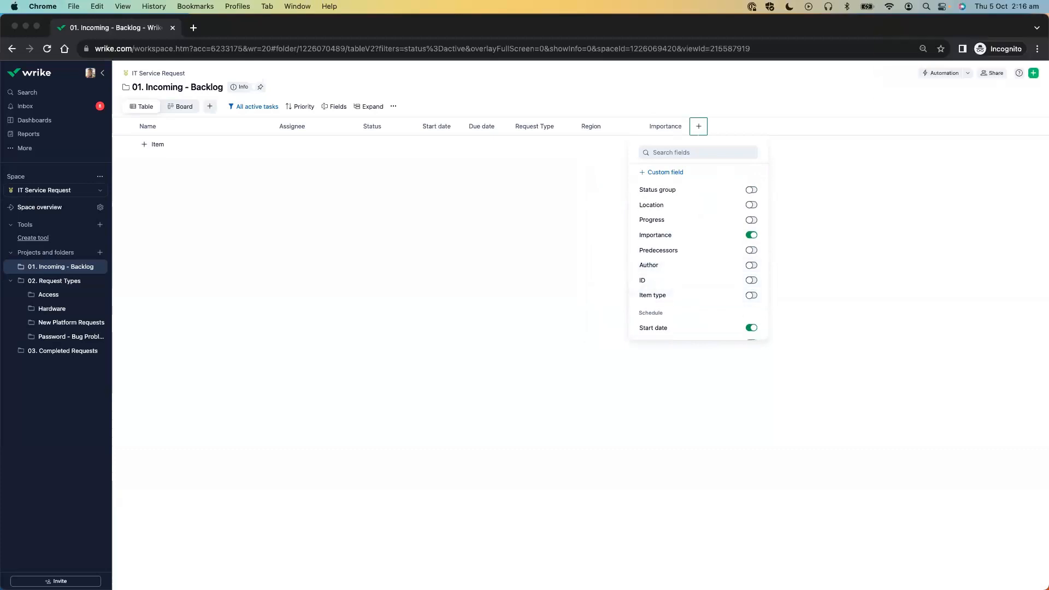
pyautogui.scroll(-3, 698, 257)
pyautogui.scroll(-10, 698, 241)
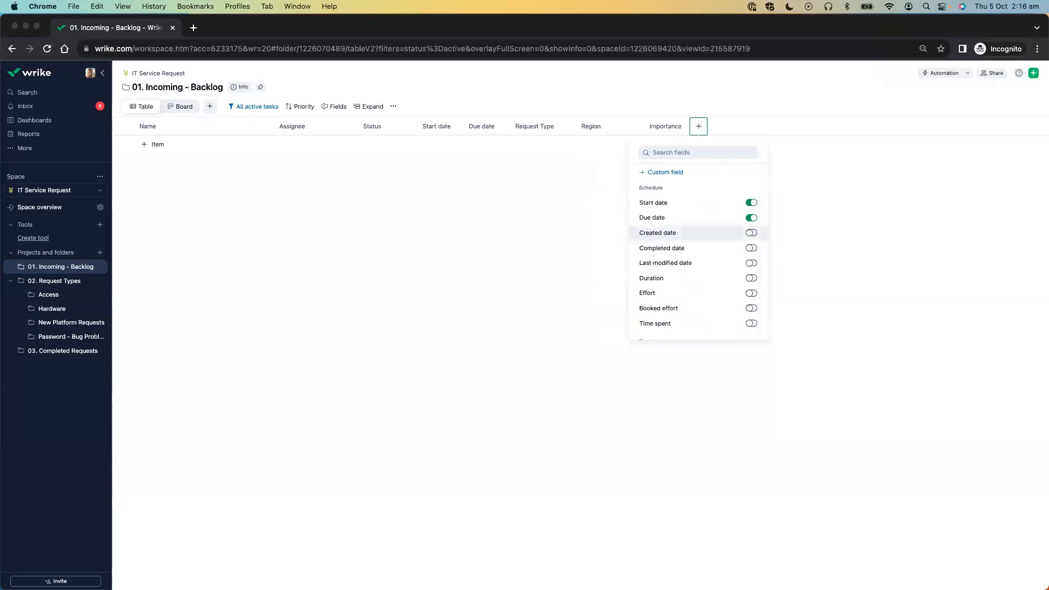
pyautogui.click(698, 127)
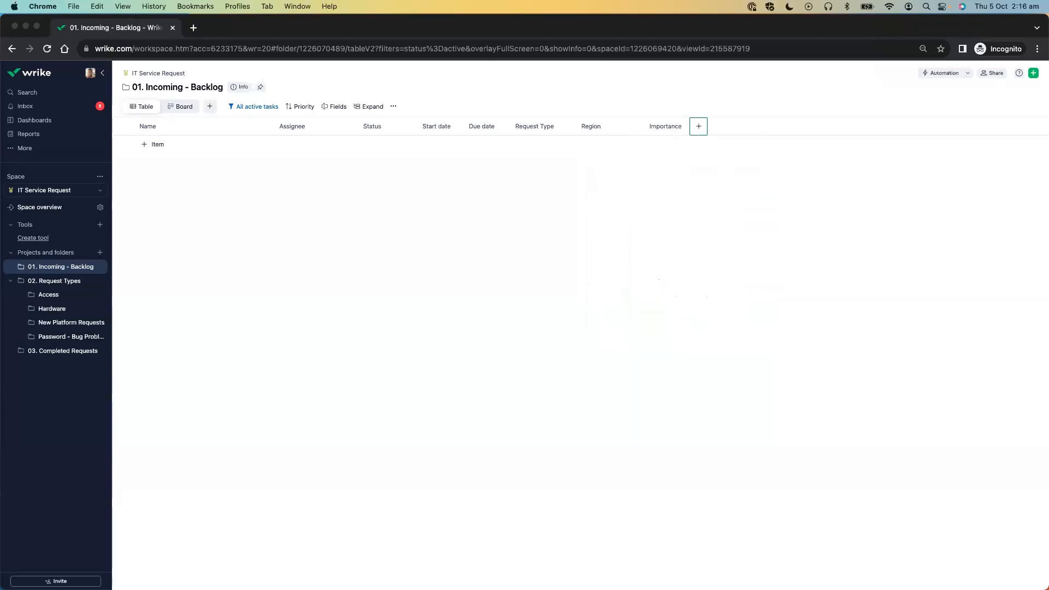
# - Start another custom field of type Single select in the backlog table, keeping the default field name
pyautogui.click(698, 126)
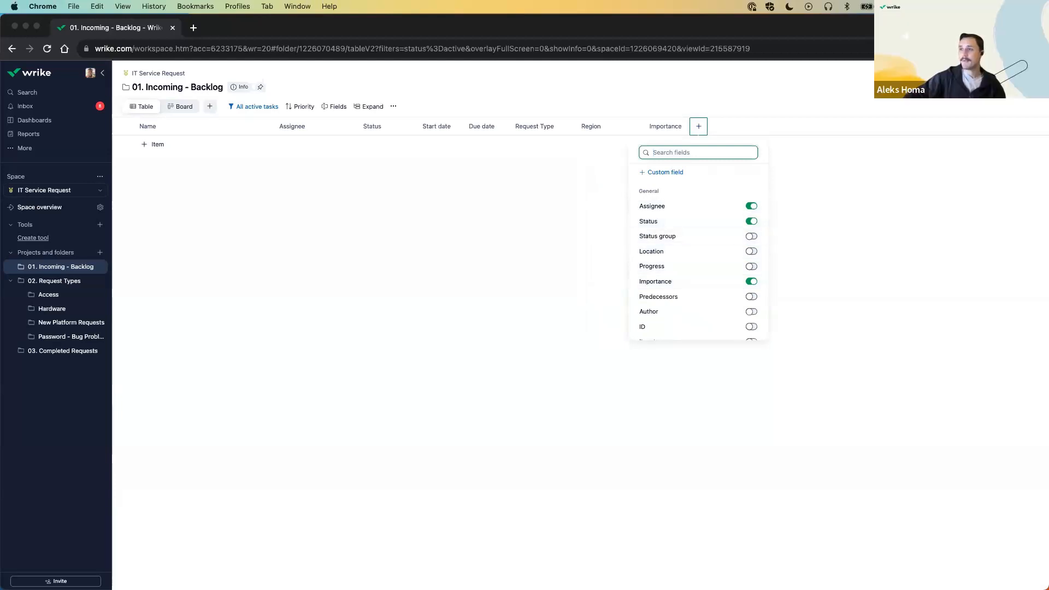
pyautogui.click(665, 172)
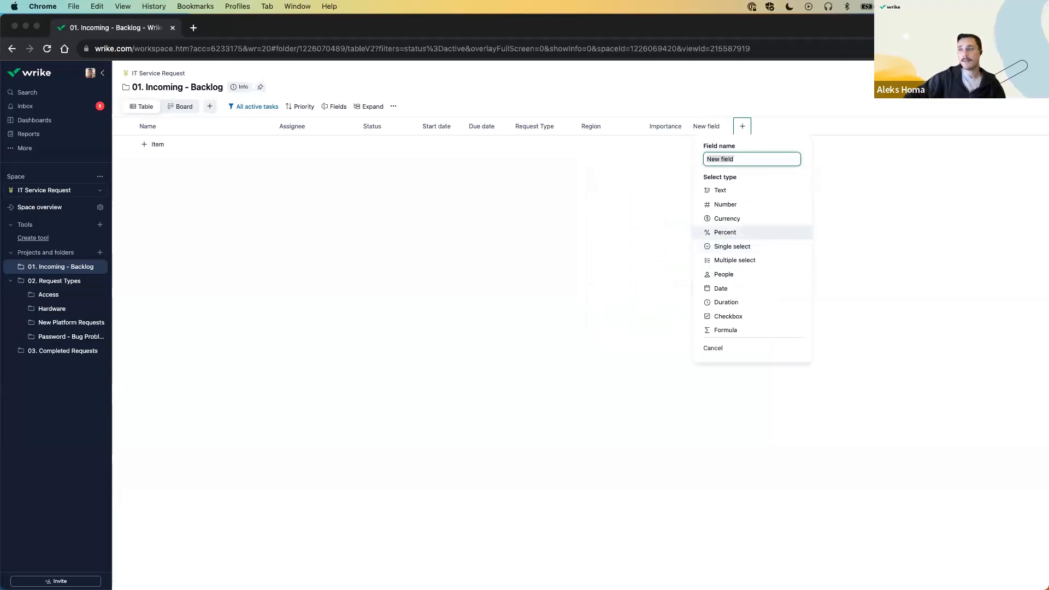
pyautogui.click(732, 246)
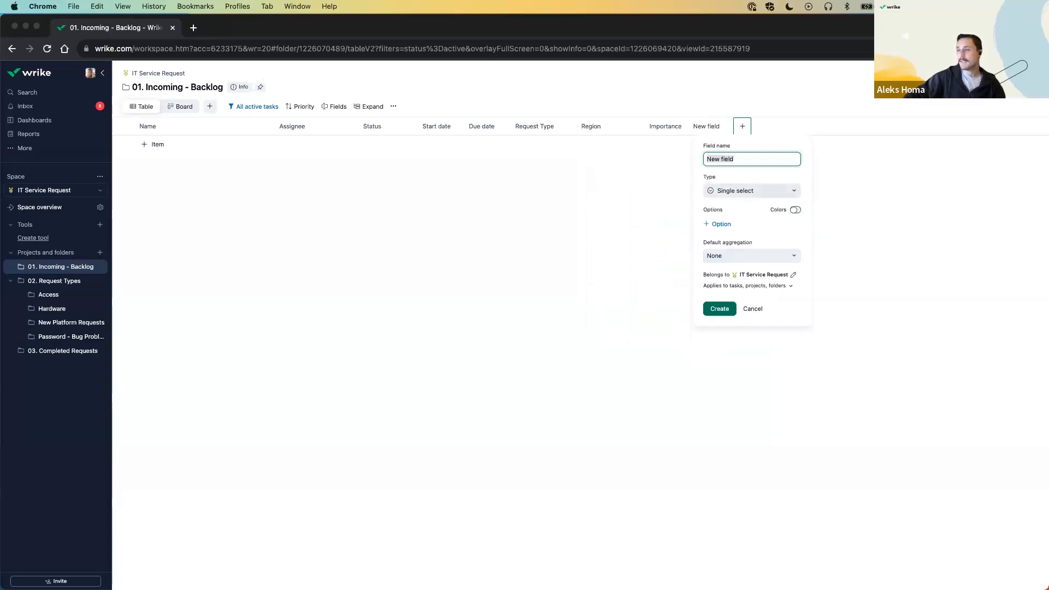
pyautogui.click(752, 190)
pyautogui.click(742, 268)
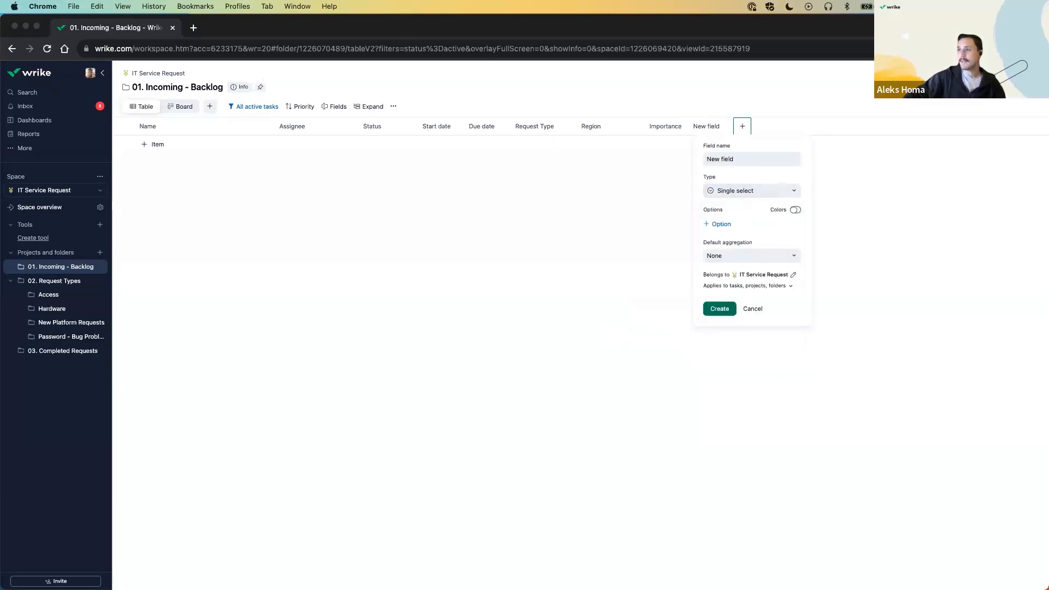
# - Add the options 1, 2, 3, 4 and 5 to the single-select field and remove the empty extra option
pyautogui.click(719, 224)
pyautogui.write('1')
pyautogui.press('Return')
pyautogui.write('2')
pyautogui.press('Return')
pyautogui.write('3')
pyautogui.press('Return')
pyautogui.write('4')
pyautogui.press('Return')
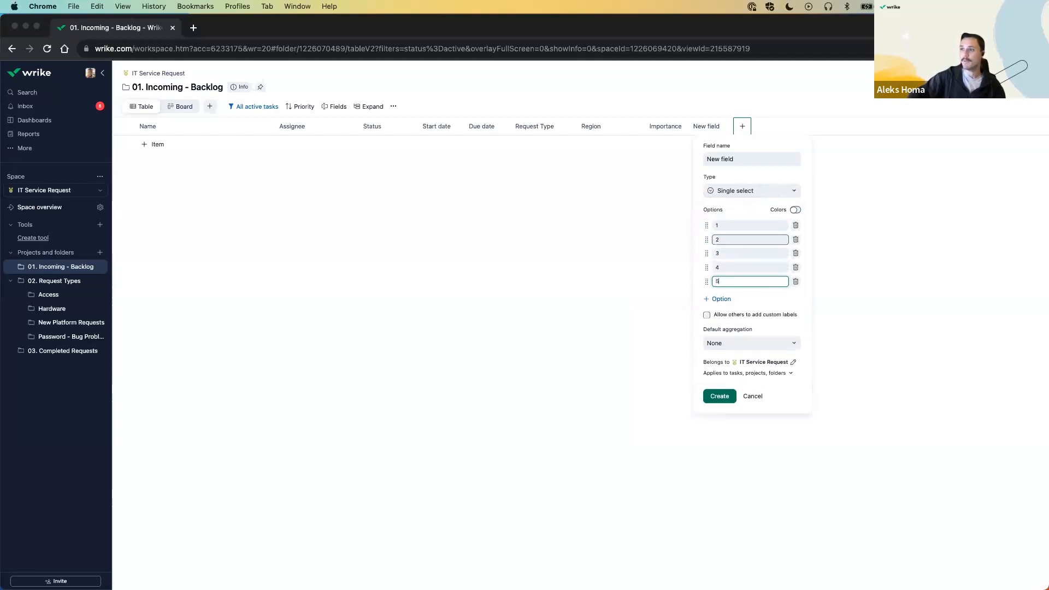
pyautogui.write('5')
pyautogui.press('Return')
pyautogui.click(795, 296)
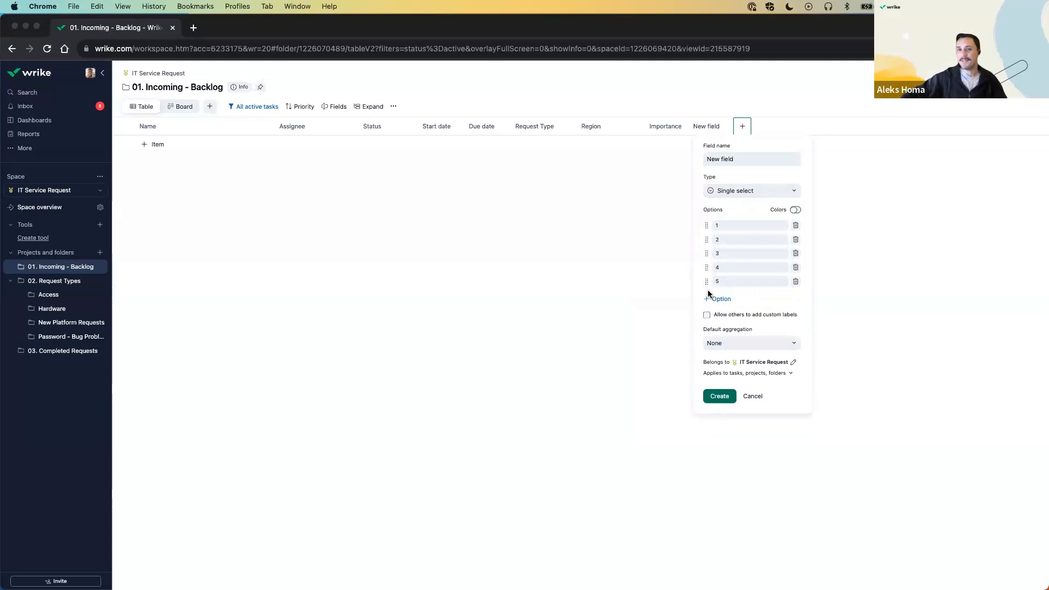
# - Enable option colors, set 5 to pink, 4 to orange, 3 to green and 2 to light blue, and create the field
pyautogui.click(794, 211)
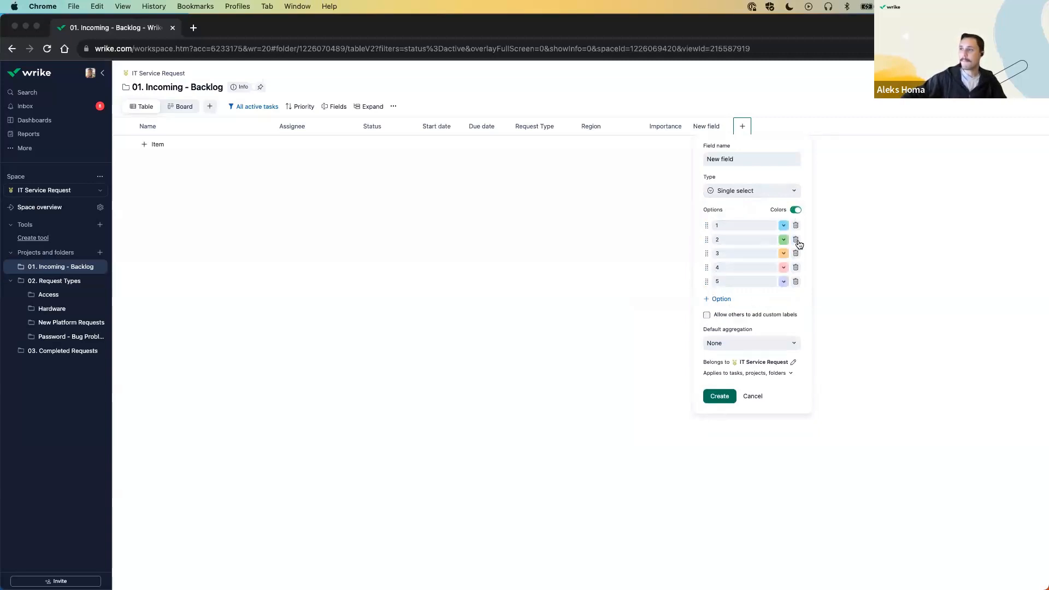
pyautogui.click(783, 282)
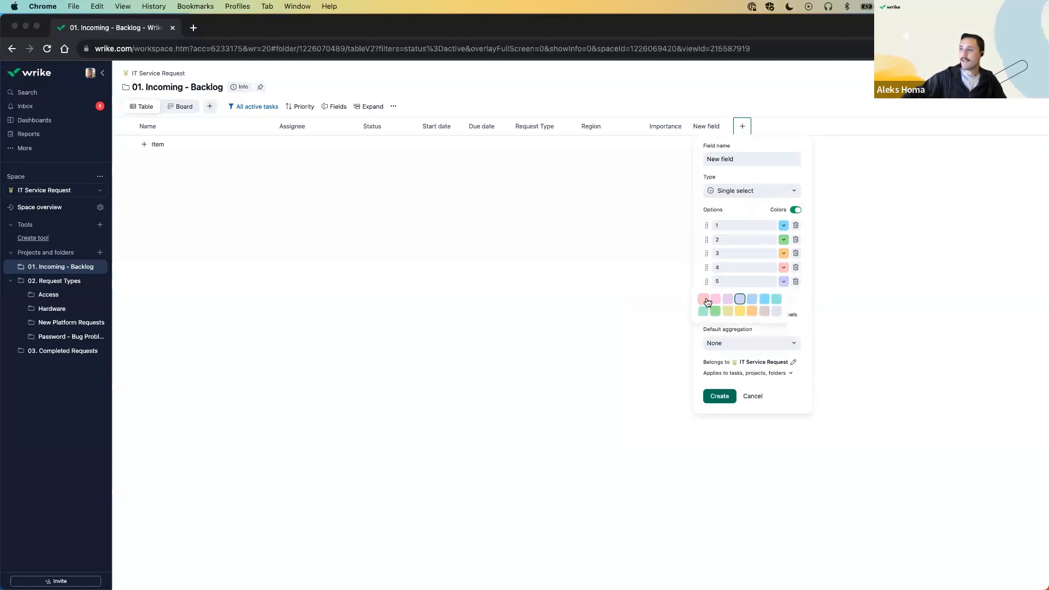
pyautogui.click(715, 299)
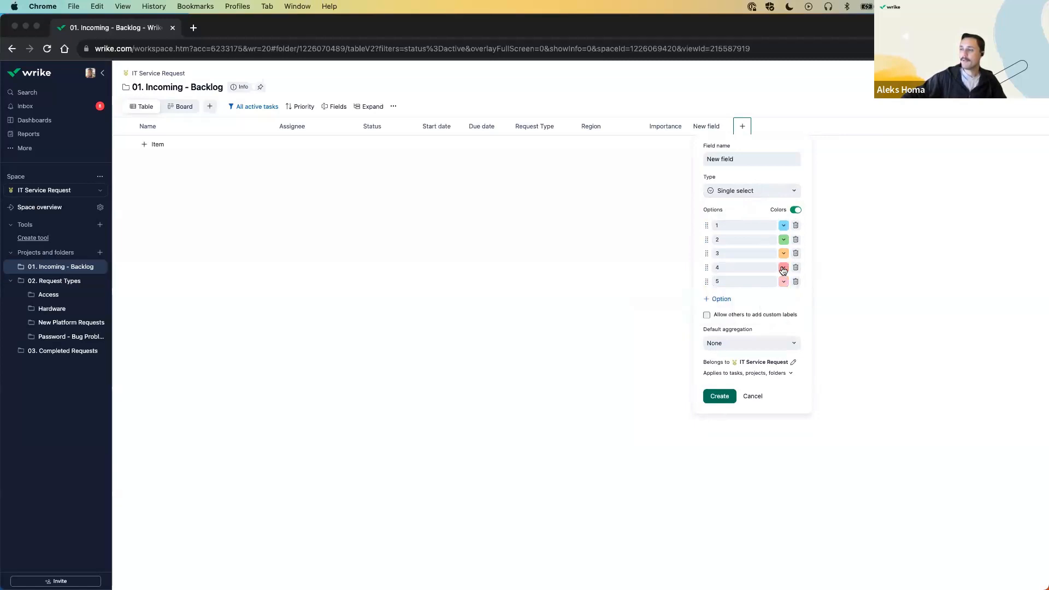
pyautogui.click(783, 267)
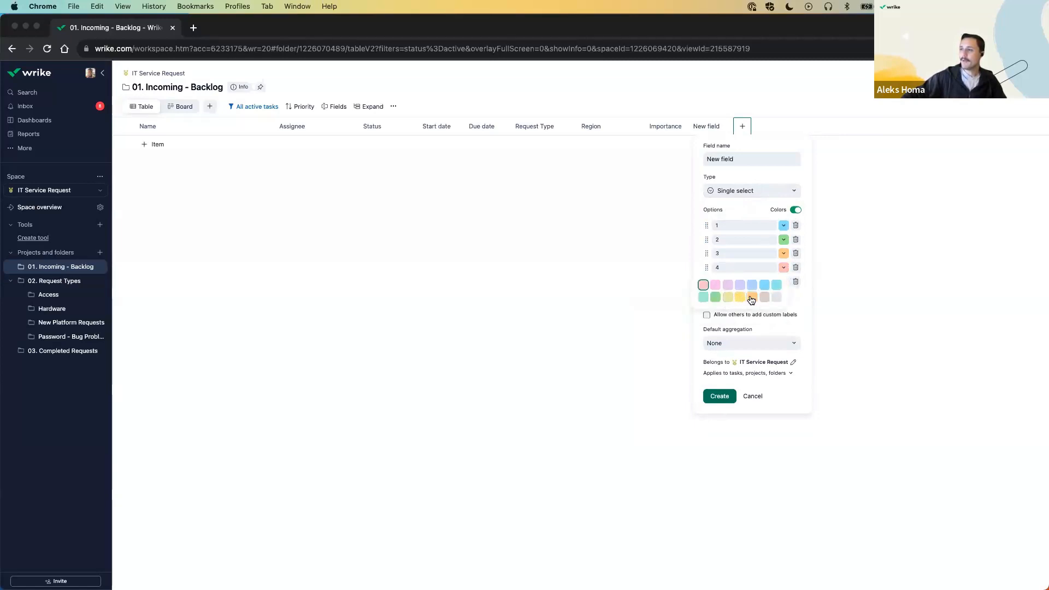
pyautogui.click(752, 298)
pyautogui.click(783, 253)
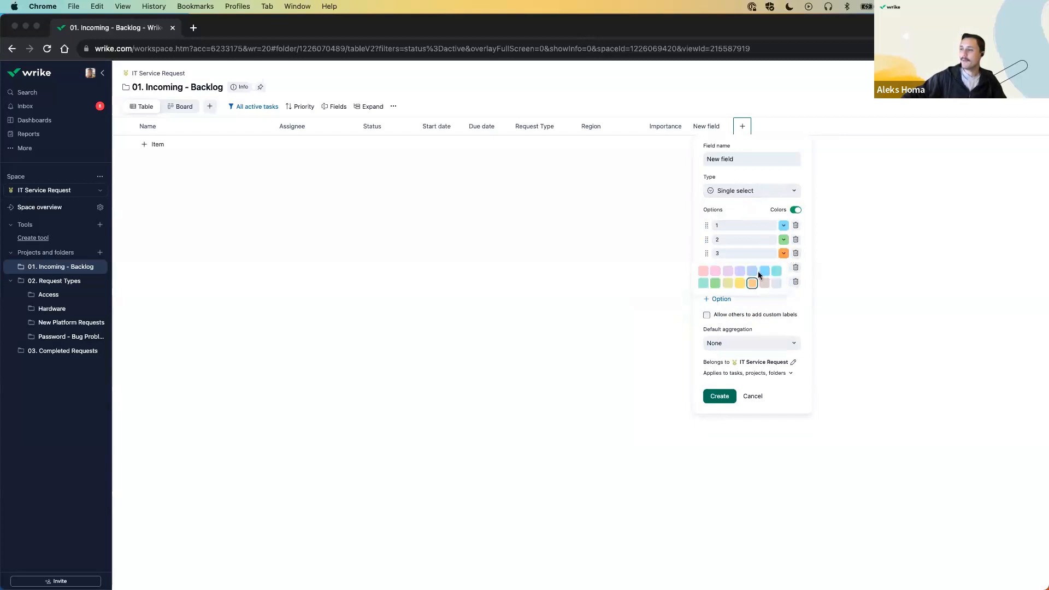
pyautogui.click(716, 283)
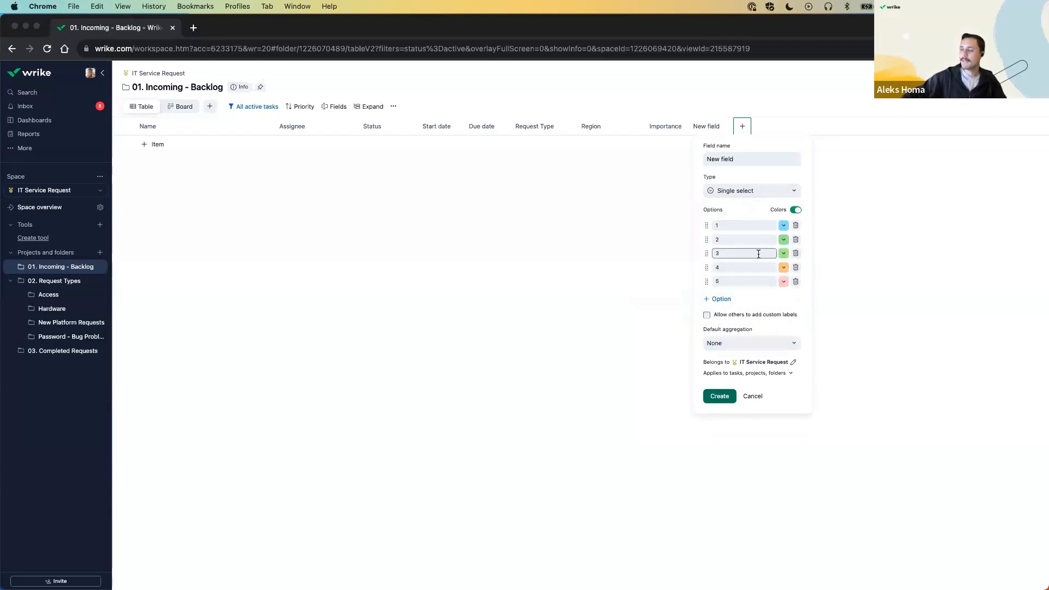
pyautogui.click(787, 240)
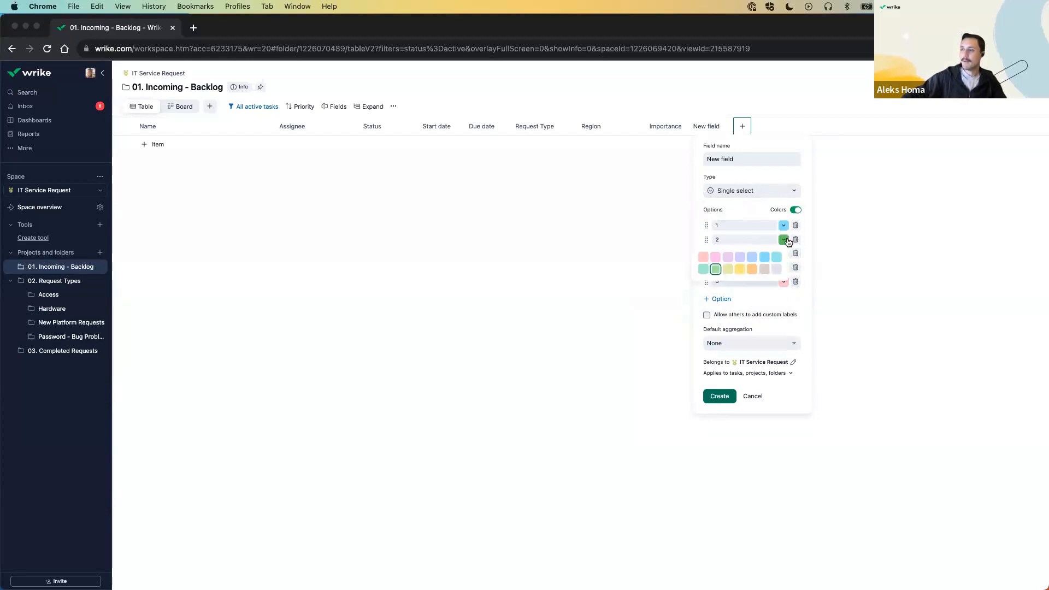
pyautogui.click(752, 258)
pyautogui.click(720, 396)
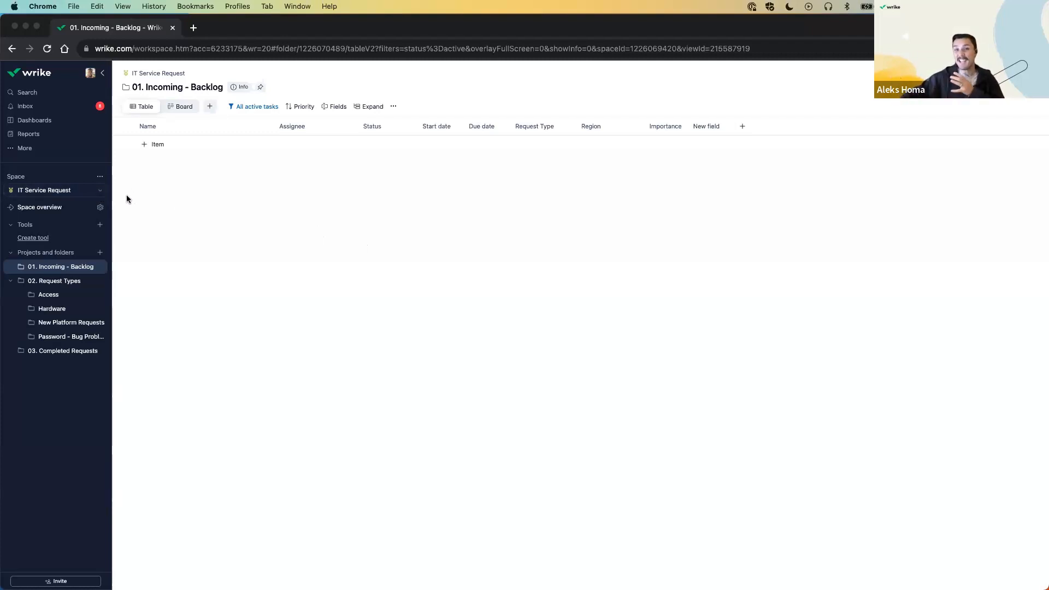
# - Start a new request form in the settings of the IT Service Request space
pyautogui.click(100, 208)
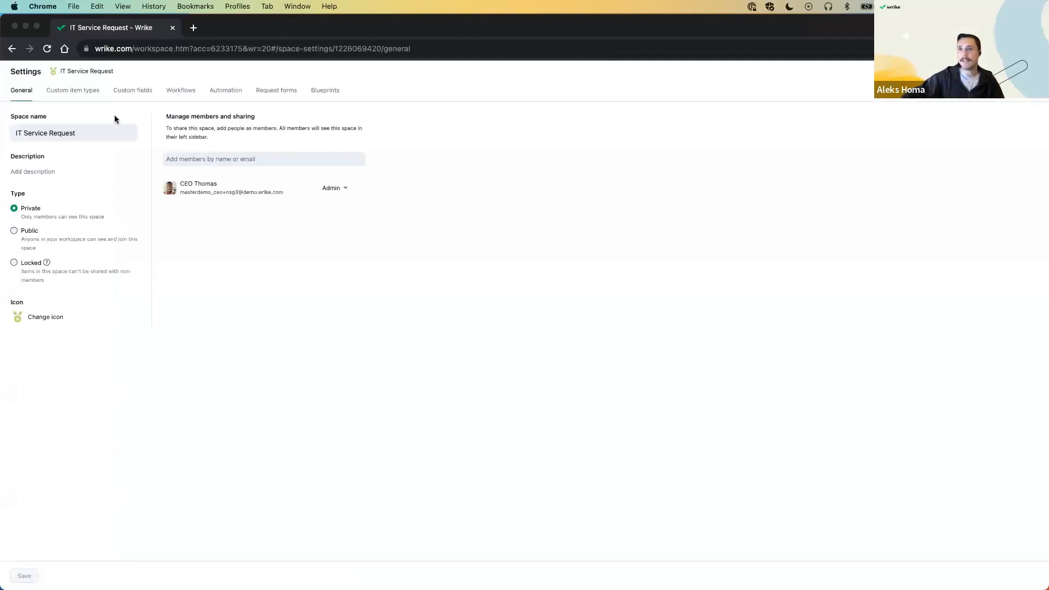
pyautogui.click(279, 89)
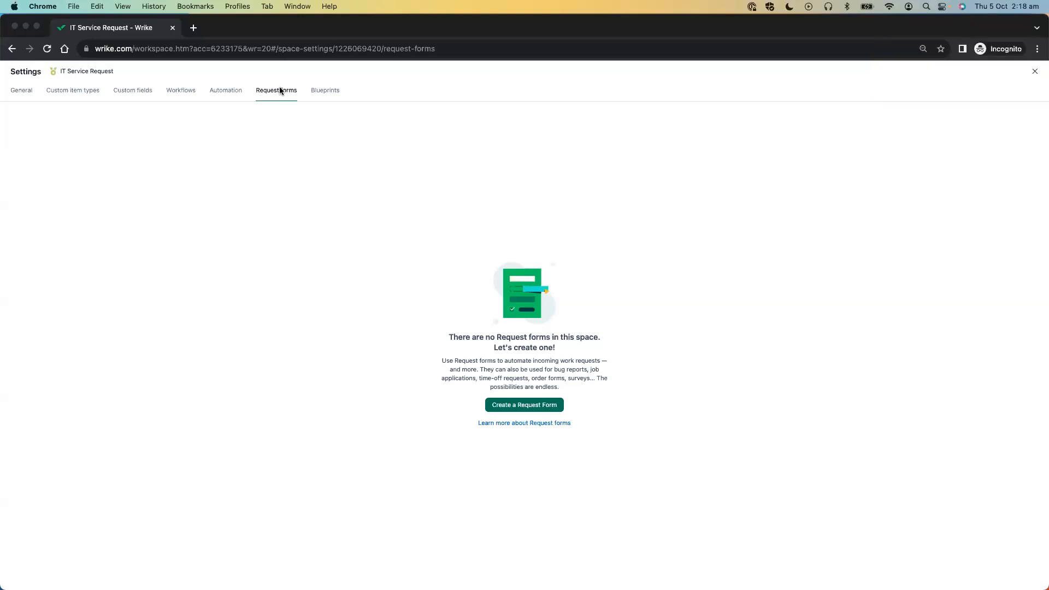
pyautogui.click(514, 405)
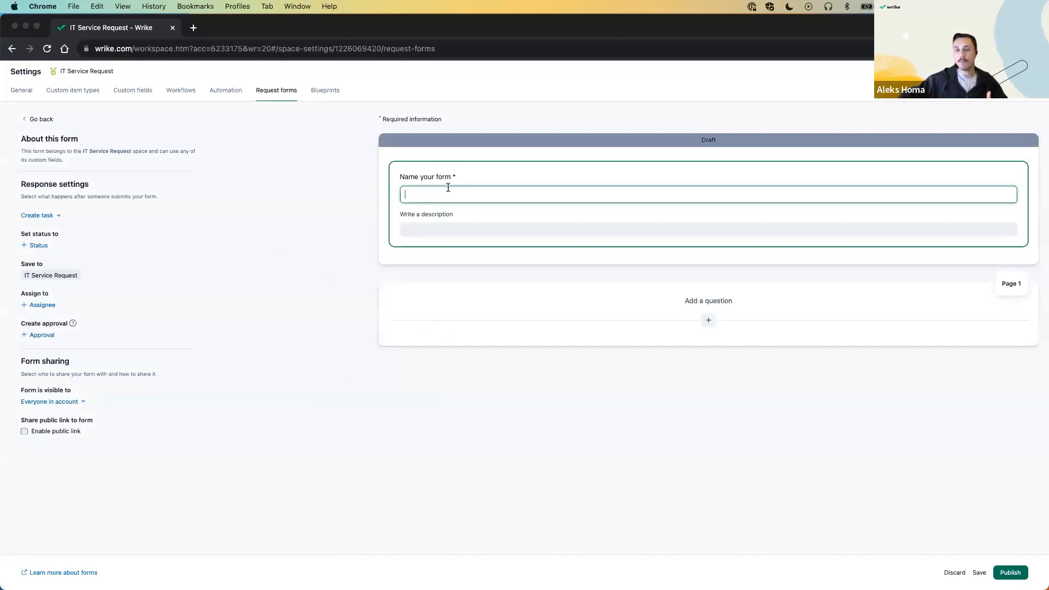
# - Name the form "IT Service Request Form" and enter the description "Short Description here"
pyautogui.write('It')
pyautogui.write('T S')
pyautogui.write('erbi')
pyautogui.write('vice Reque')
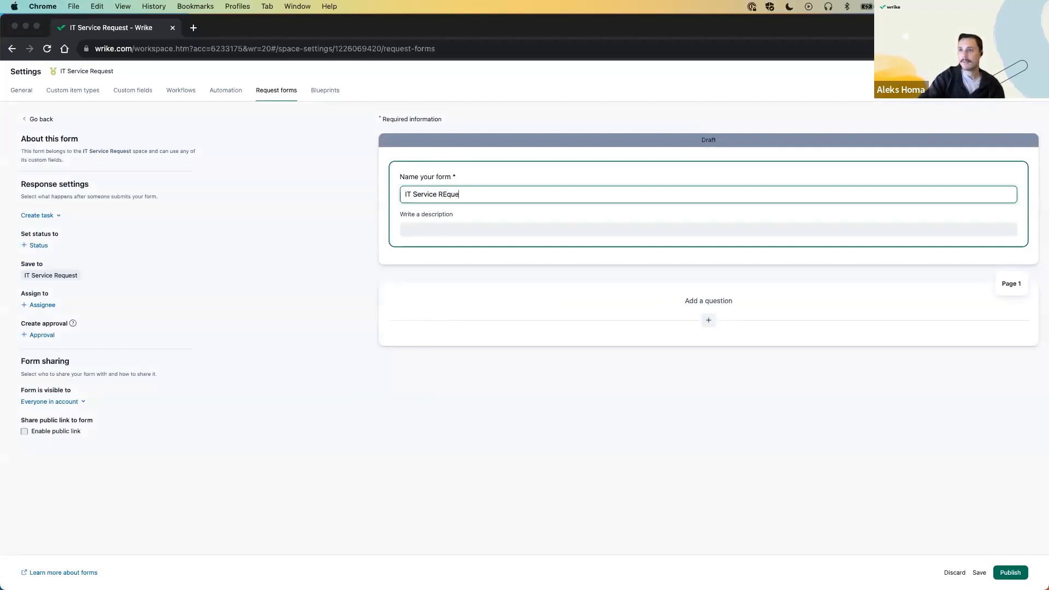
pyautogui.write('st Form')
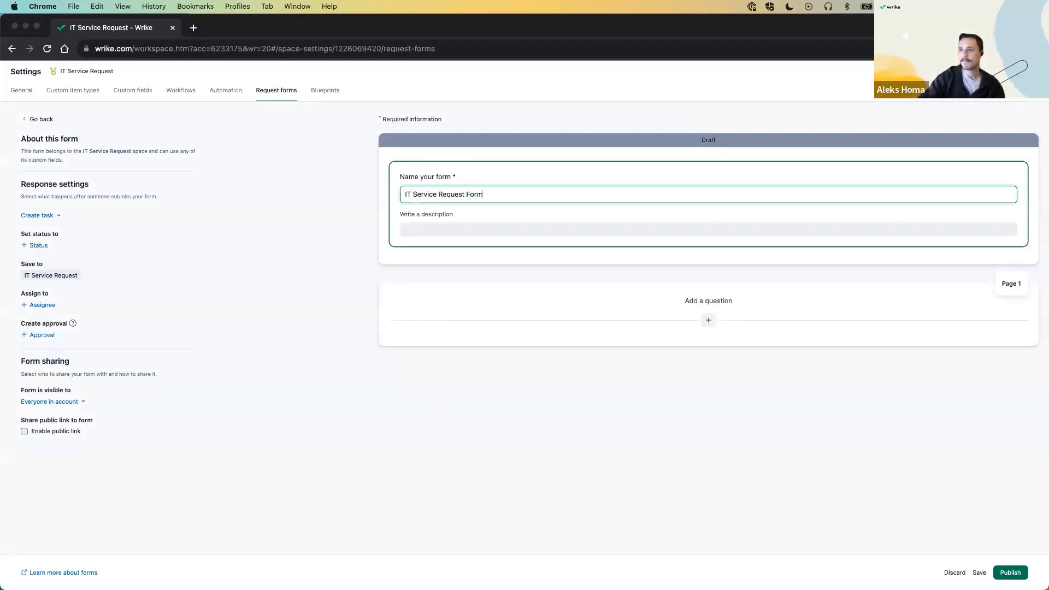
pyautogui.click(434, 230)
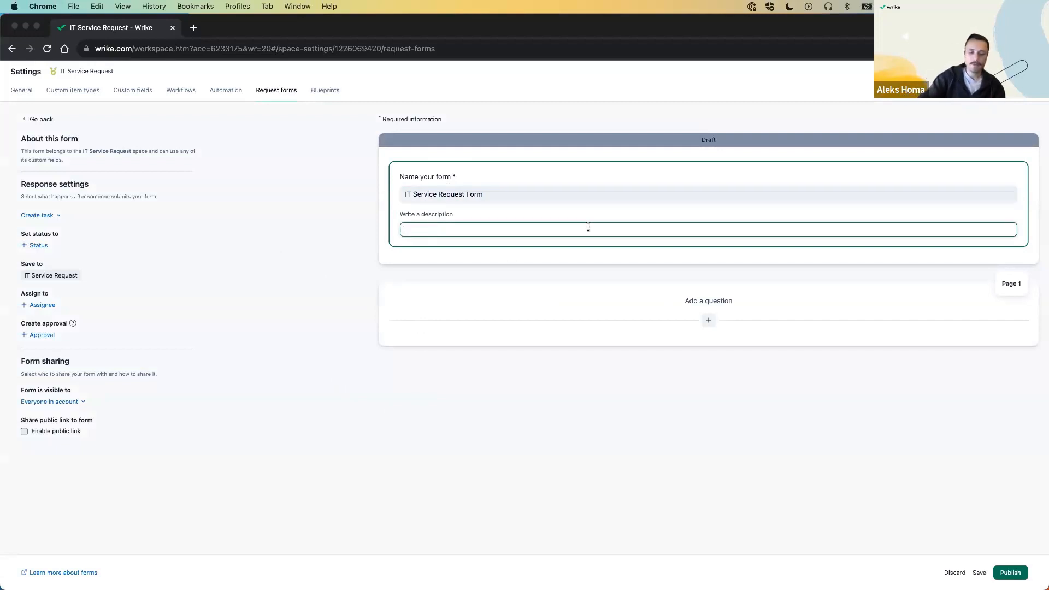
pyautogui.write('Shor')
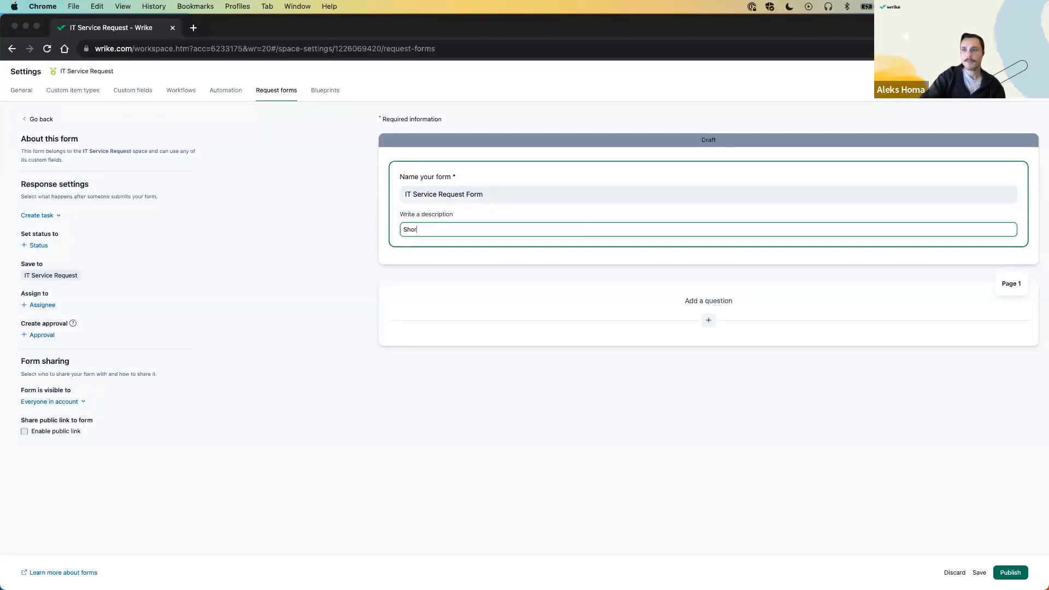
pyautogui.write('t Description')
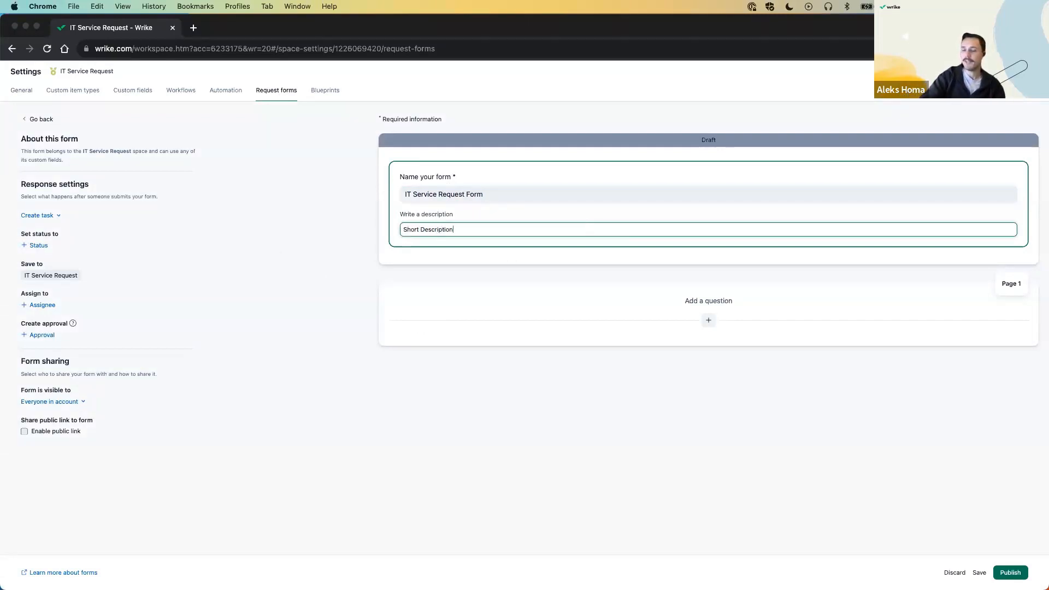
pyautogui.write(' here')
pyautogui.click(529, 412)
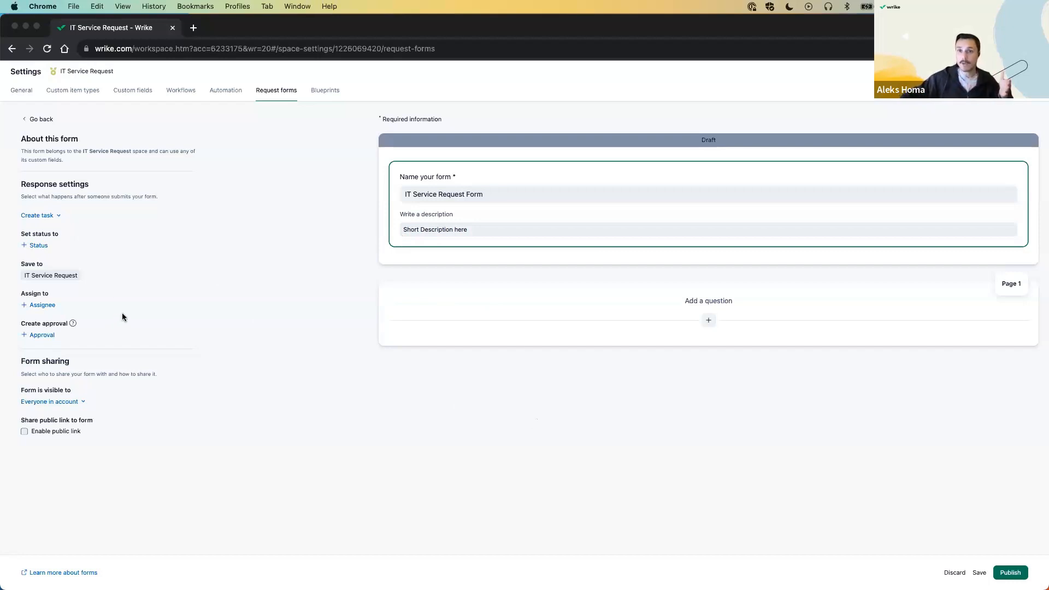
# - Keep Create task as the form's response action and set the status of submitted requests to New
pyautogui.click(49, 217)
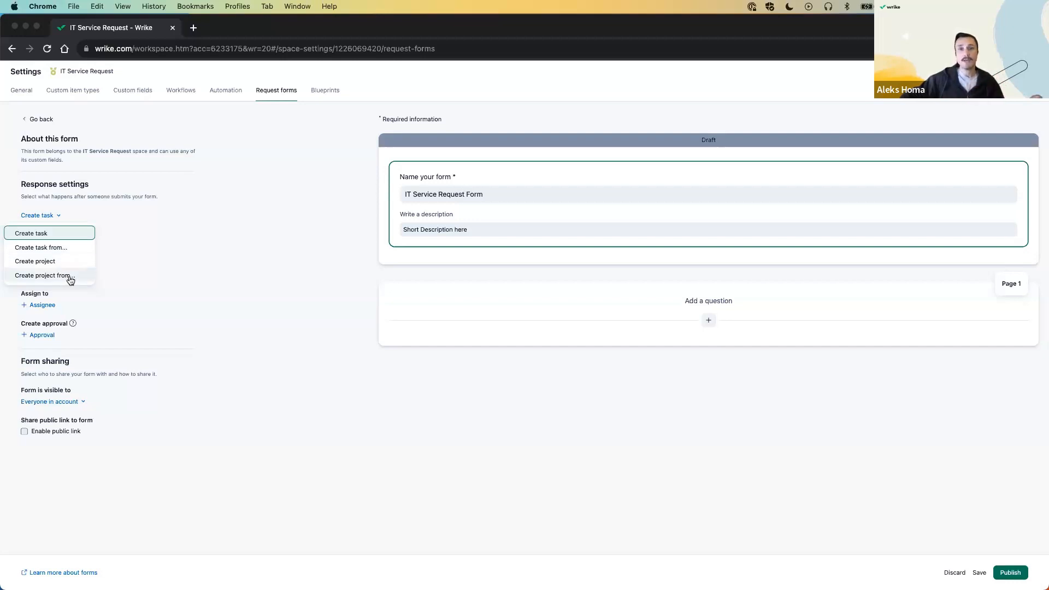
pyautogui.click(49, 235)
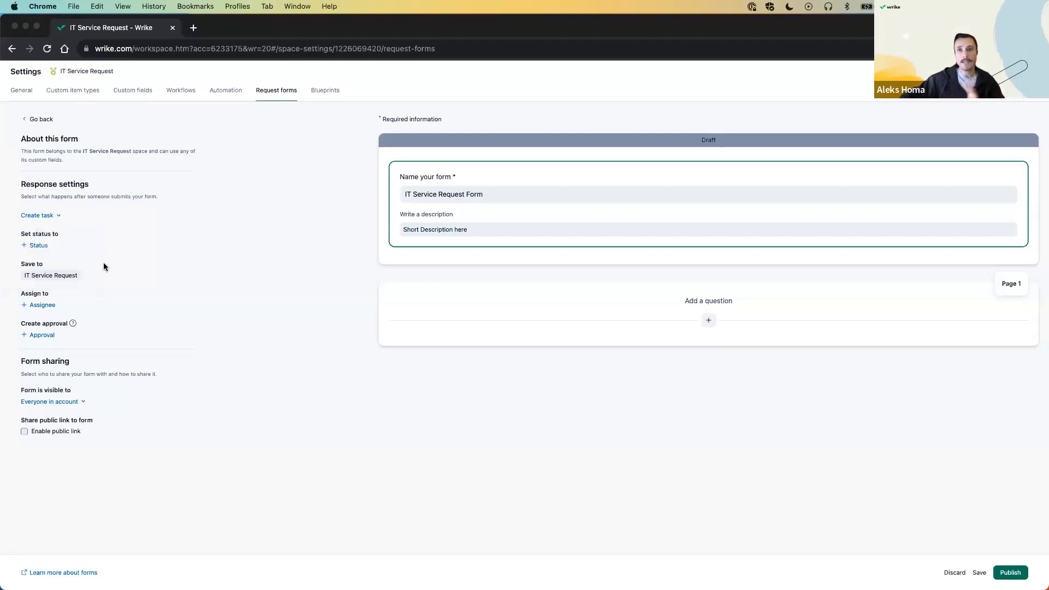
pyautogui.click(34, 246)
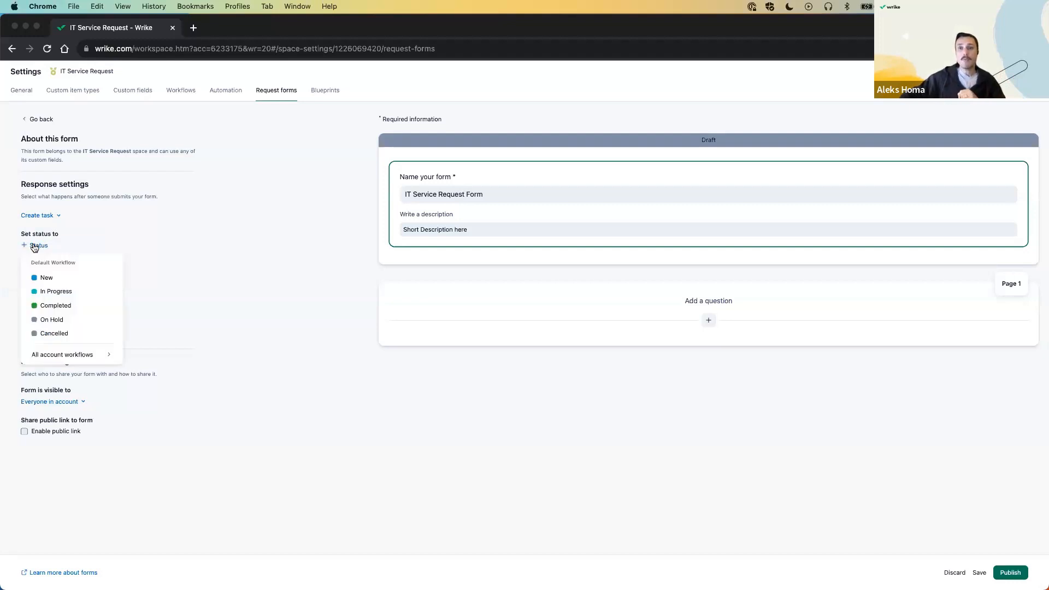
pyautogui.click(48, 278)
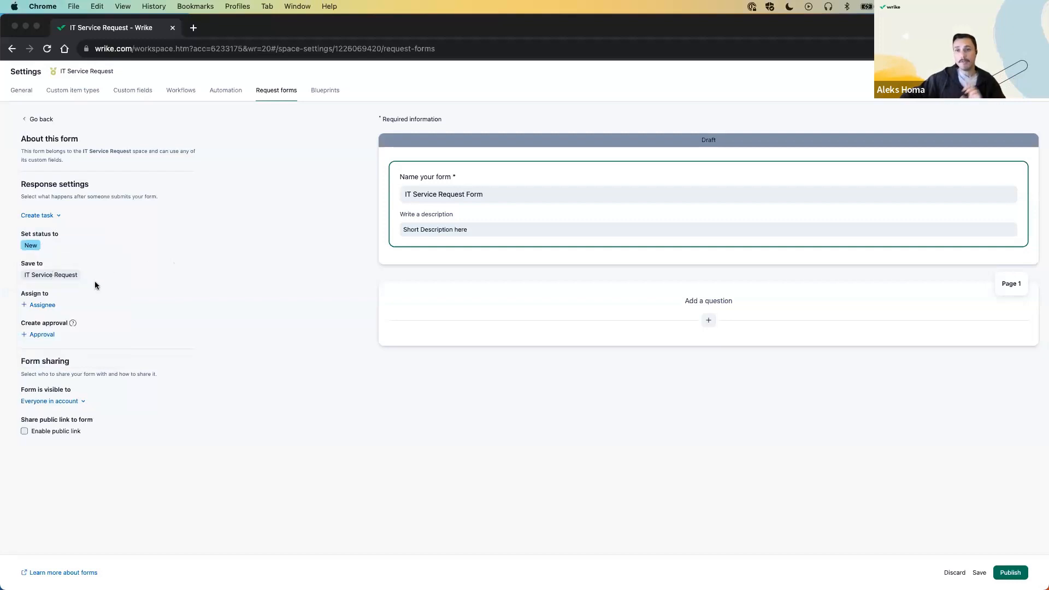
pyautogui.click(39, 244)
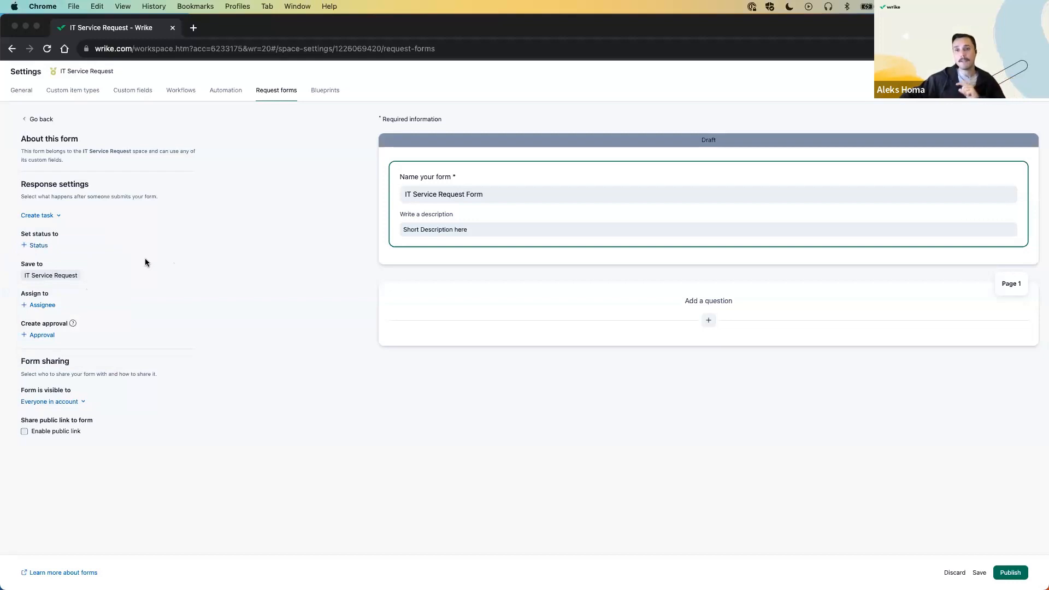
pyautogui.click(42, 246)
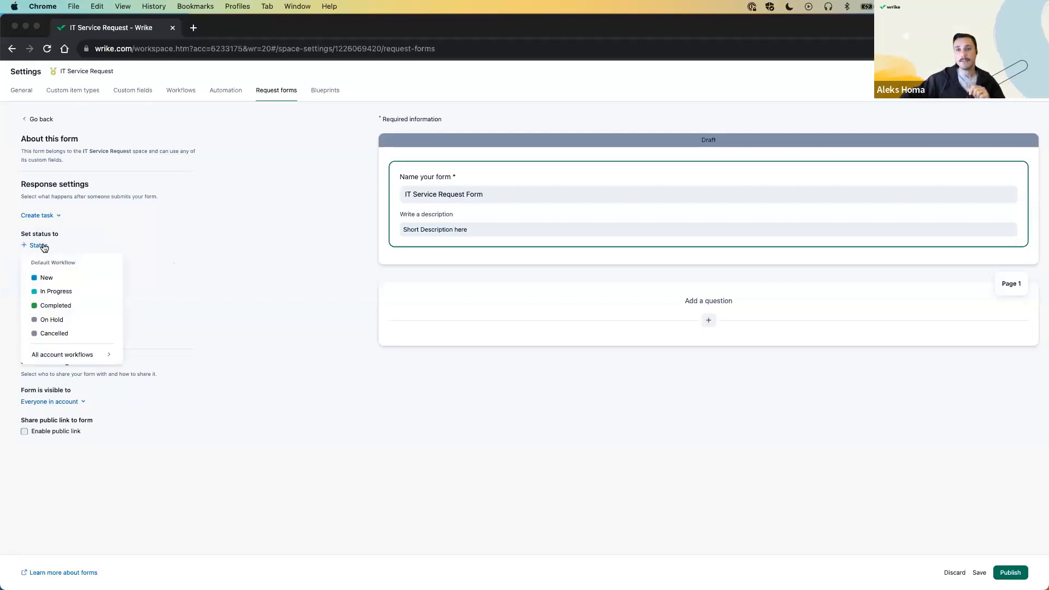
pyautogui.click(62, 278)
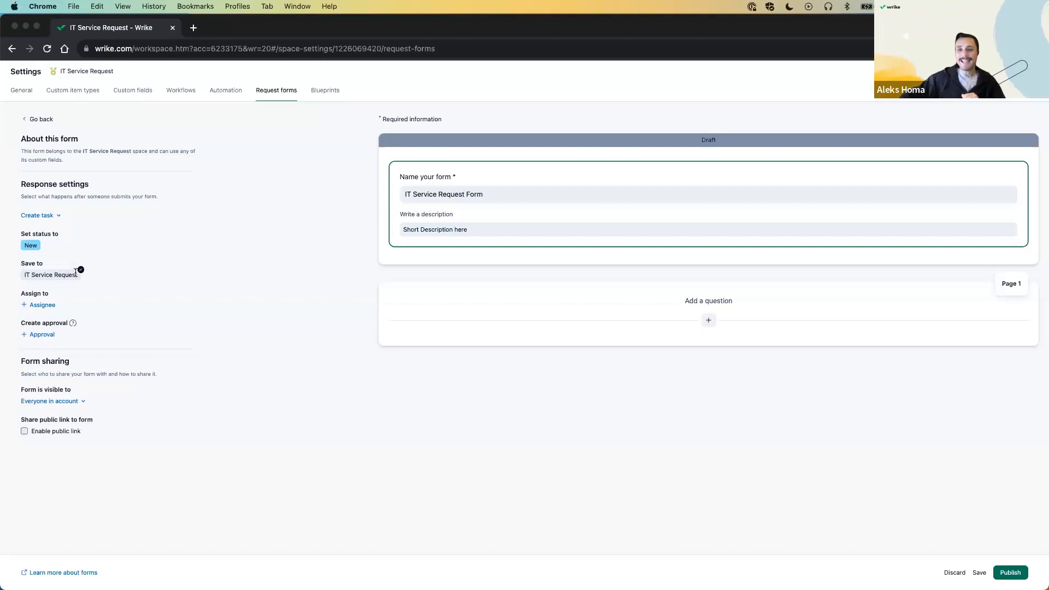
# - Replace the form's save location with the folder "01. Incoming - Backlog"
pyautogui.click(80, 270)
pyautogui.click(40, 277)
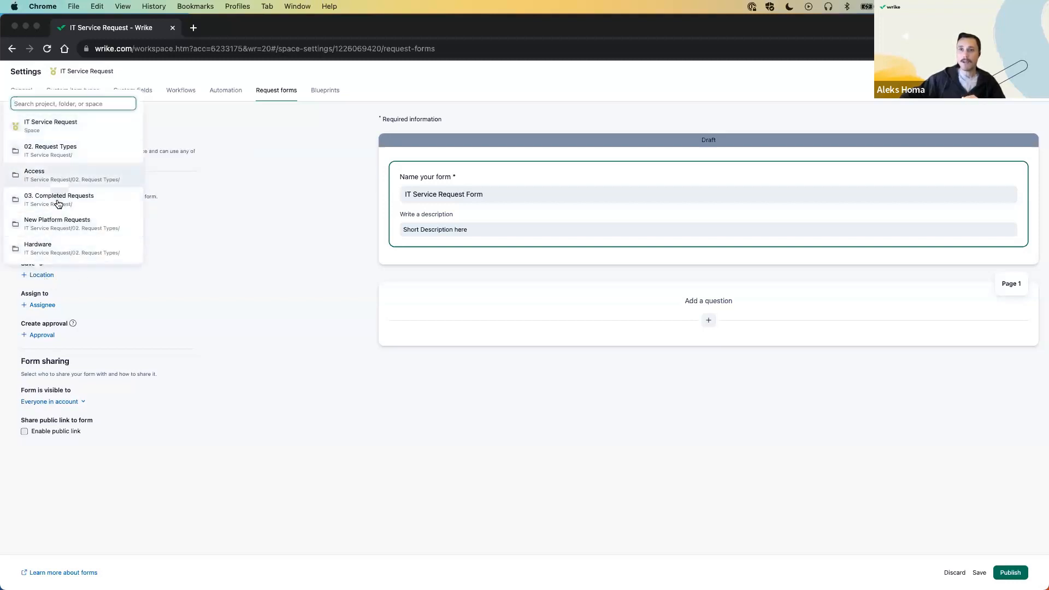
pyautogui.write('d1. in')
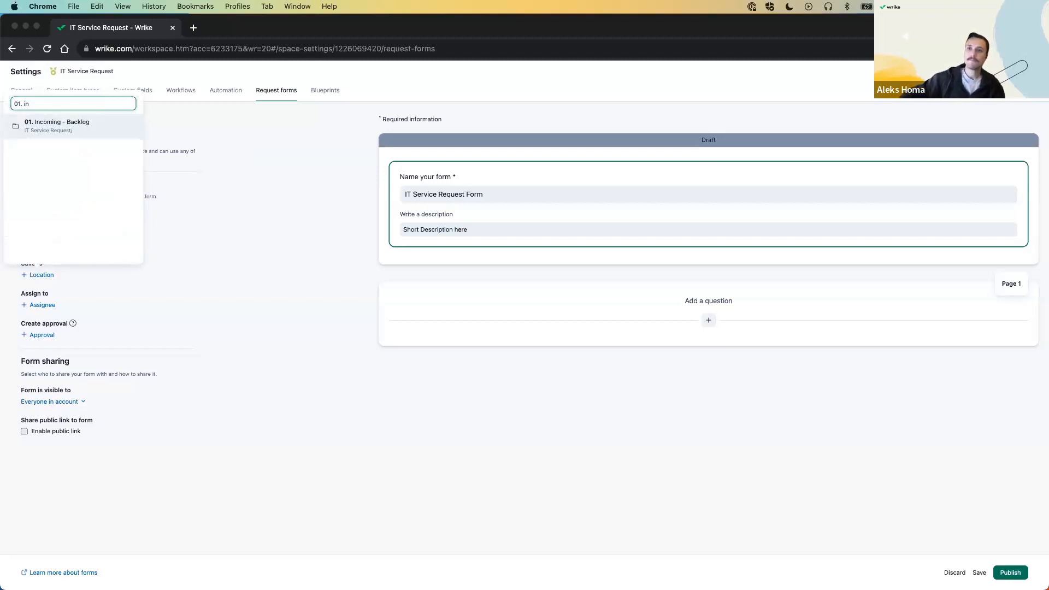
pyautogui.click(67, 127)
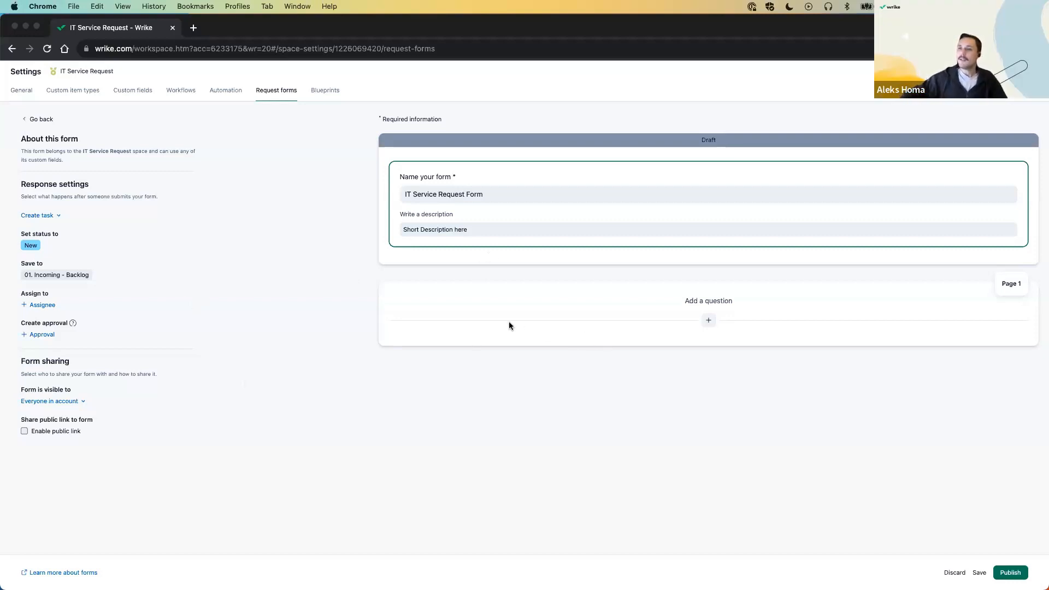
# - Review the options for who the form is visible to, keeping Everyone in account
pyautogui.click(83, 402)
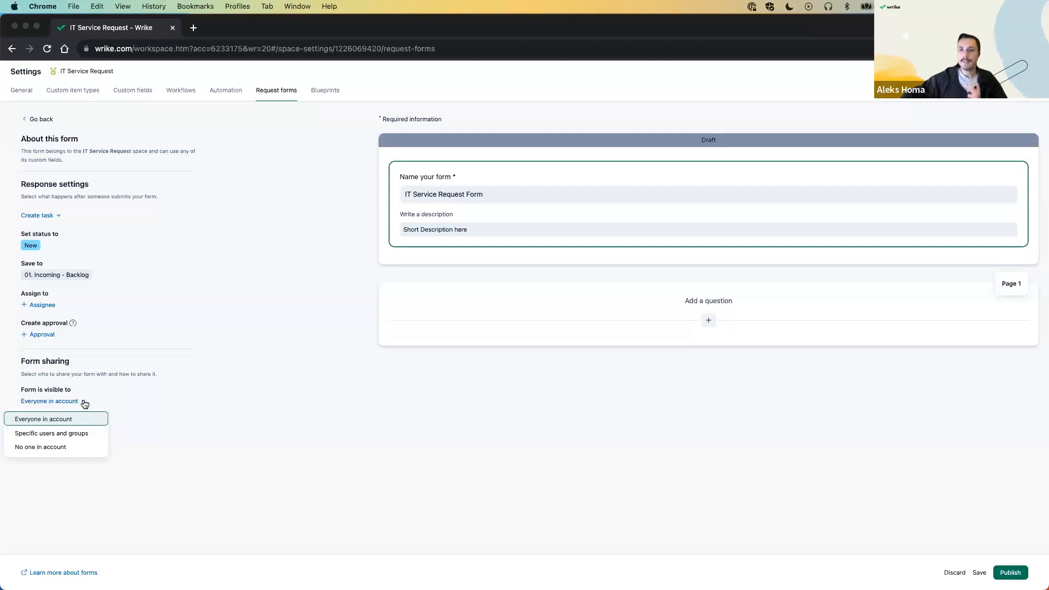
pyautogui.click(211, 419)
pyautogui.click(83, 402)
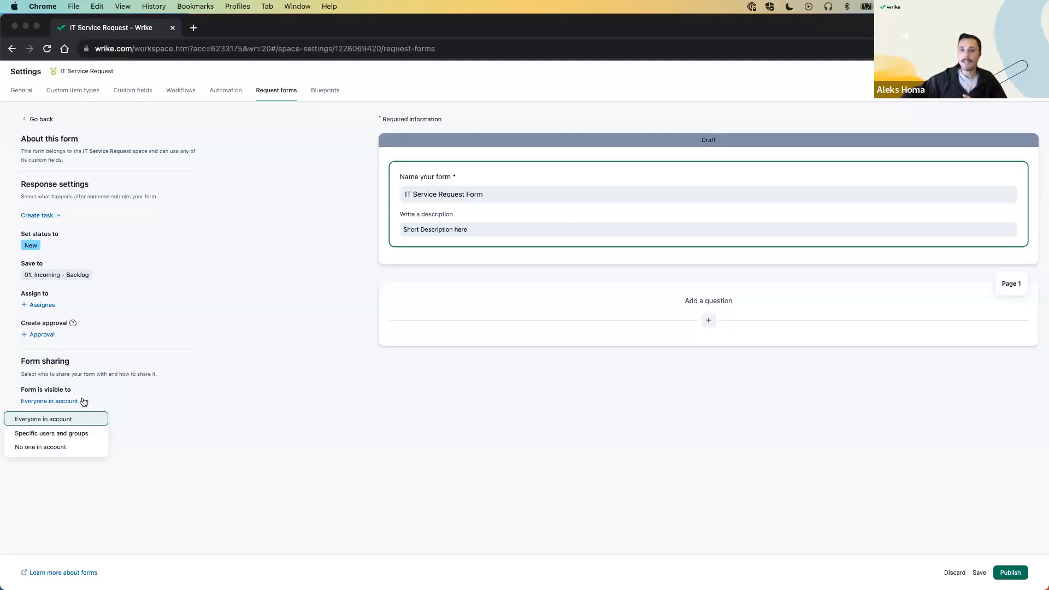
pyautogui.click(141, 417)
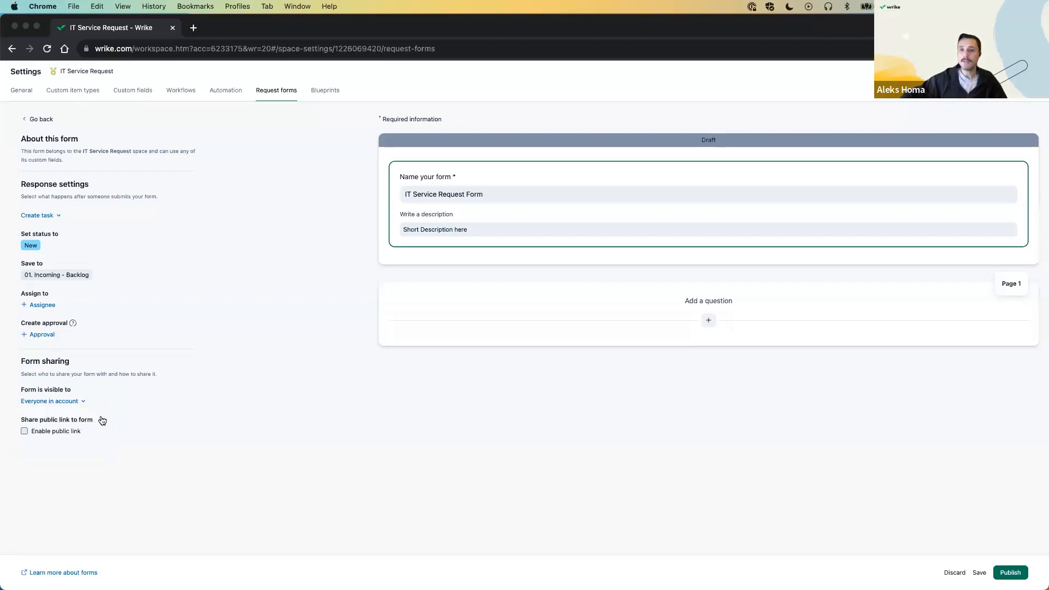
# - Try the public link without requiring respondent name and email or CAPTCHA, and disable the link again
pyautogui.click(48, 434)
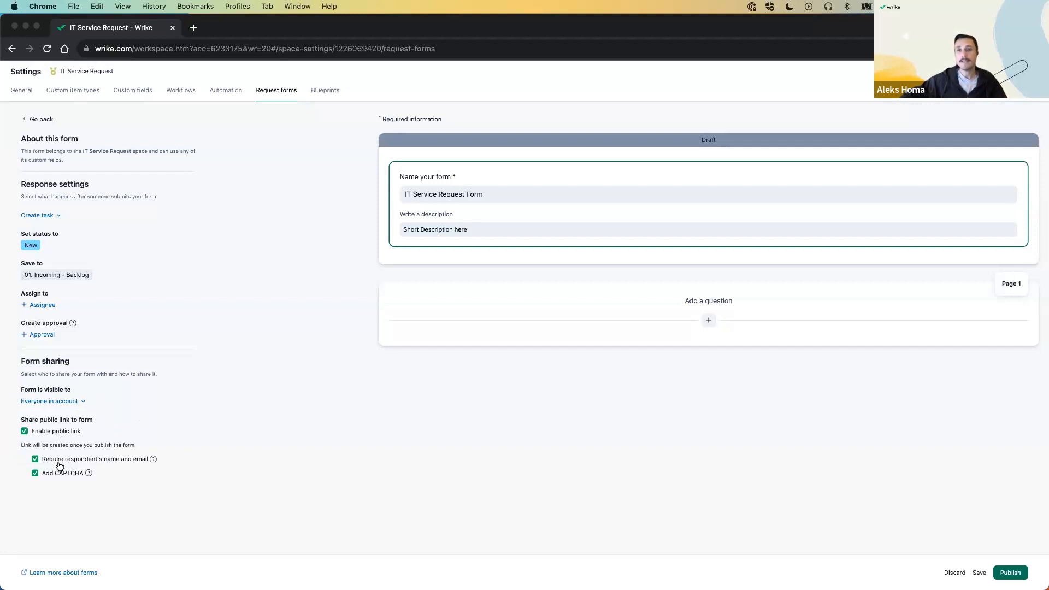
pyautogui.click(50, 462)
pyautogui.click(50, 473)
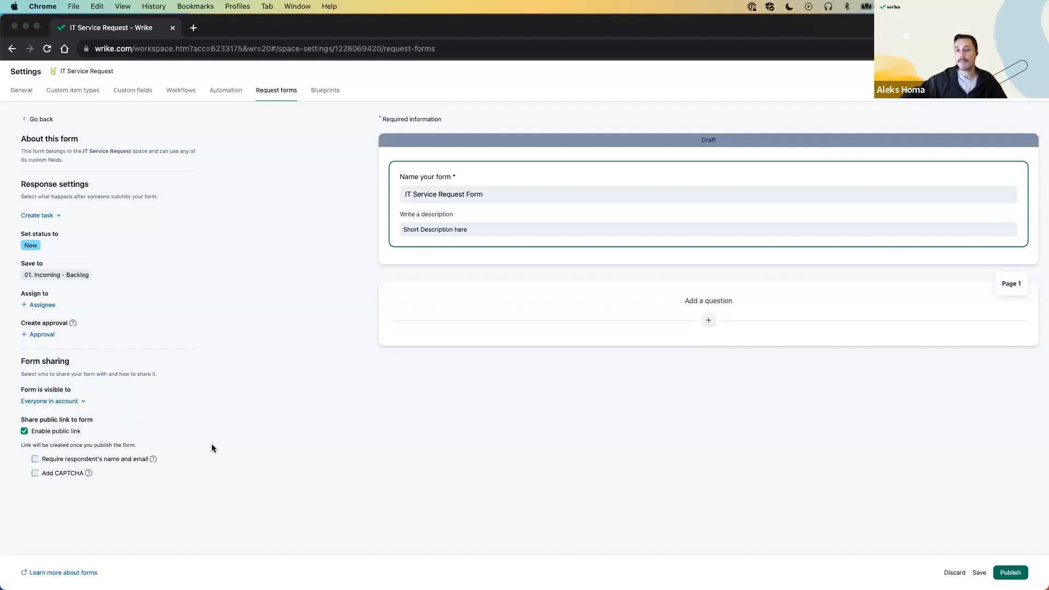
pyautogui.click(48, 432)
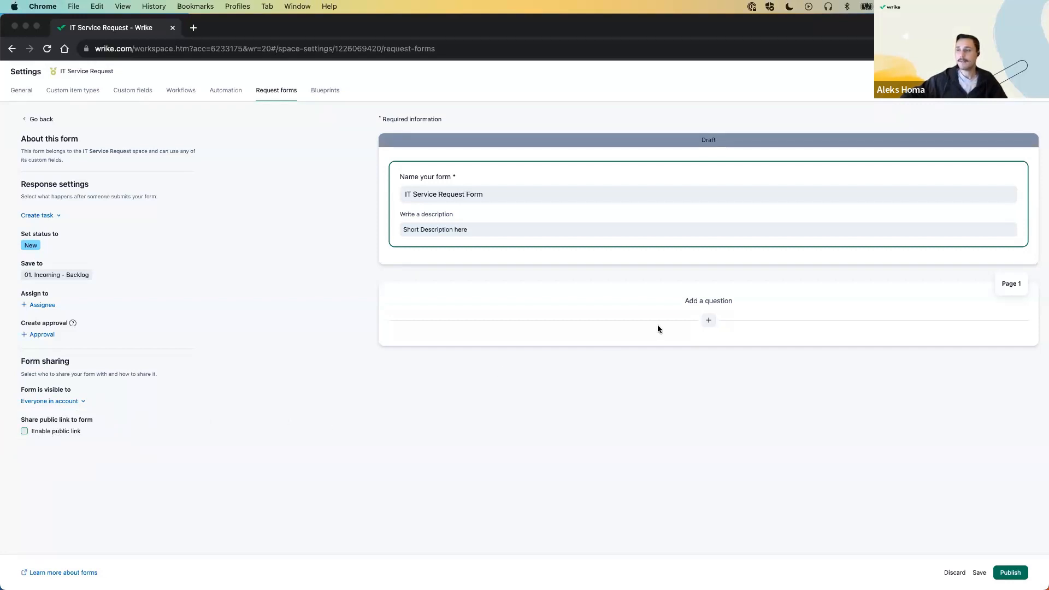
pyautogui.click(705, 320)
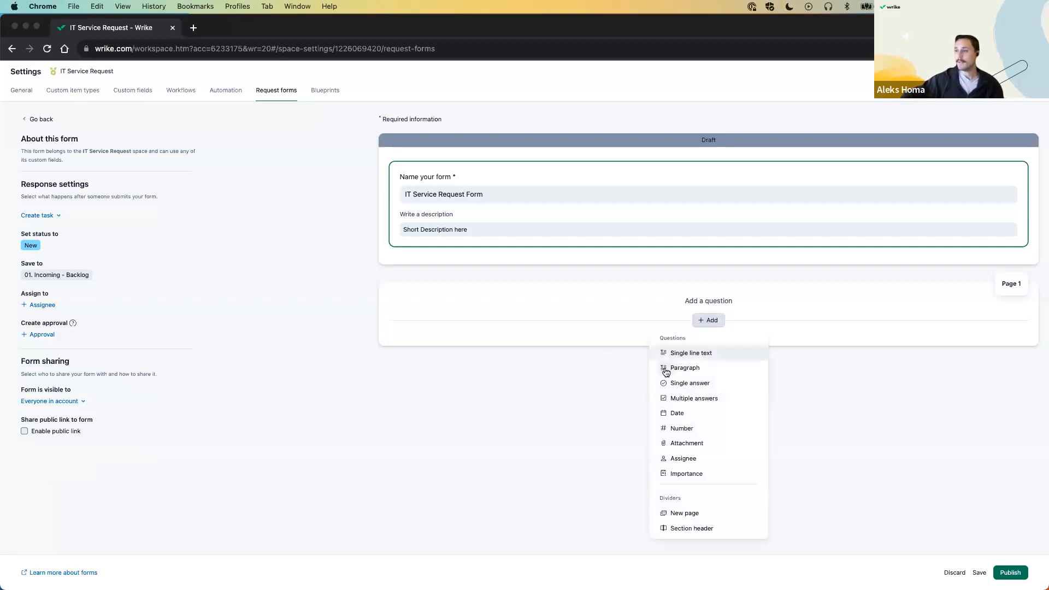
pyautogui.click(673, 355)
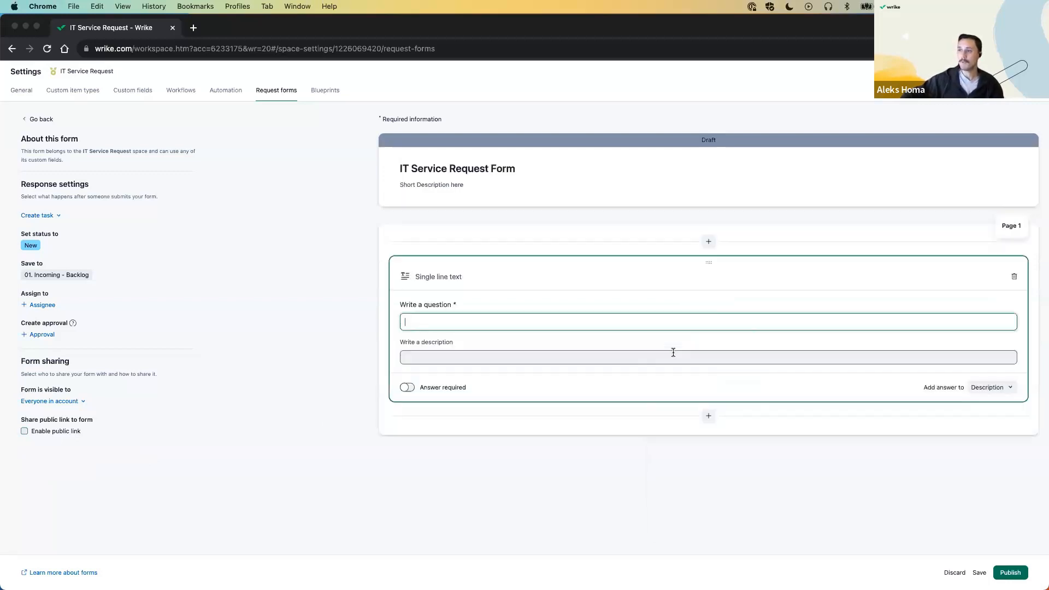
pyautogui.click(1014, 280)
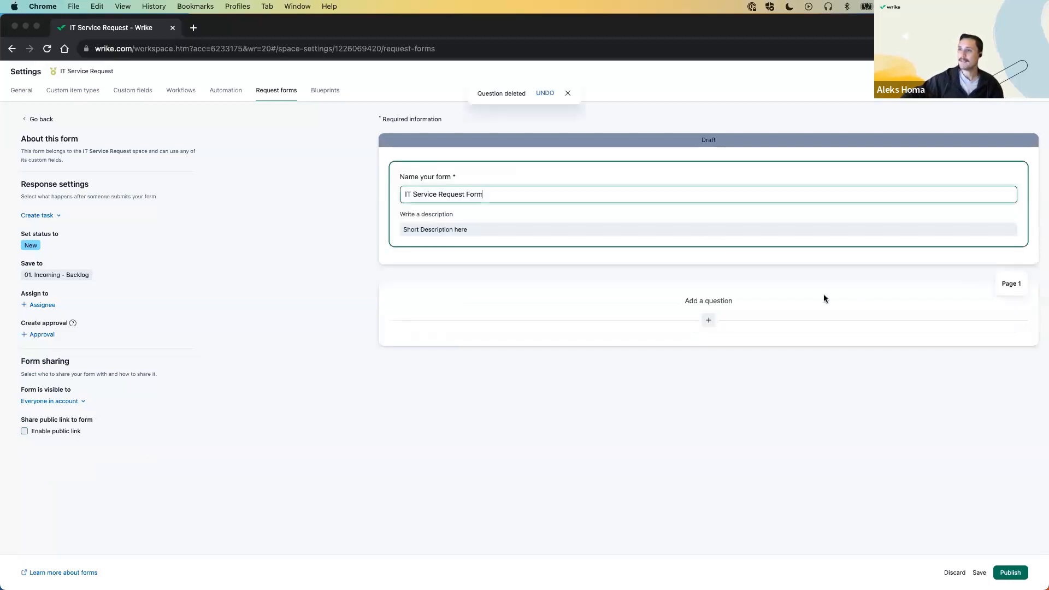
# - Add a single line text question "Your Name?" to page 1 and make its answer required
pyautogui.click(708, 320)
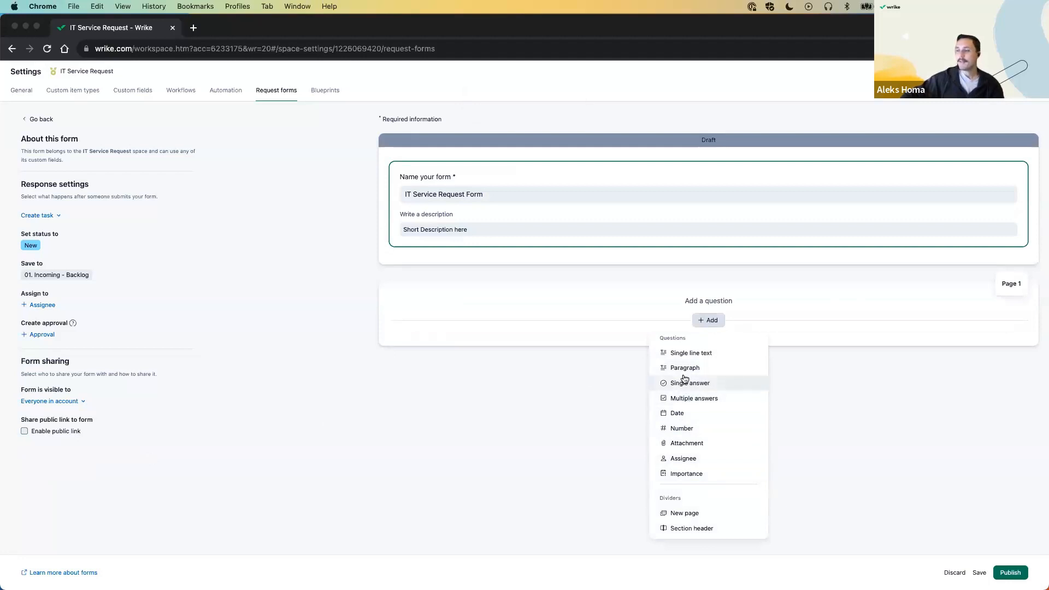
pyautogui.click(678, 353)
pyautogui.write('Y')
pyautogui.press('BackSpace')
pyautogui.write('Your Name?')
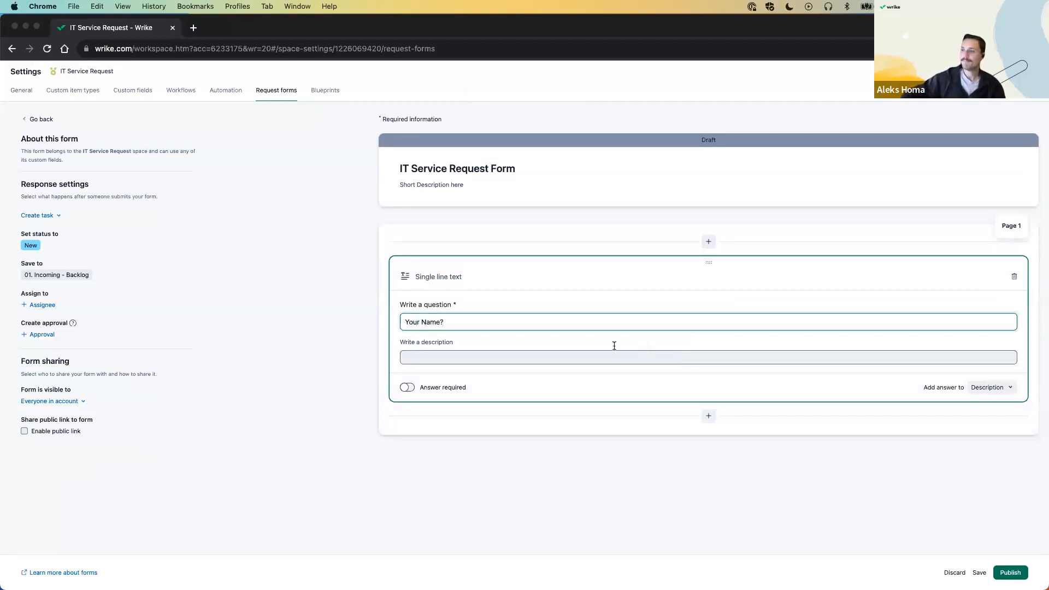
pyautogui.click(408, 388)
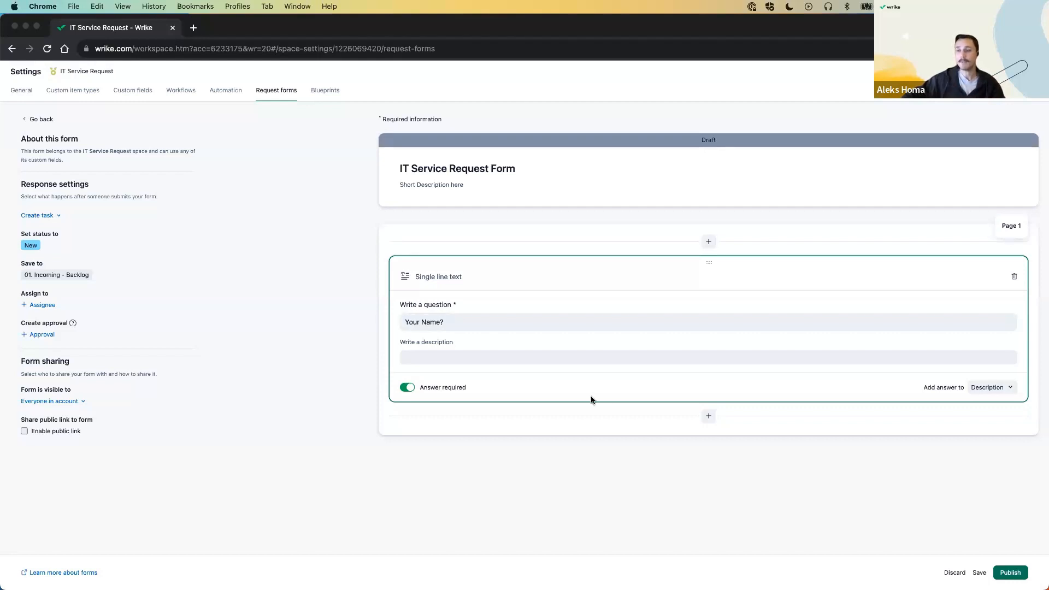
# - Add a required single line text question "Your Location" and send its answer to the Region custom field as well as the description
pyautogui.click(710, 419)
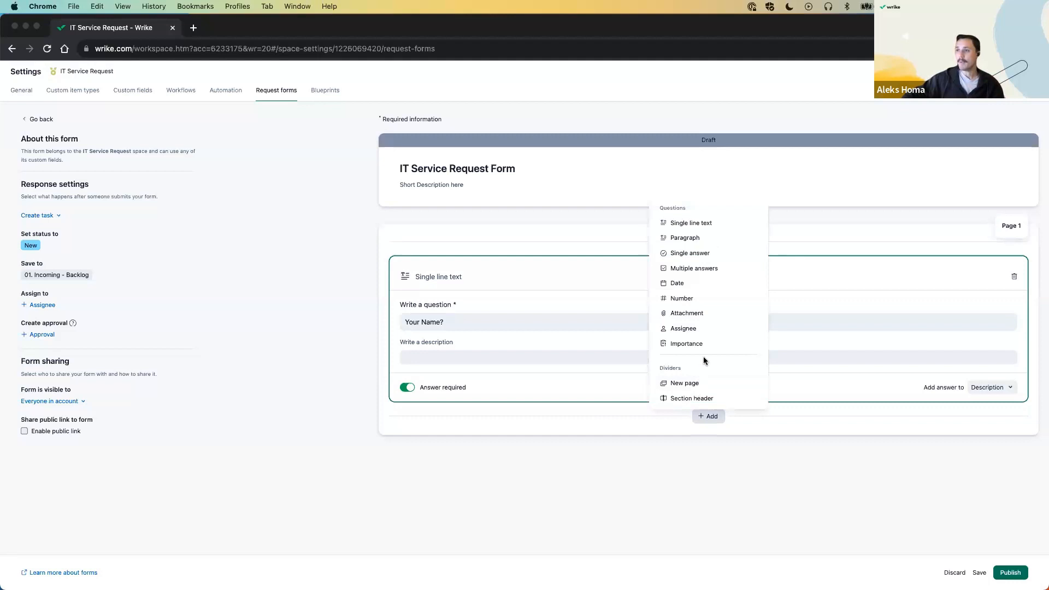
pyautogui.click(684, 224)
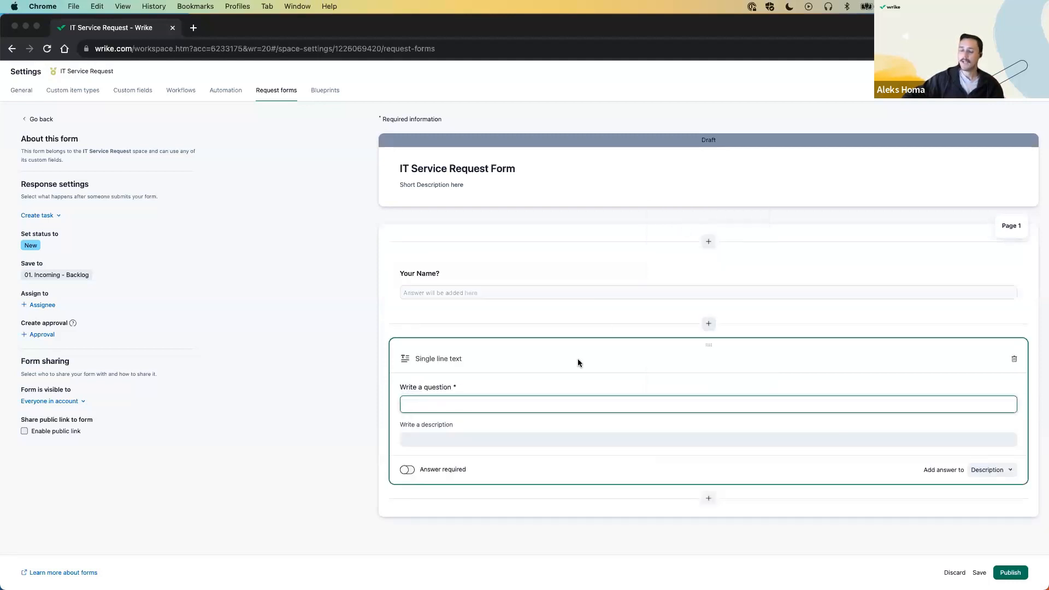
pyautogui.write('Your Location')
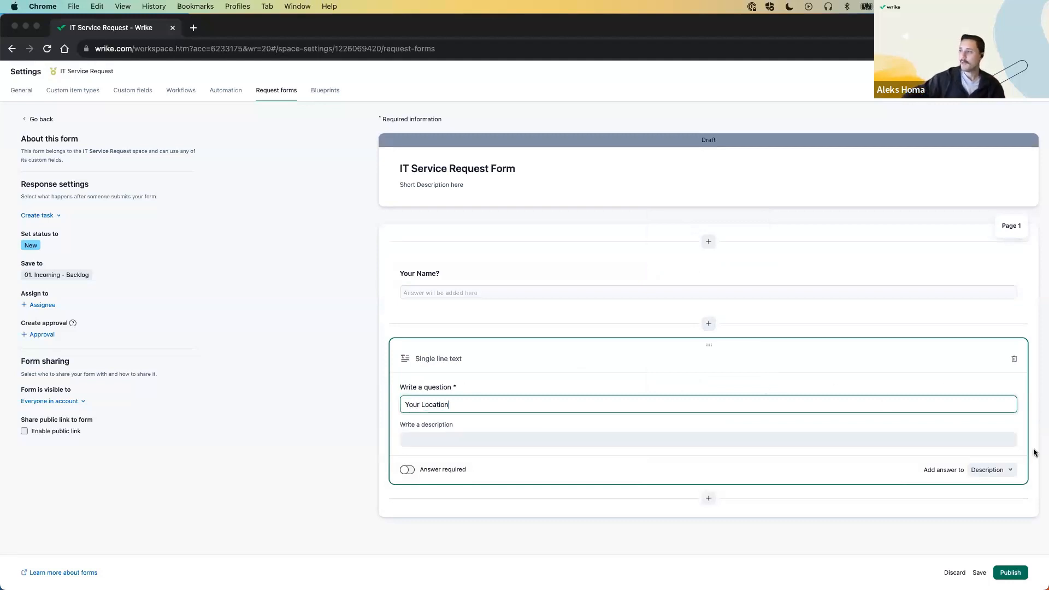
pyautogui.click(999, 470)
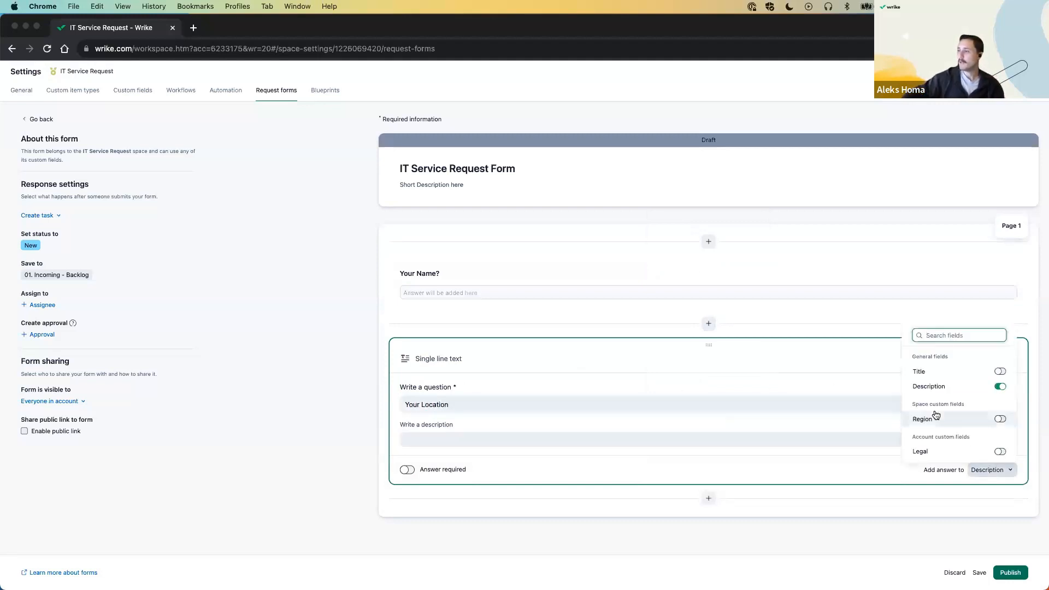
pyautogui.click(996, 419)
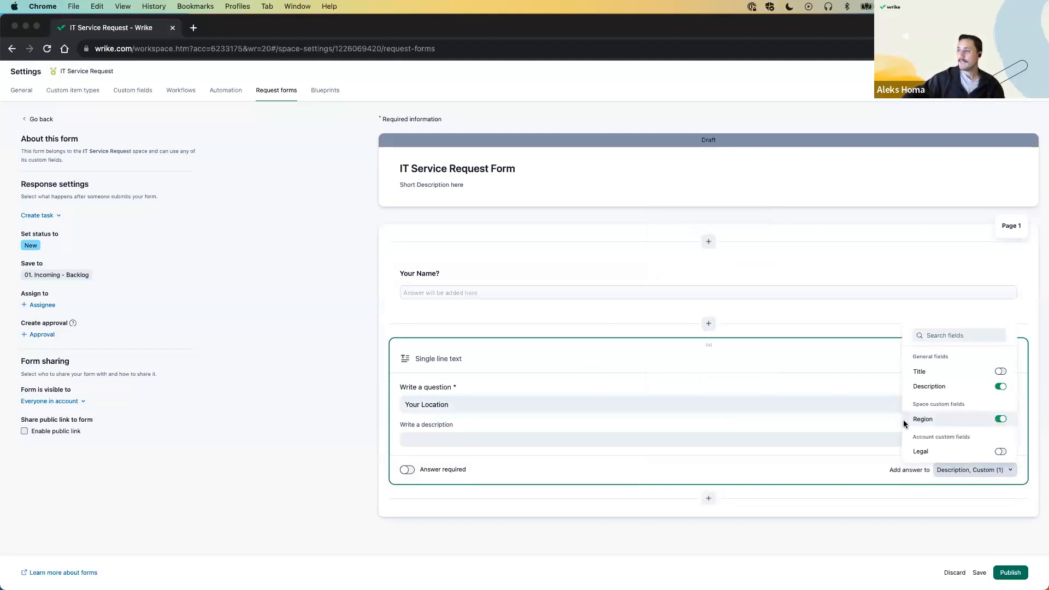
pyautogui.click(468, 404)
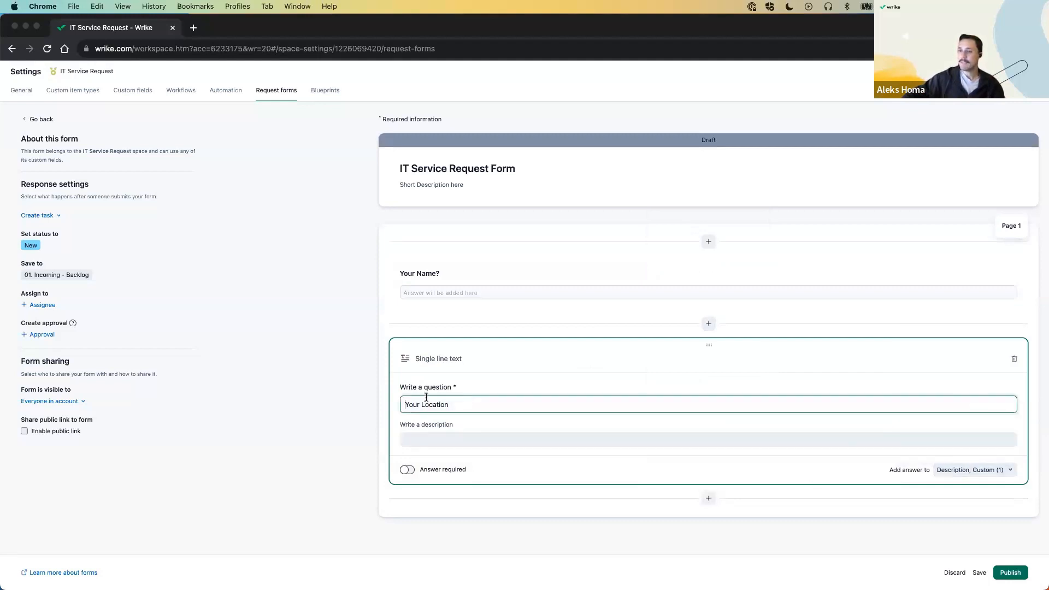
pyautogui.click(432, 431)
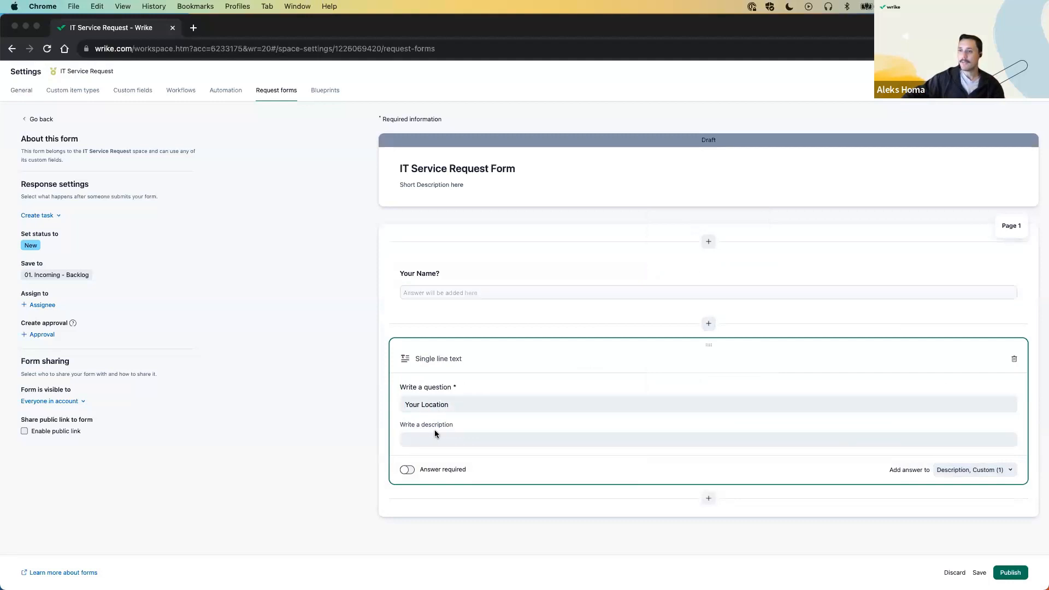
pyautogui.click(410, 473)
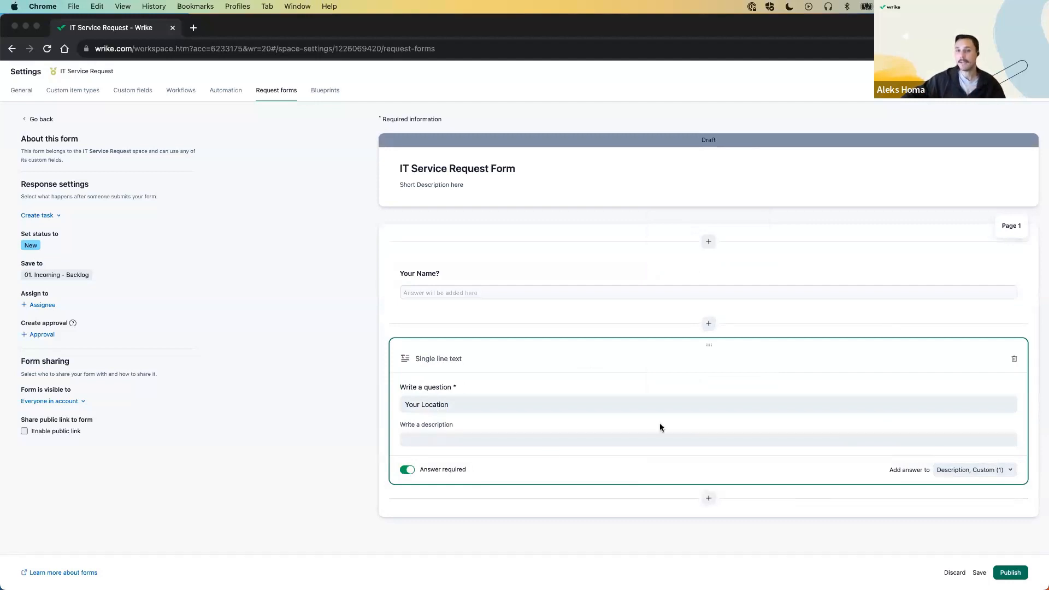
# - Try a single answer question below "Your Location" with its answer added to the description, and delete the question again
pyautogui.click(707, 500)
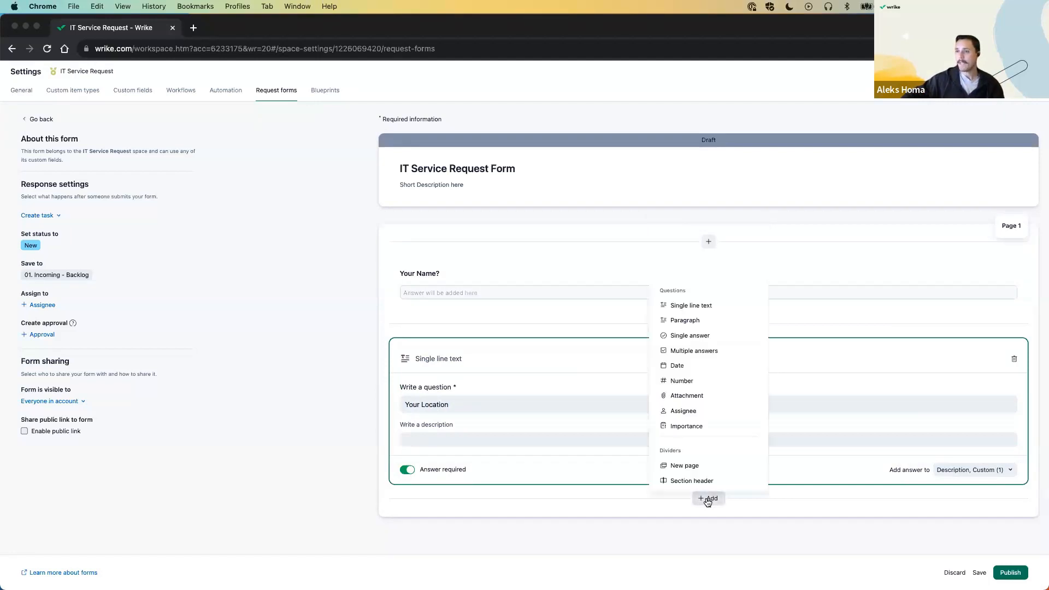
pyautogui.click(682, 336)
pyautogui.scroll(-2, 889, 459)
pyautogui.click(991, 489)
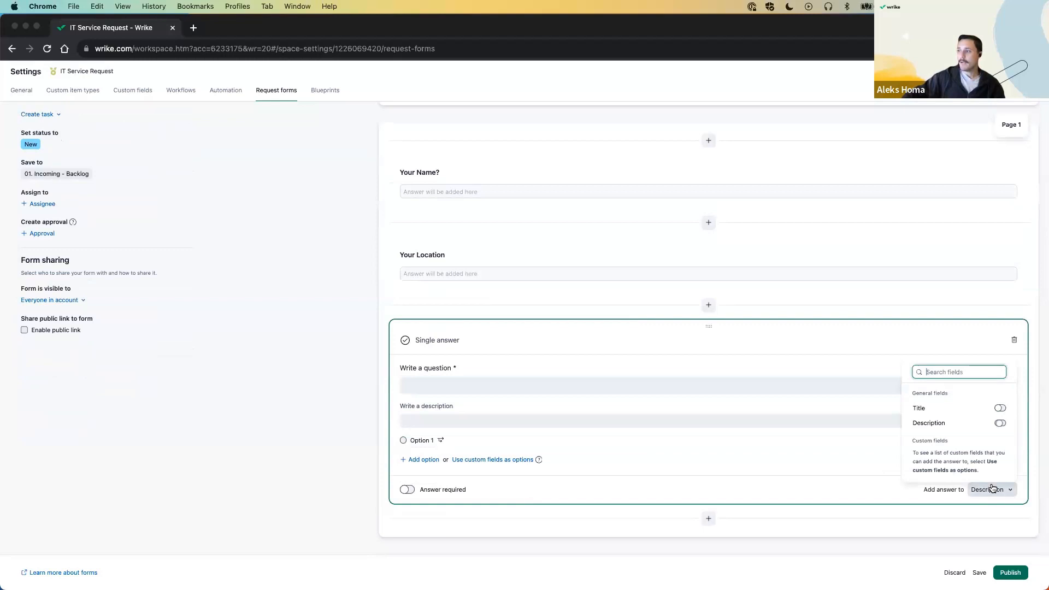
pyautogui.click(1000, 423)
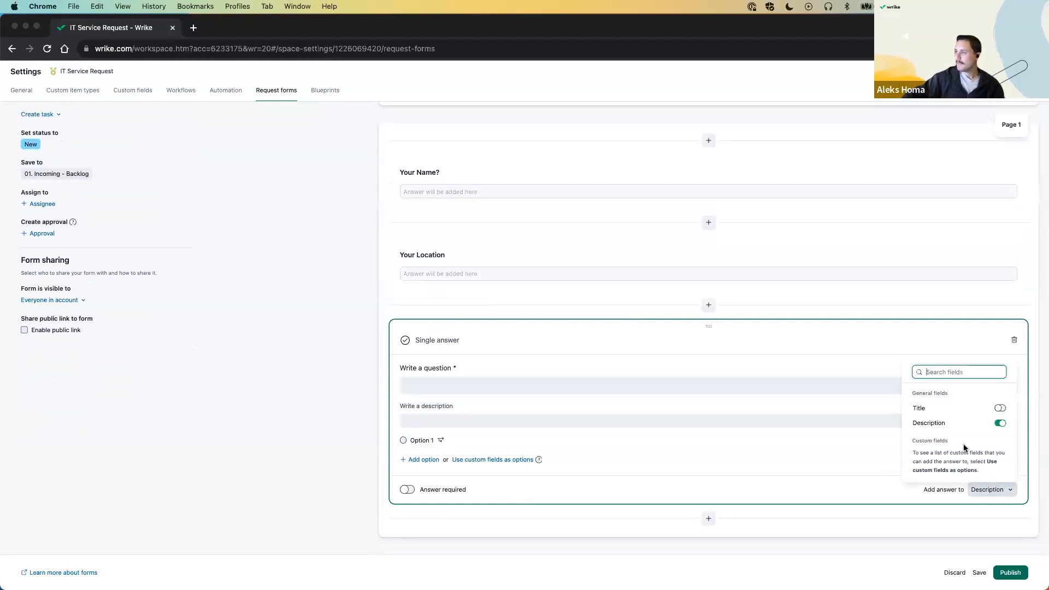
pyautogui.click(834, 471)
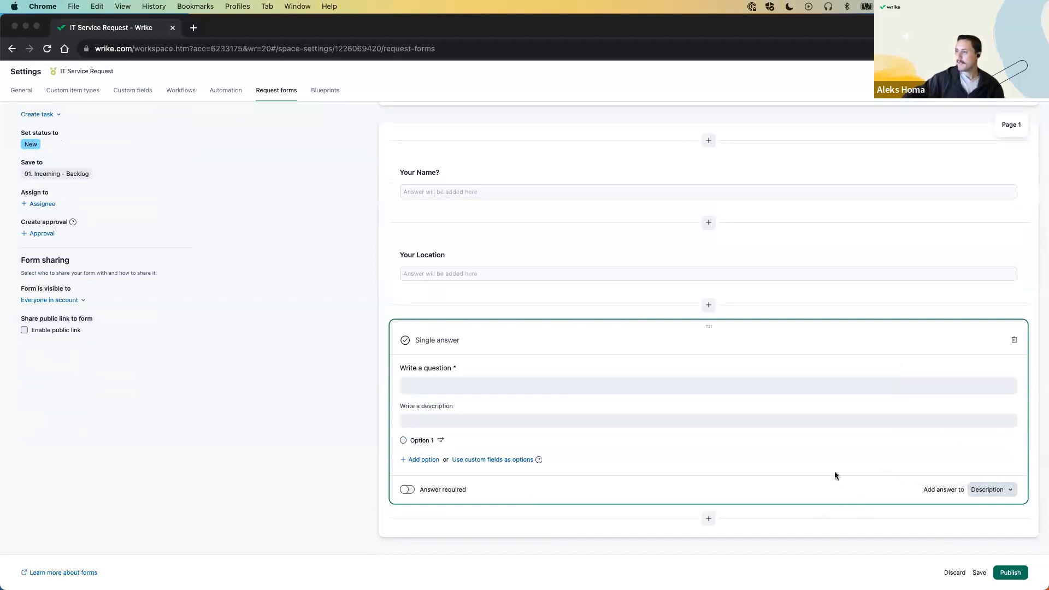
pyautogui.click(988, 492)
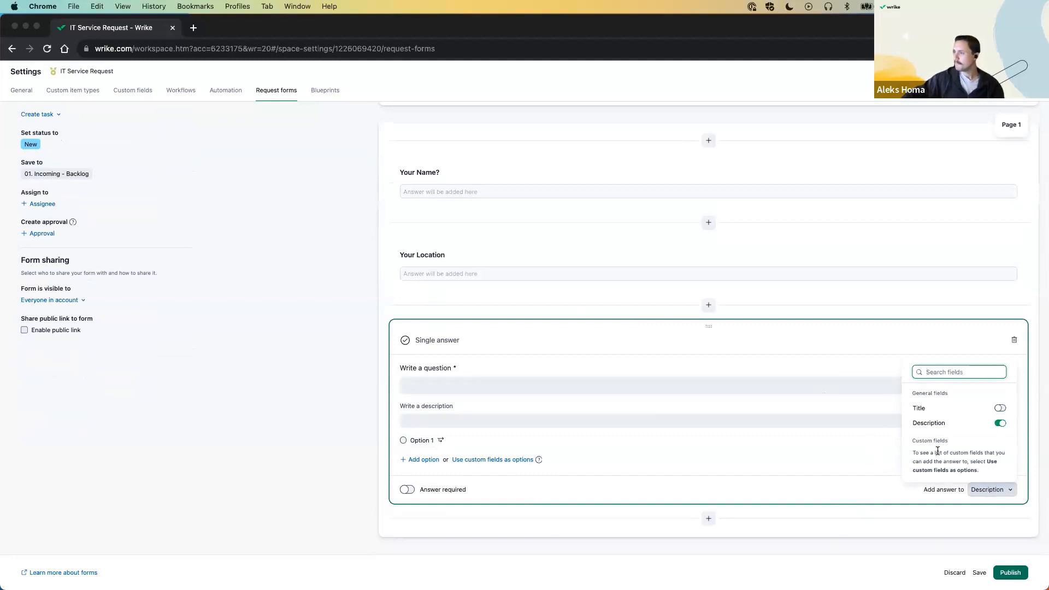
pyautogui.click(771, 466)
pyautogui.click(708, 517)
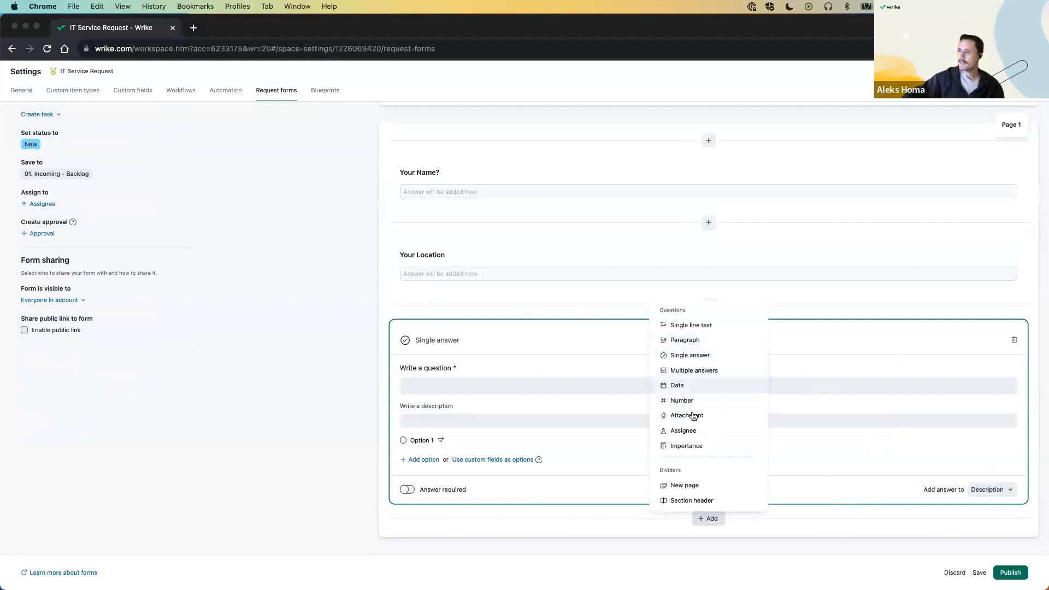
pyautogui.click(348, 381)
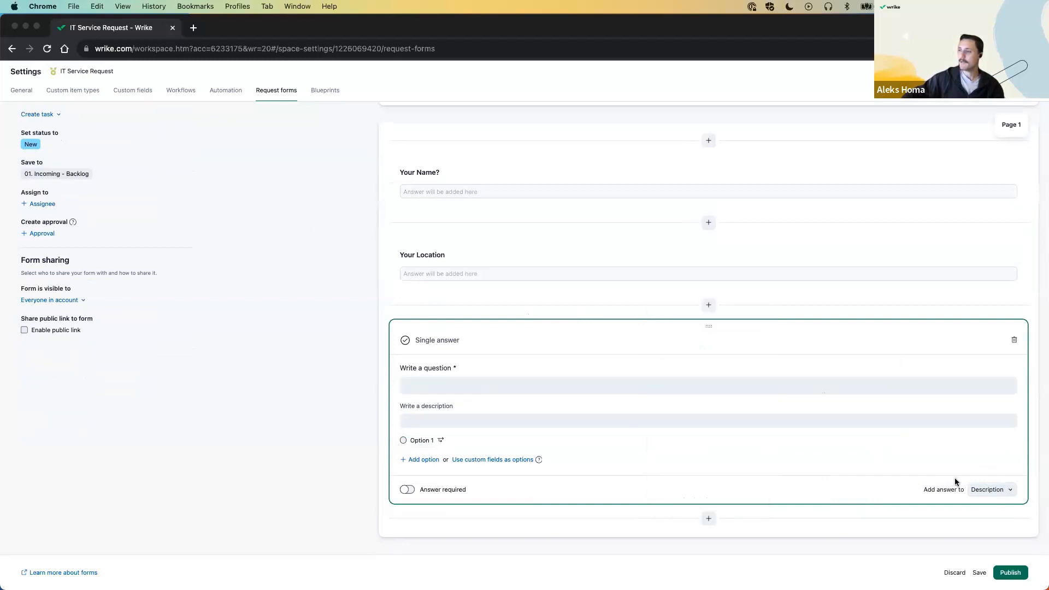
pyautogui.click(1013, 343)
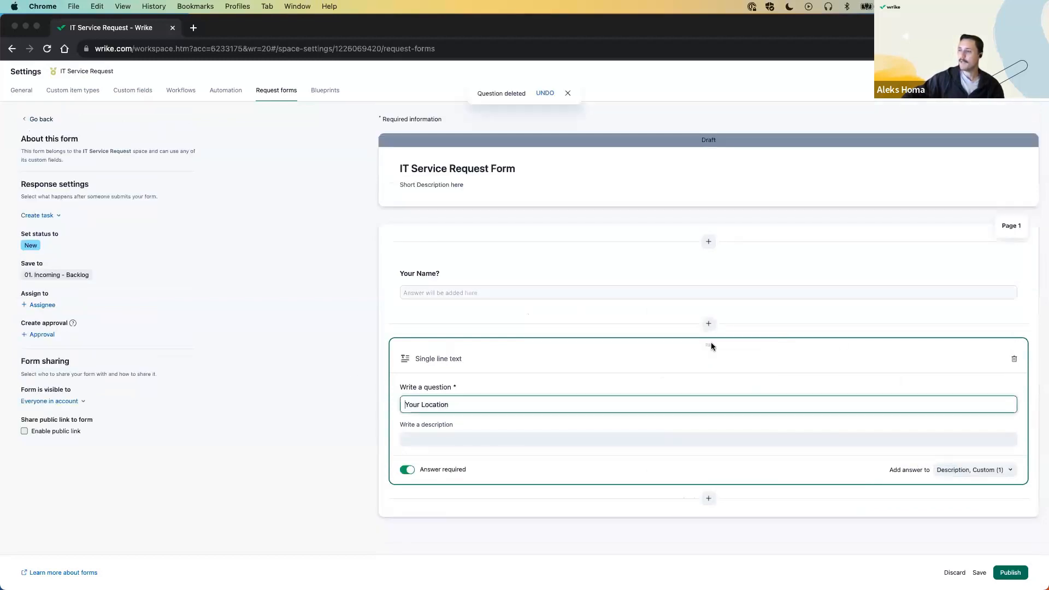
# - Duplicate the form's browser tab, and in the original tab review which fields receive the "Your Location" answer
pyautogui.rightClick(129, 25)
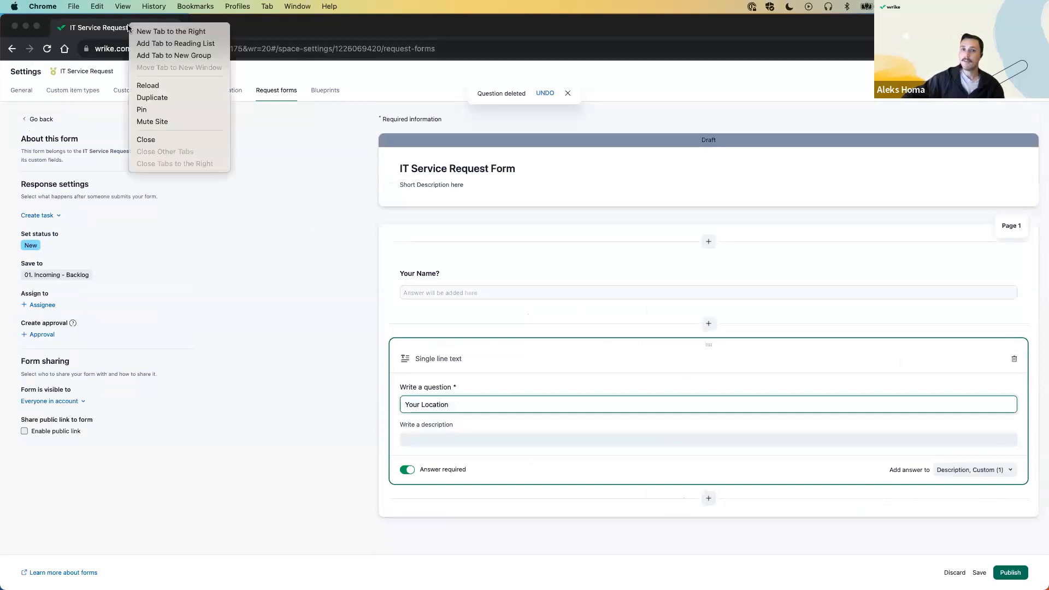
pyautogui.click(155, 97)
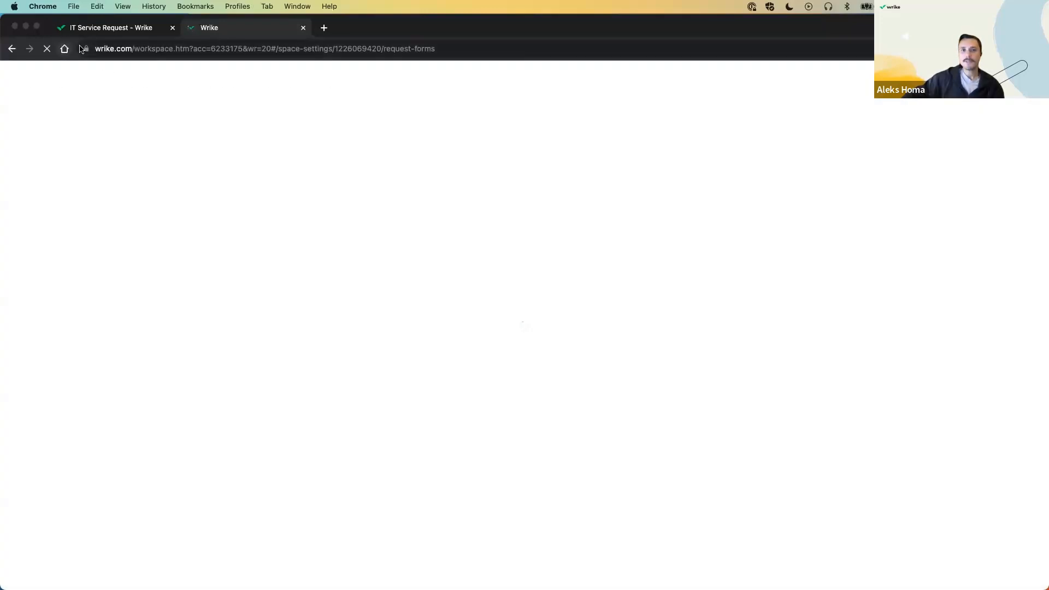
pyautogui.click(133, 26)
pyautogui.click(974, 468)
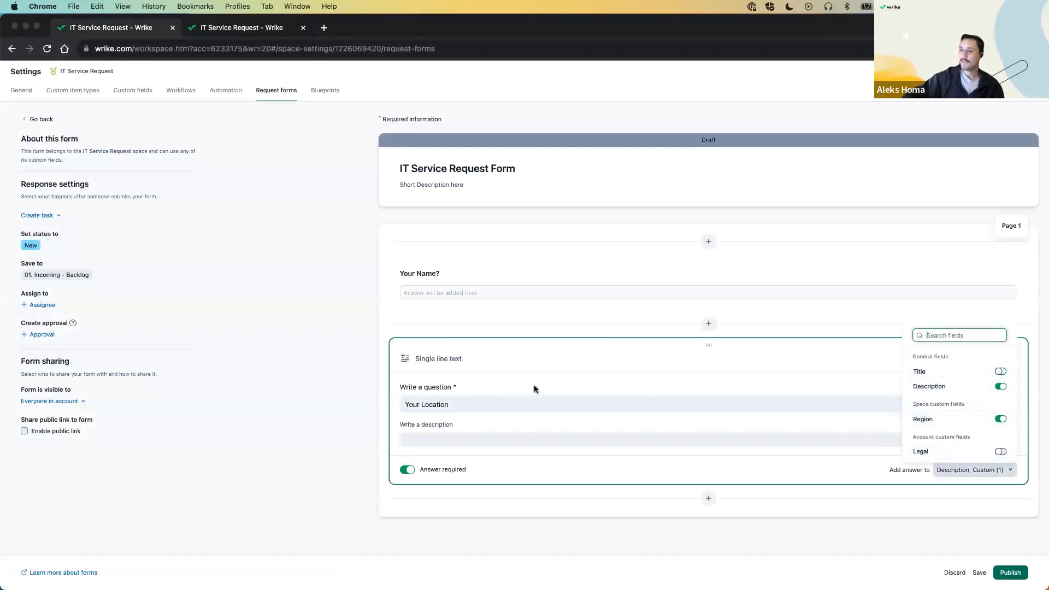
pyautogui.click(587, 364)
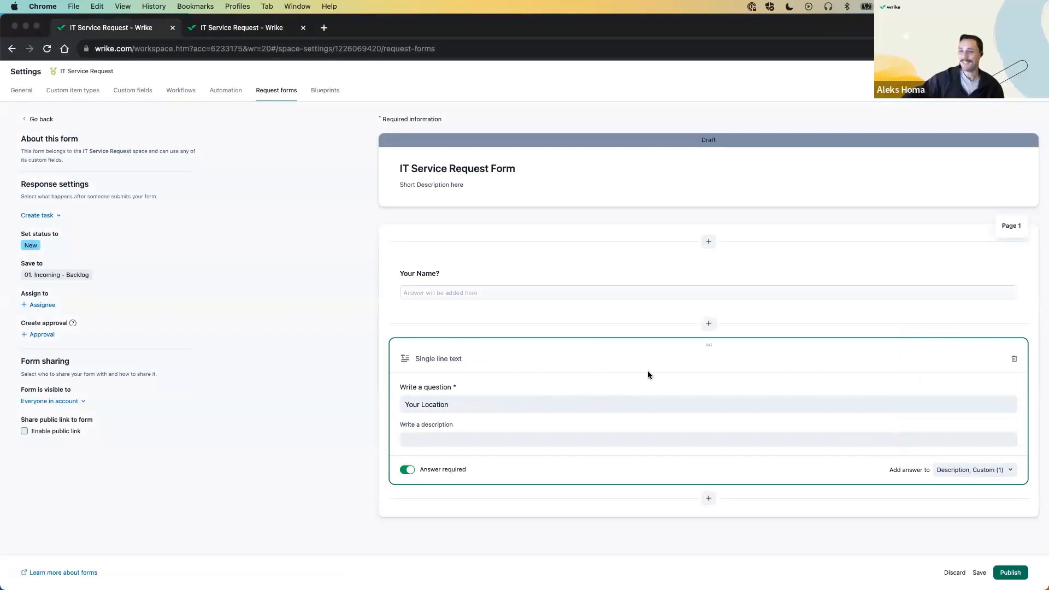
pyautogui.click(996, 476)
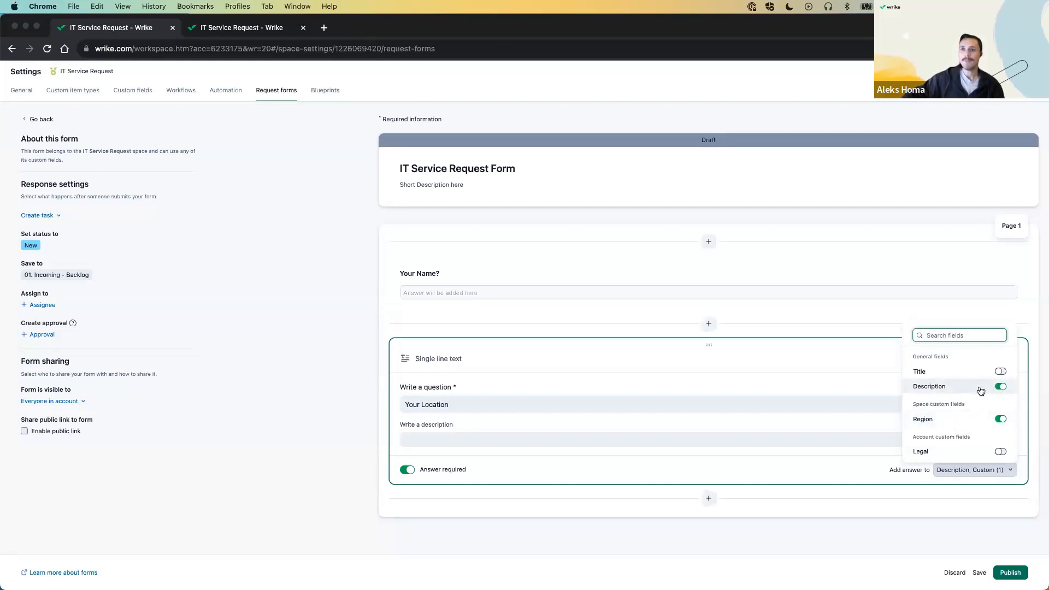
pyautogui.click(338, 337)
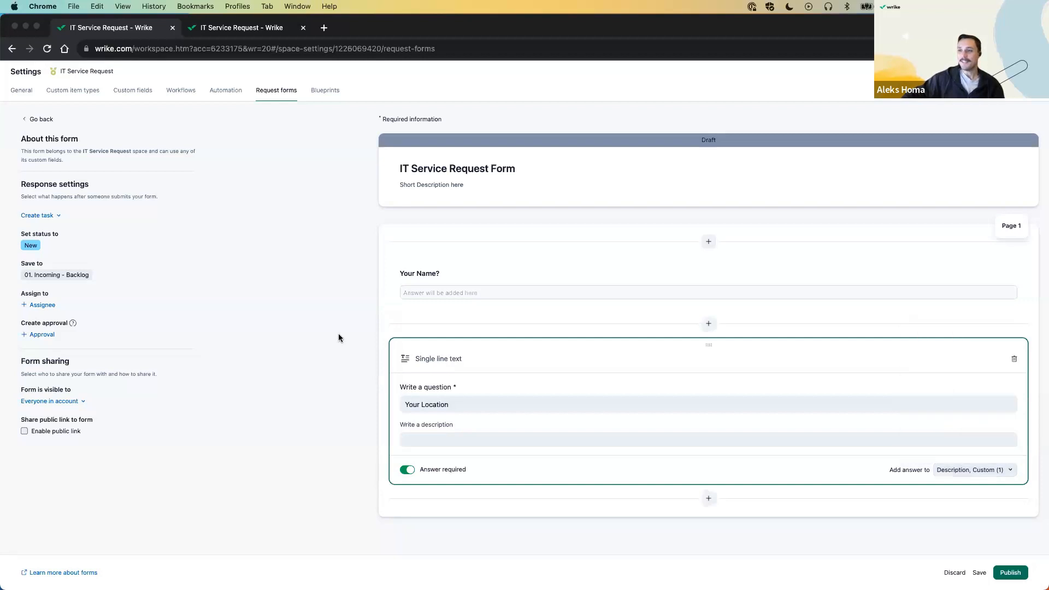
# - Show the space's custom fields in the duplicated tab, and open the 01. Incoming - Backlog folder in a further duplicate tab
pyautogui.click(252, 31)
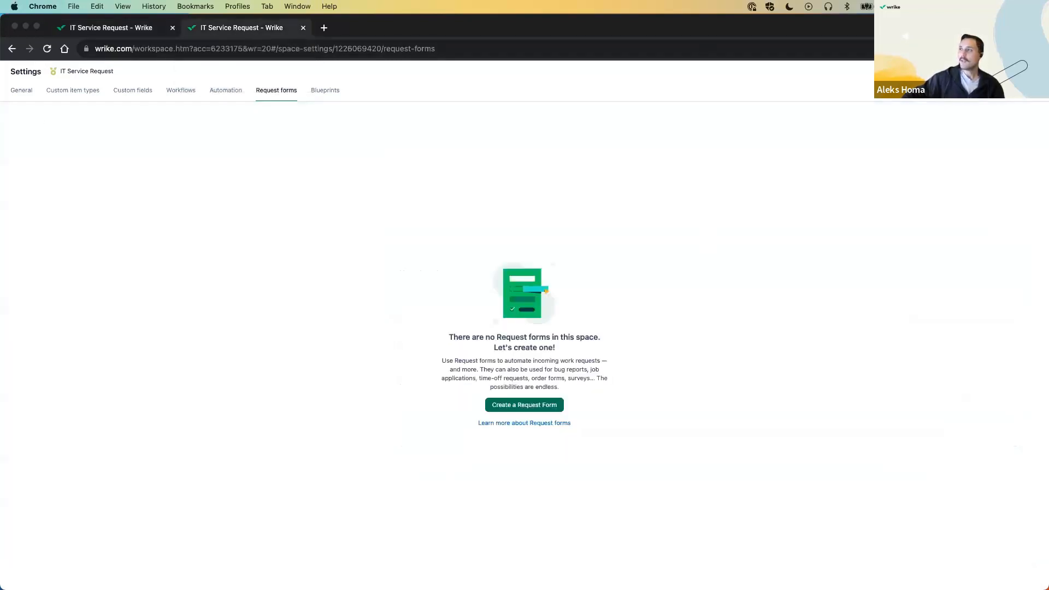
pyautogui.click(145, 93)
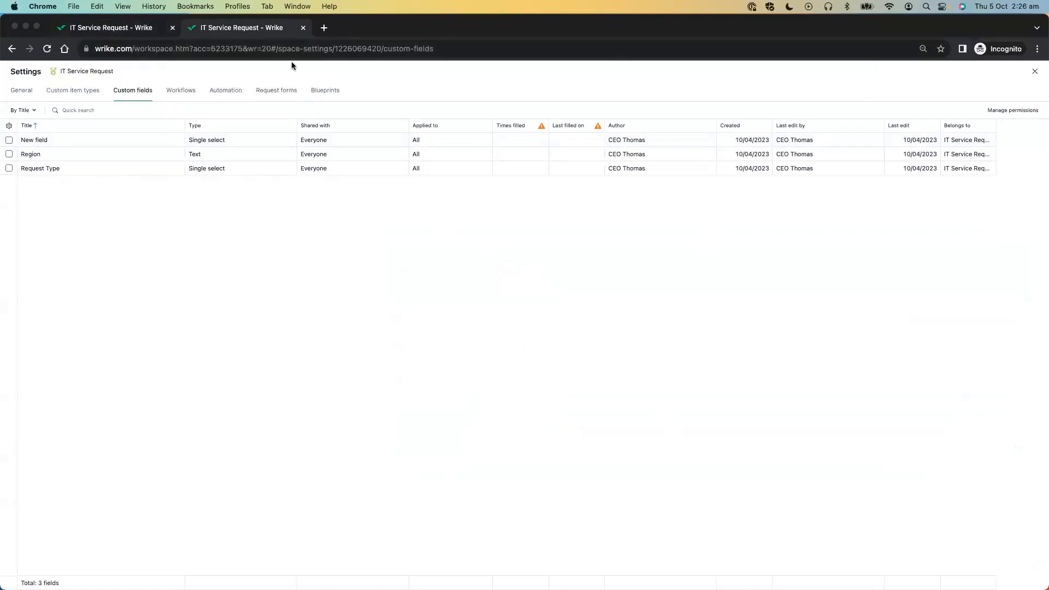
pyautogui.rightClick(285, 31)
pyautogui.click(323, 103)
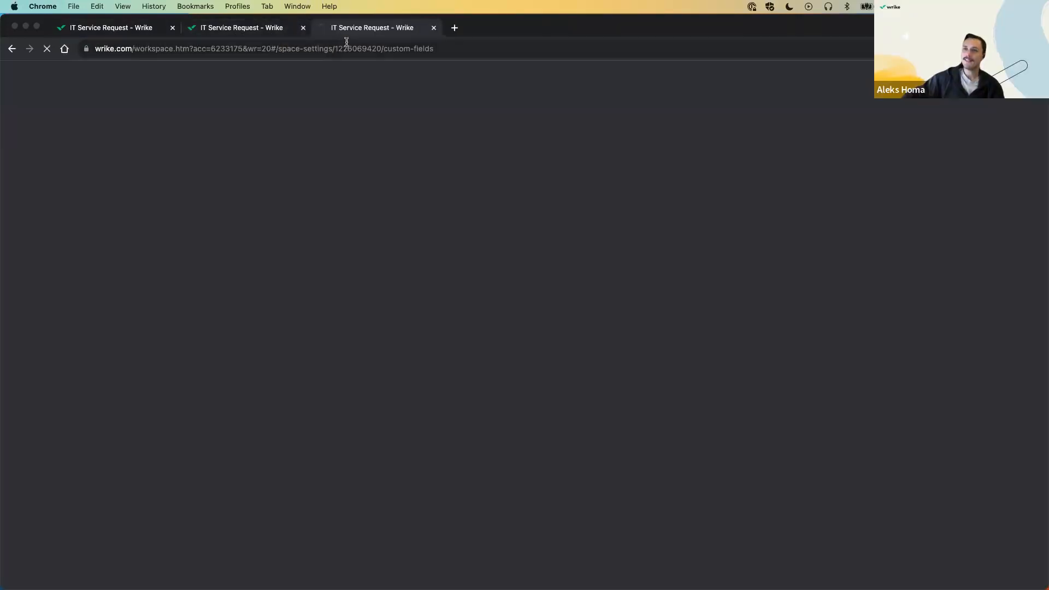
pyautogui.click(356, 48)
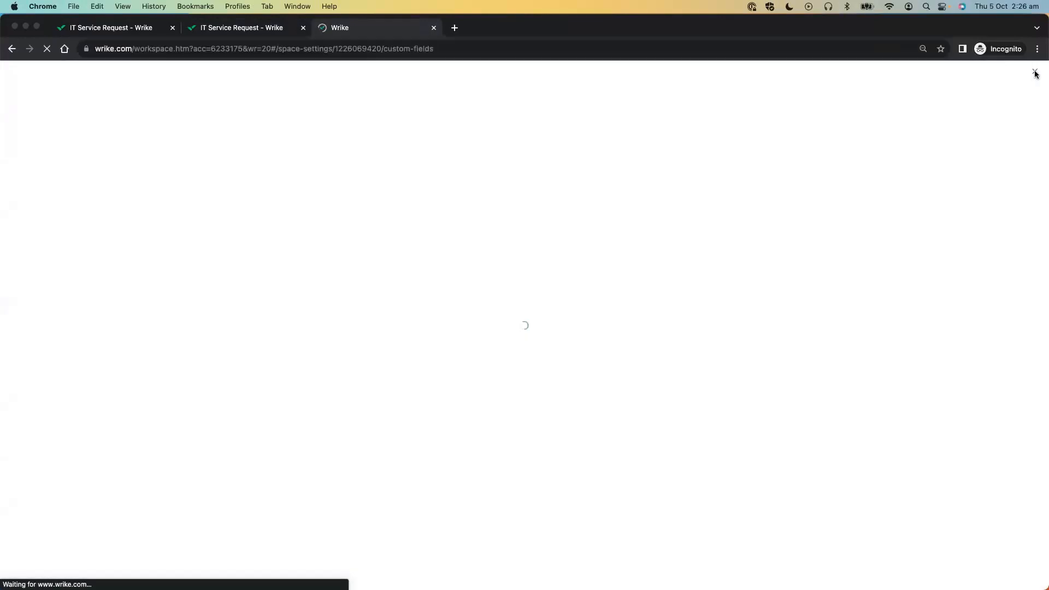
pyautogui.click(1034, 73)
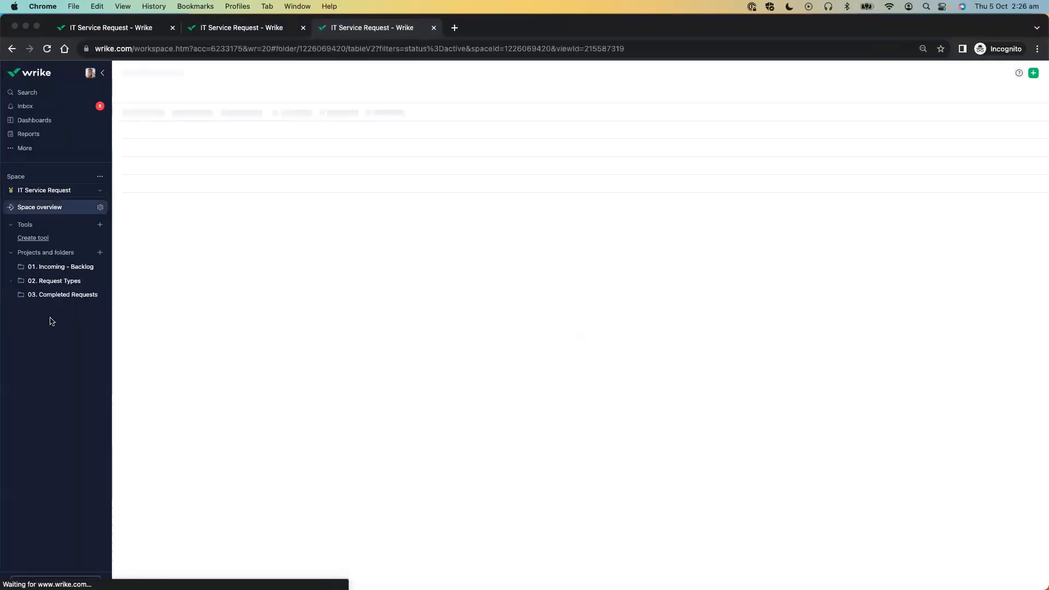
pyautogui.click(51, 267)
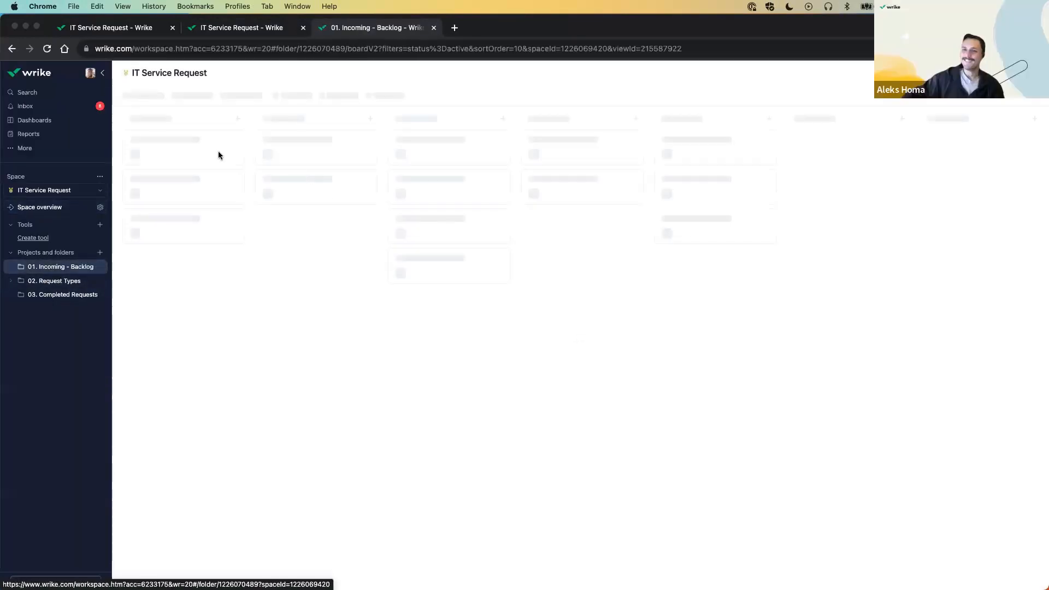
# - Add a task named "New Task" with New status to the 01. Incoming - Backlog board
pyautogui.click(166, 153)
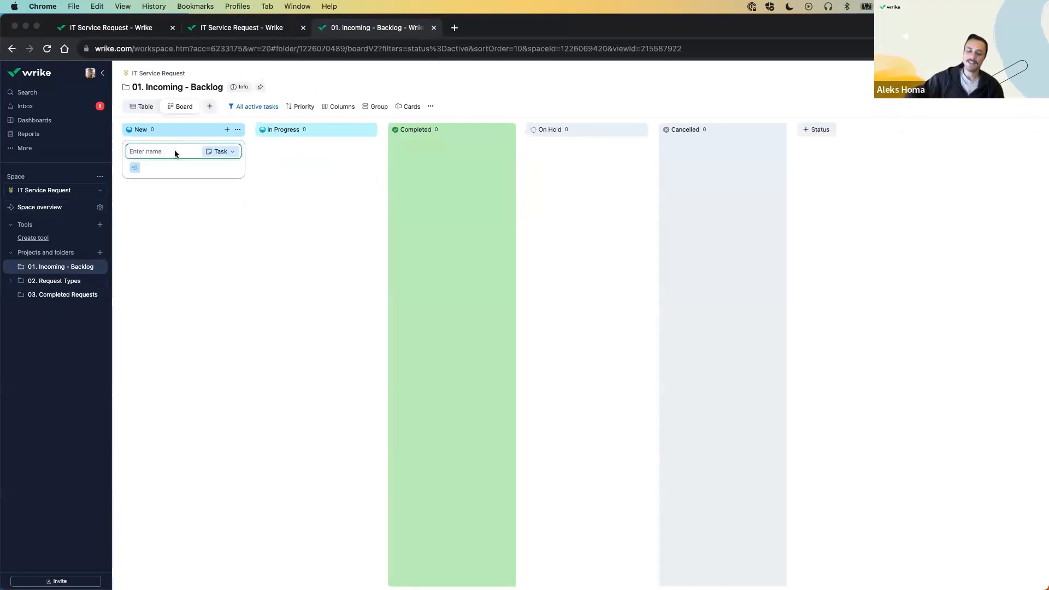
pyautogui.write('New Task')
pyautogui.press('Return')
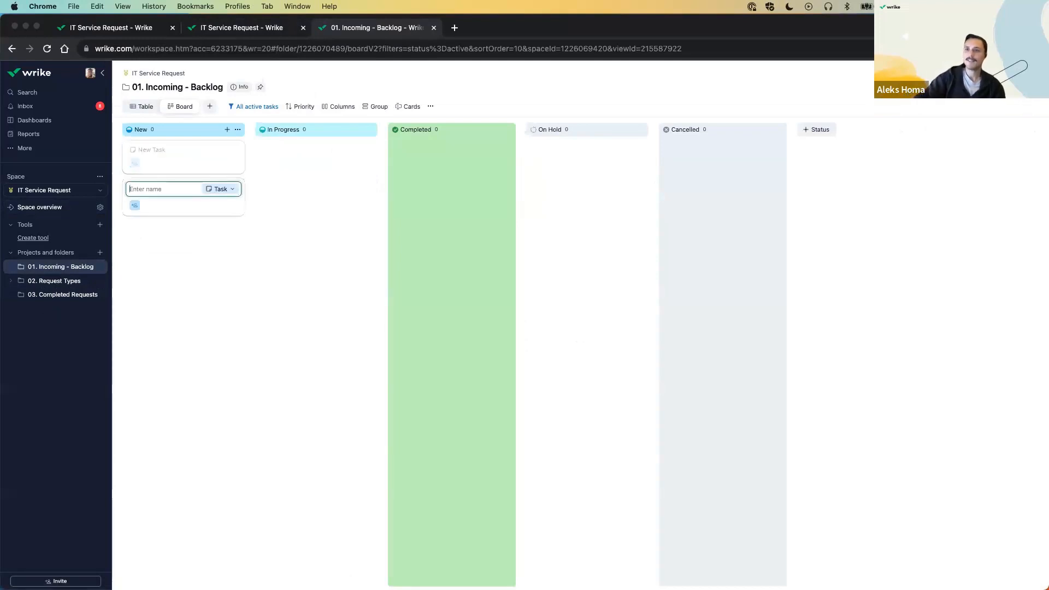
# - Set the Request Type of "New Task" to Hardware and its New field to 2, and close the task
pyautogui.click(166, 153)
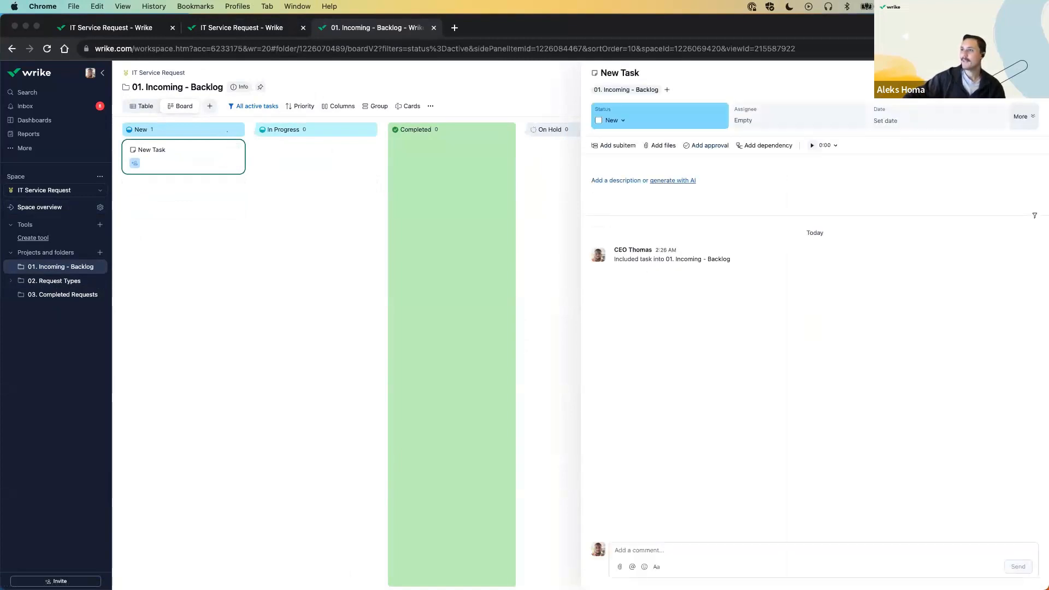
pyautogui.click(1023, 116)
pyautogui.click(710, 267)
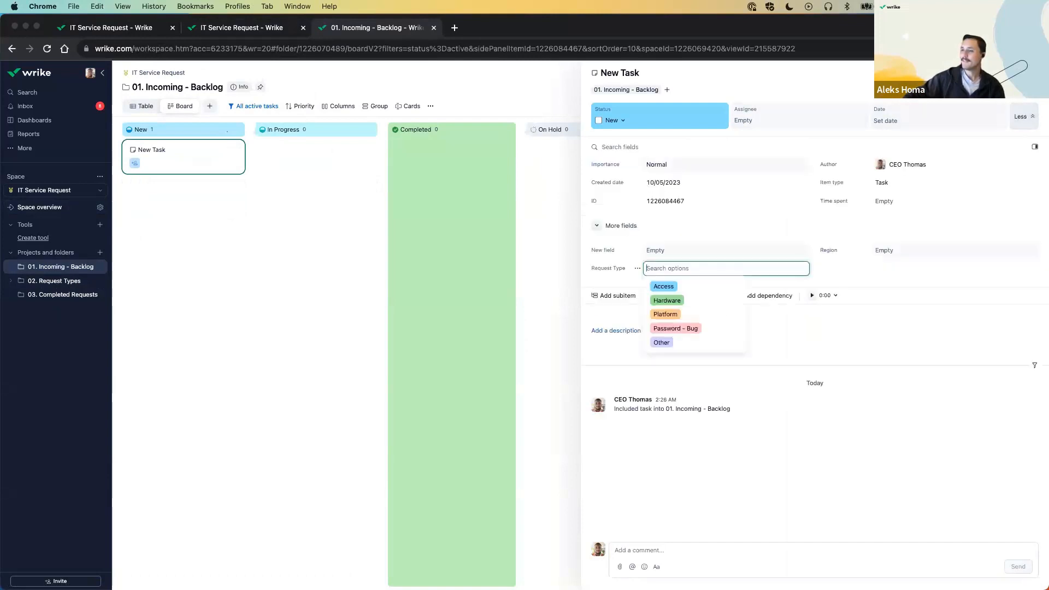
pyautogui.click(664, 298)
pyautogui.click(955, 250)
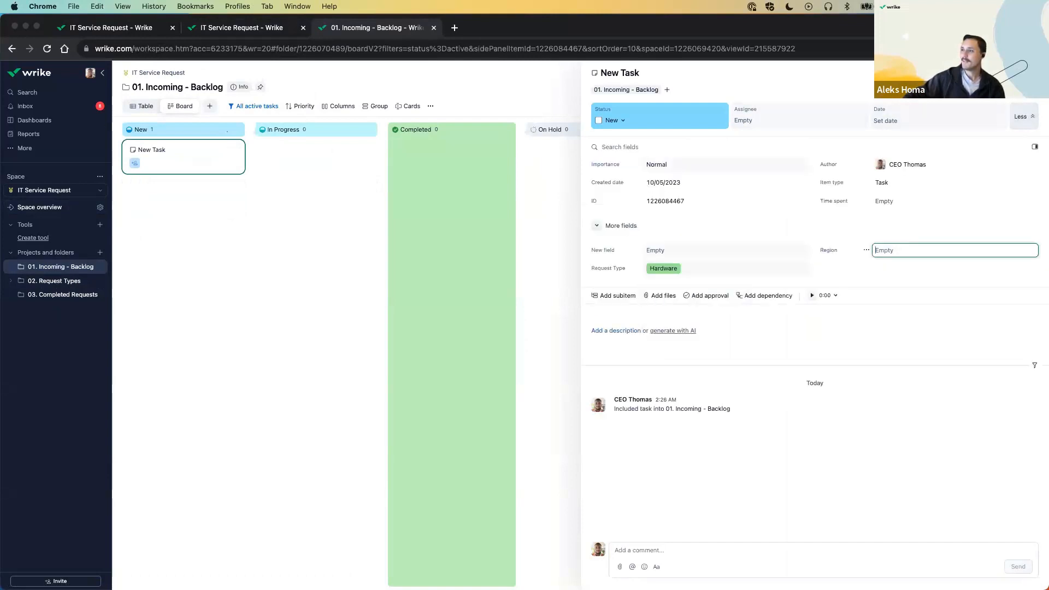
pyautogui.click(725, 250)
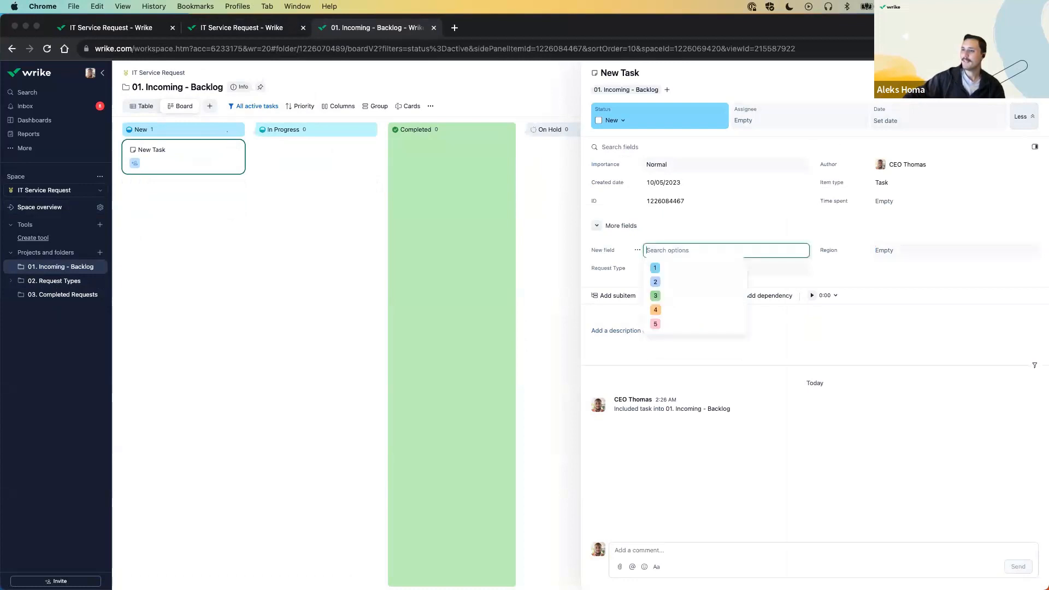
pyautogui.click(656, 282)
pyautogui.click(317, 257)
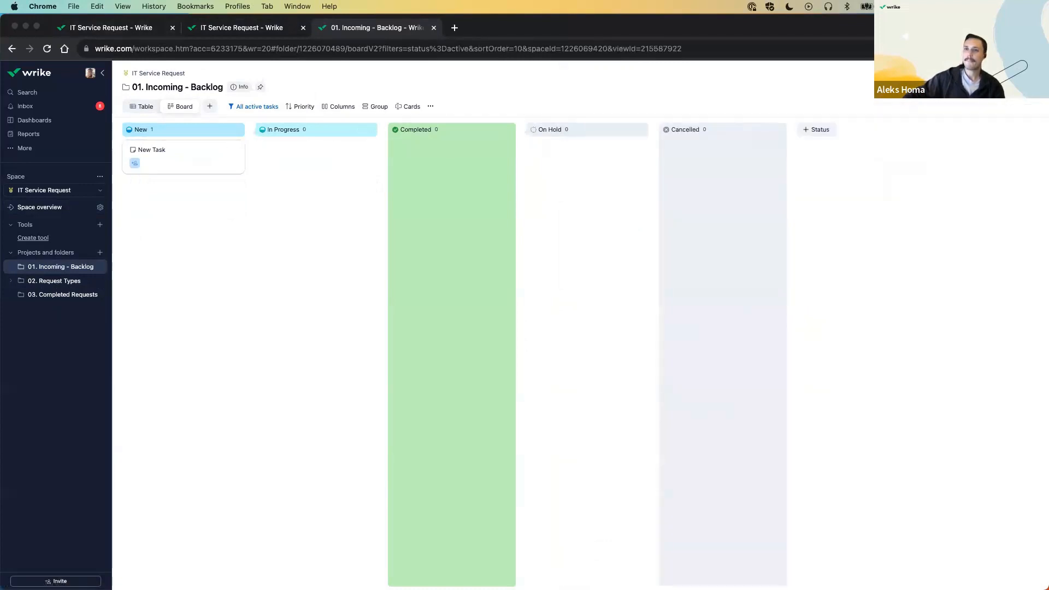
# - Return to the request form's browser tab, go back to the form list and reopen the IT Service Request Form draft
pyautogui.click(111, 28)
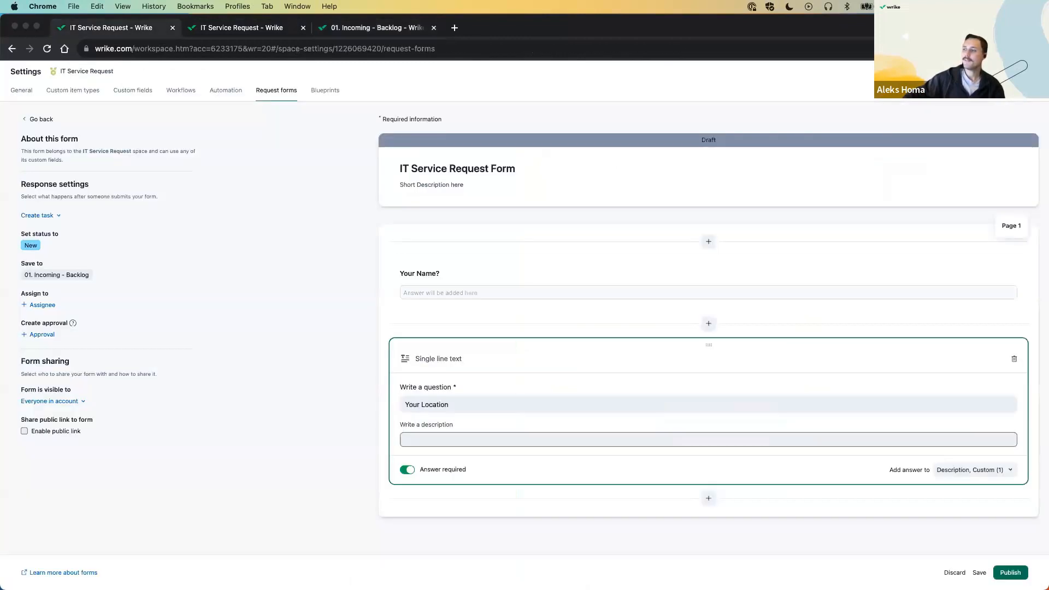
pyautogui.click(41, 119)
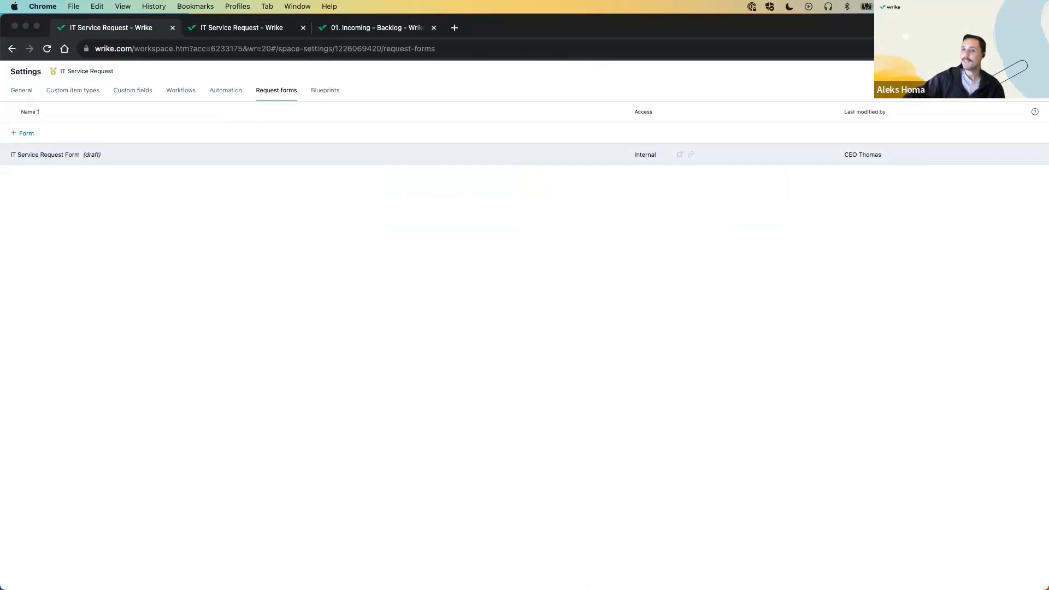
pyautogui.click(45, 155)
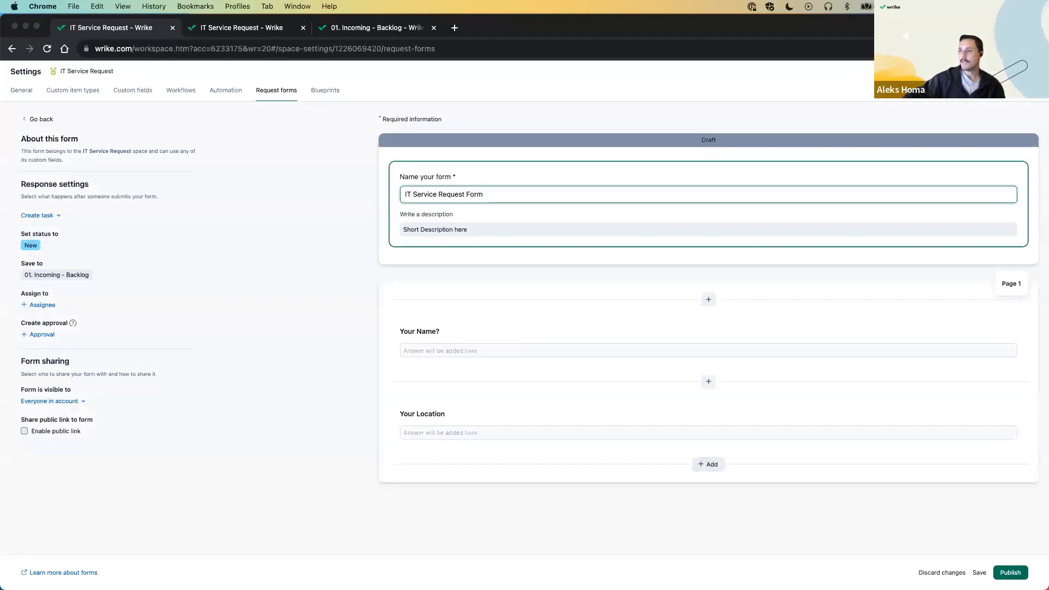
# - Add a single answer question below "Your Location" and review the answer destinations and the custom fields available as options
pyautogui.click(707, 464)
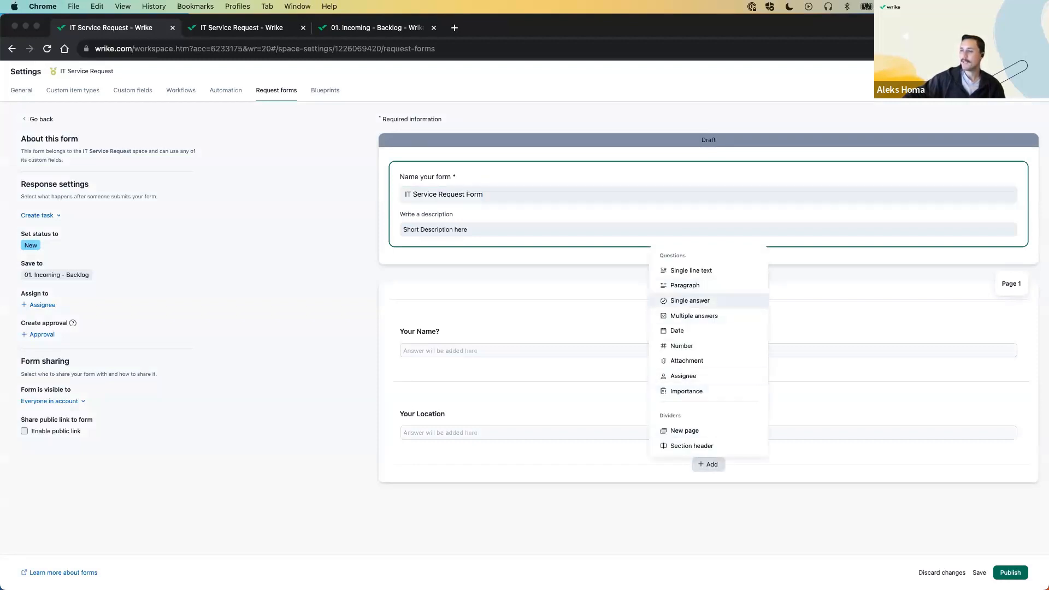
pyautogui.click(689, 300)
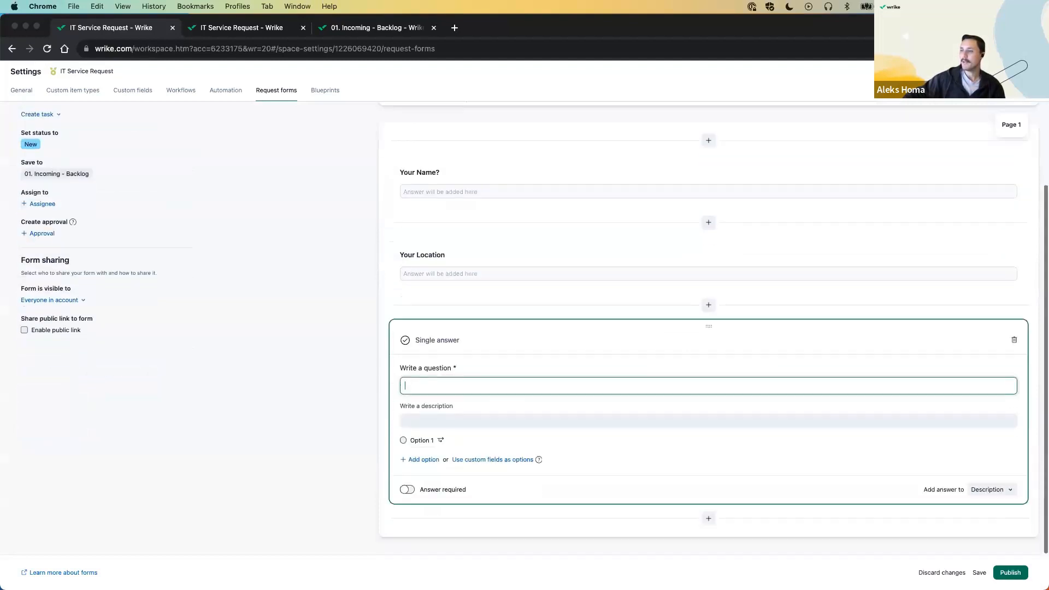
pyautogui.click(989, 489)
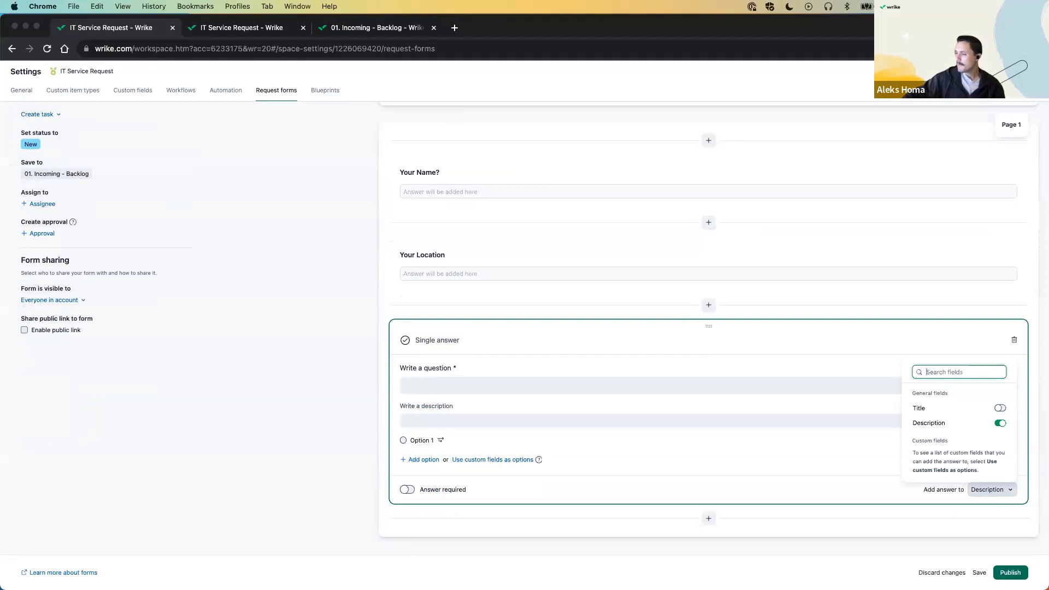
pyautogui.click(492, 460)
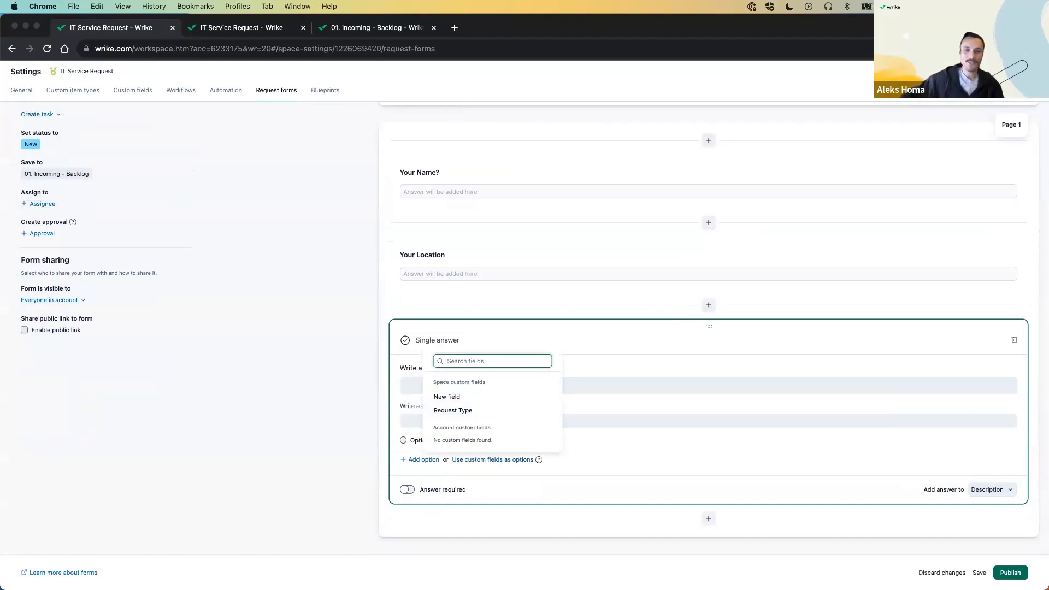
pyautogui.press('Escape')
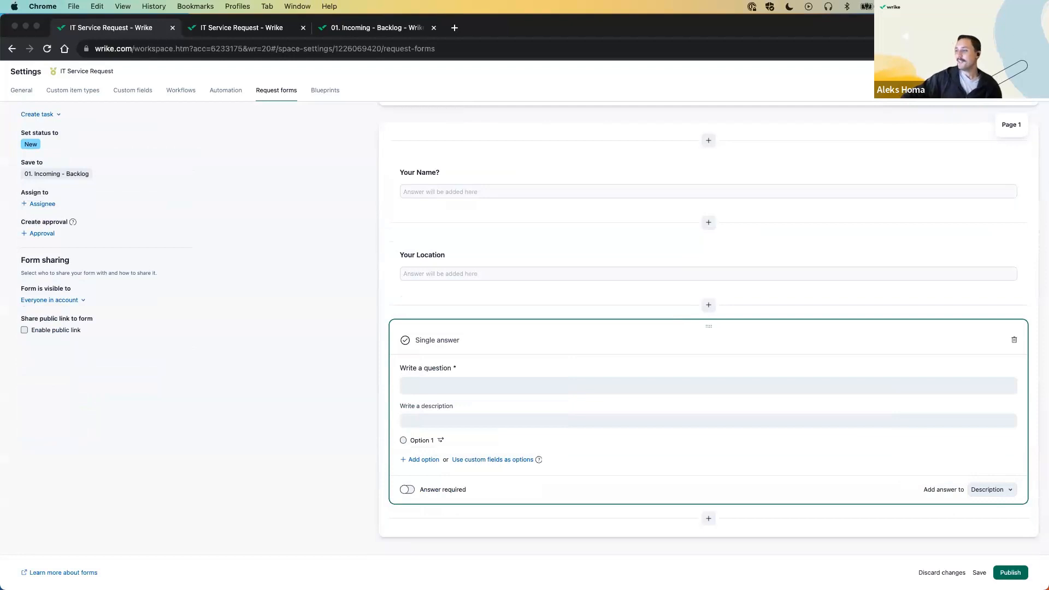
# - Use the Request Type custom field as the single answer question's options and word the question "What kind of request is this?"
pyautogui.scroll(1, 707, 328)
pyautogui.scroll(1, 708, 327)
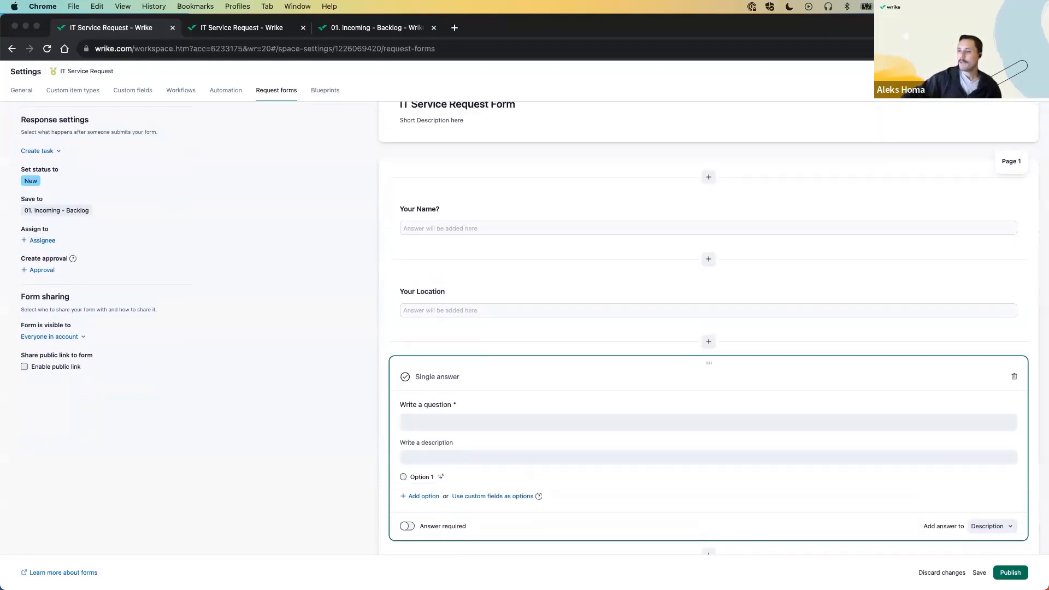
pyautogui.click(492, 496)
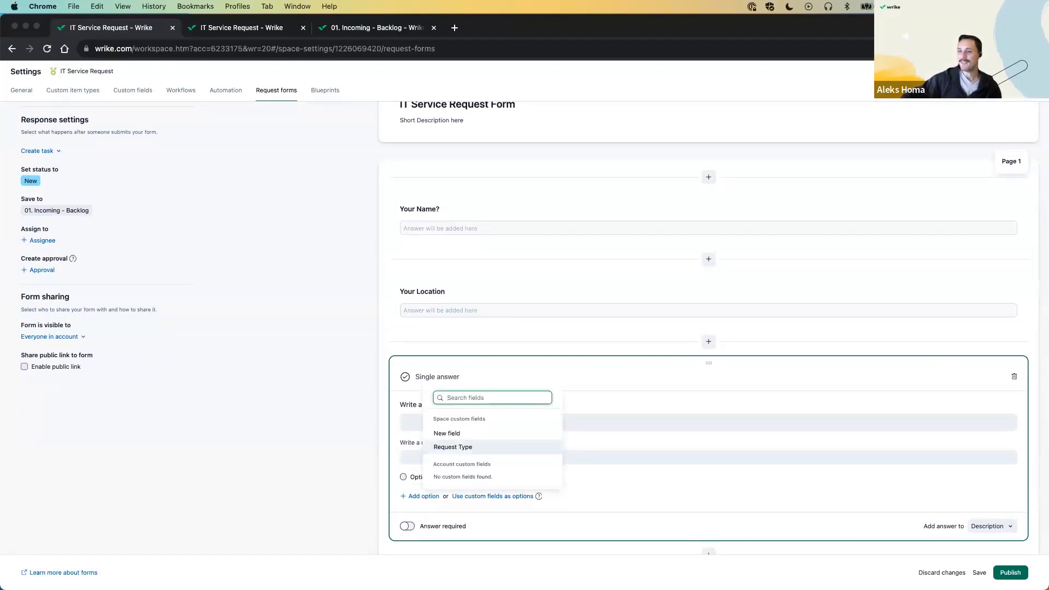
pyautogui.click(453, 447)
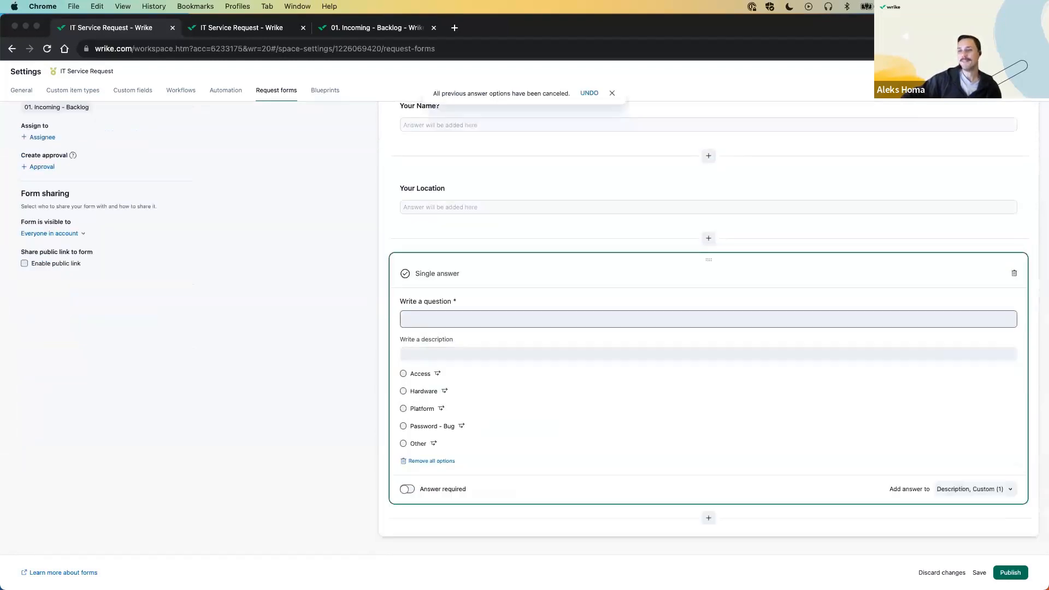
pyautogui.click(453, 319)
pyautogui.write('What kind of r')
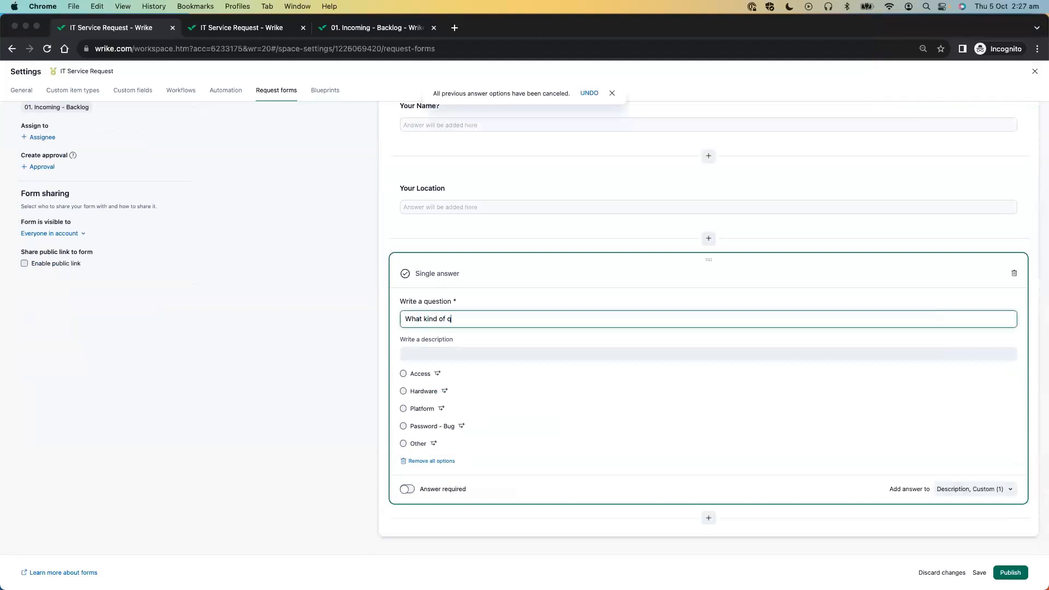
pyautogui.write('eque')
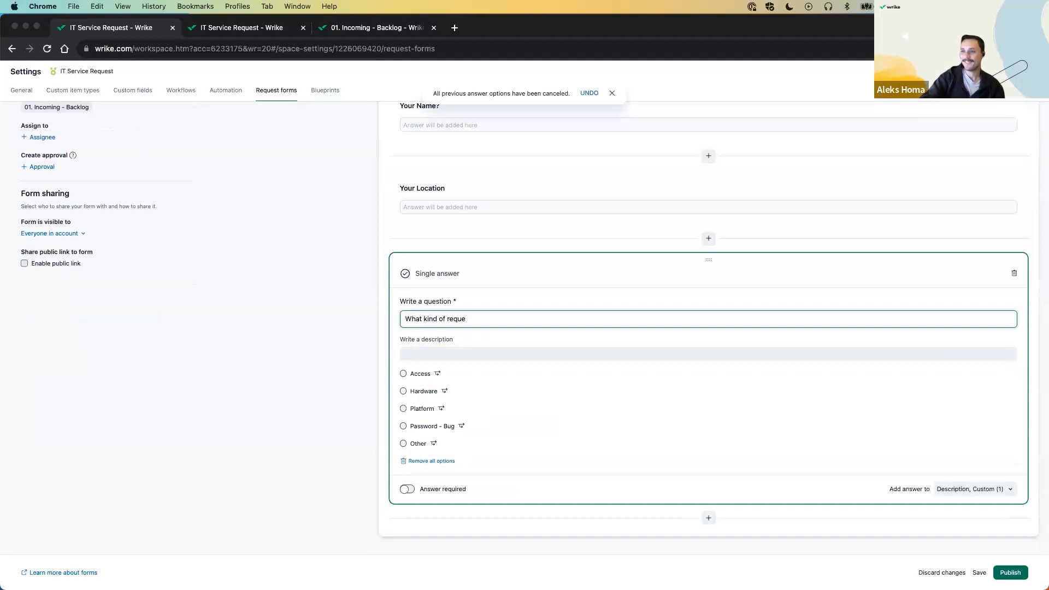
pyautogui.write('st is this?')
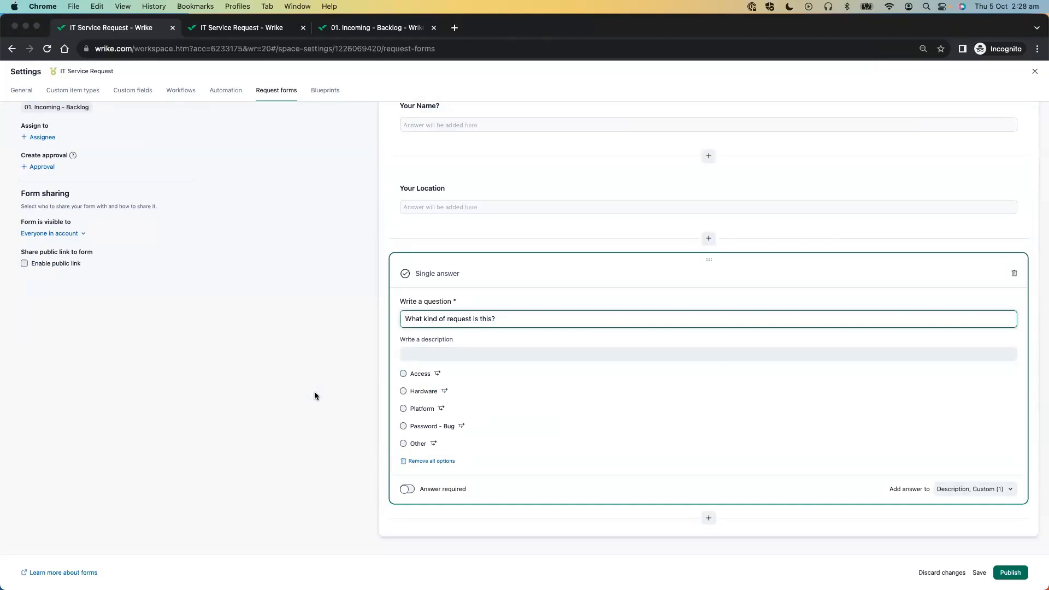
# - Add a date question below "What kind of request is this?" and send its answer to the Start date as well as the description
pyautogui.scroll(1, 314, 391)
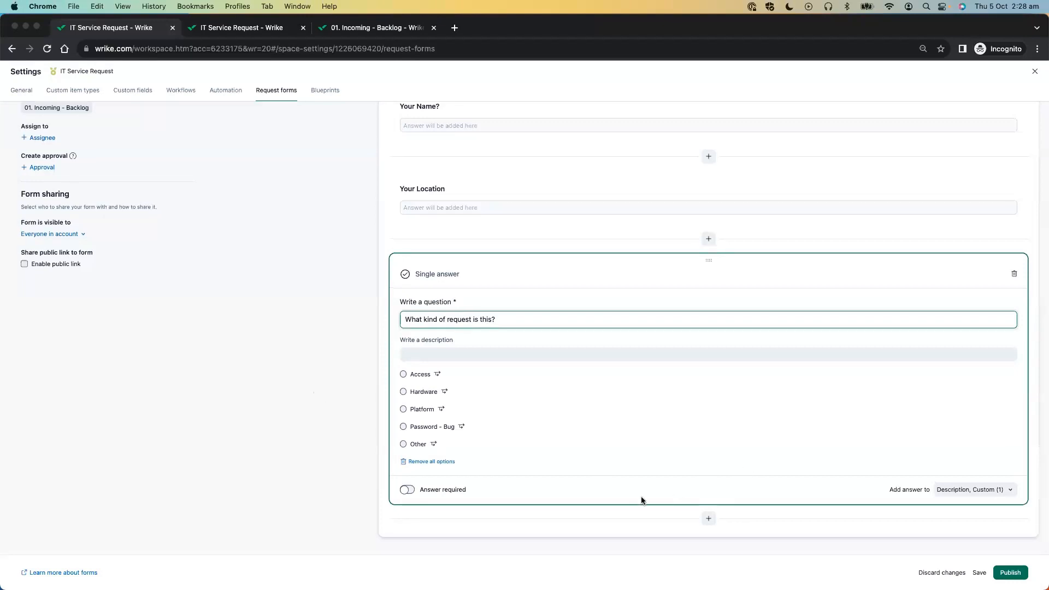
pyautogui.scroll(5, 633, 455)
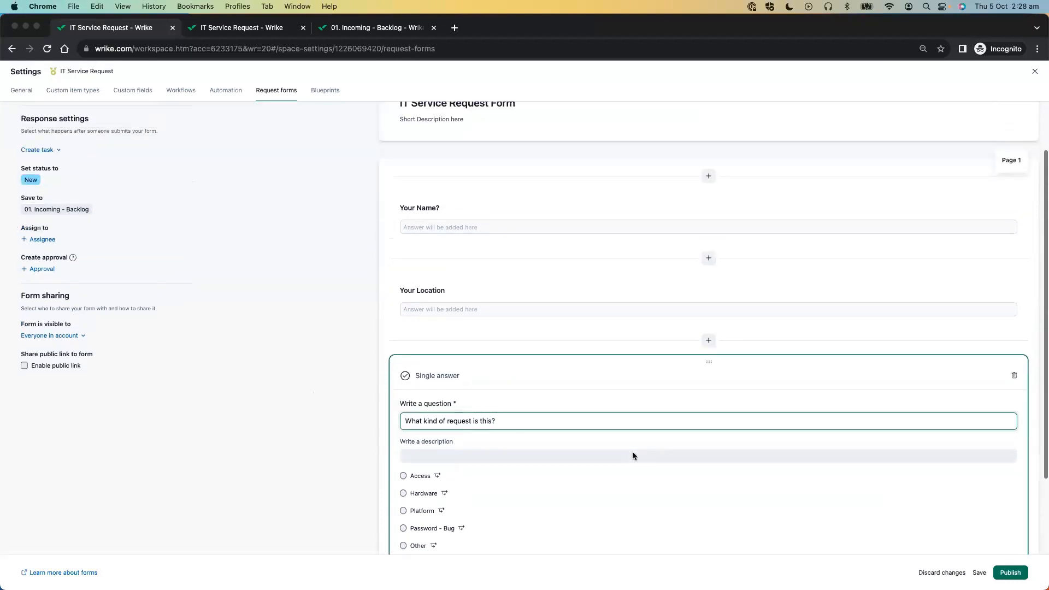
pyautogui.scroll(-5, 632, 455)
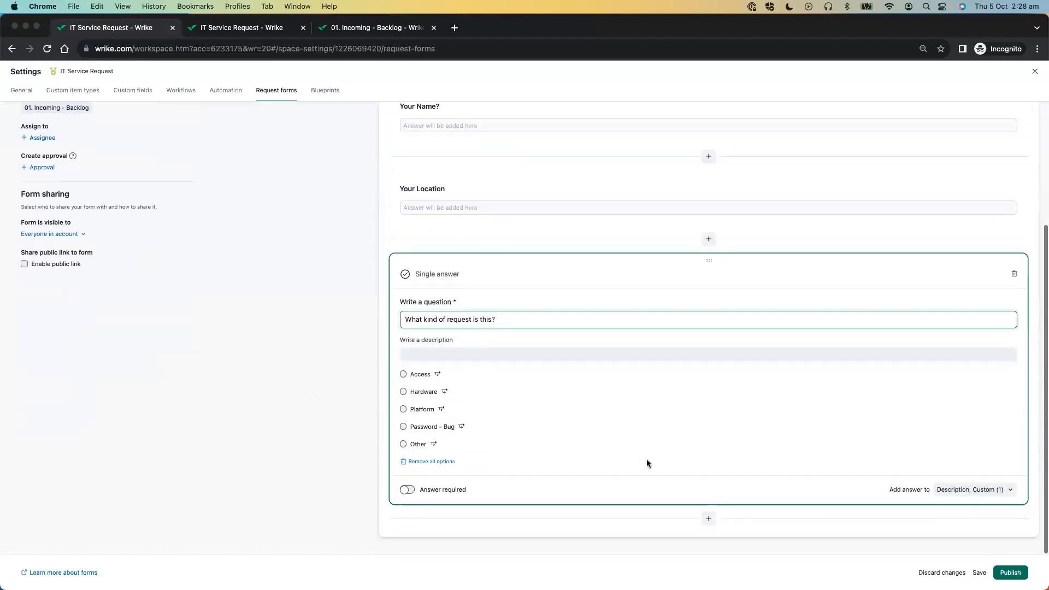
pyautogui.click(711, 519)
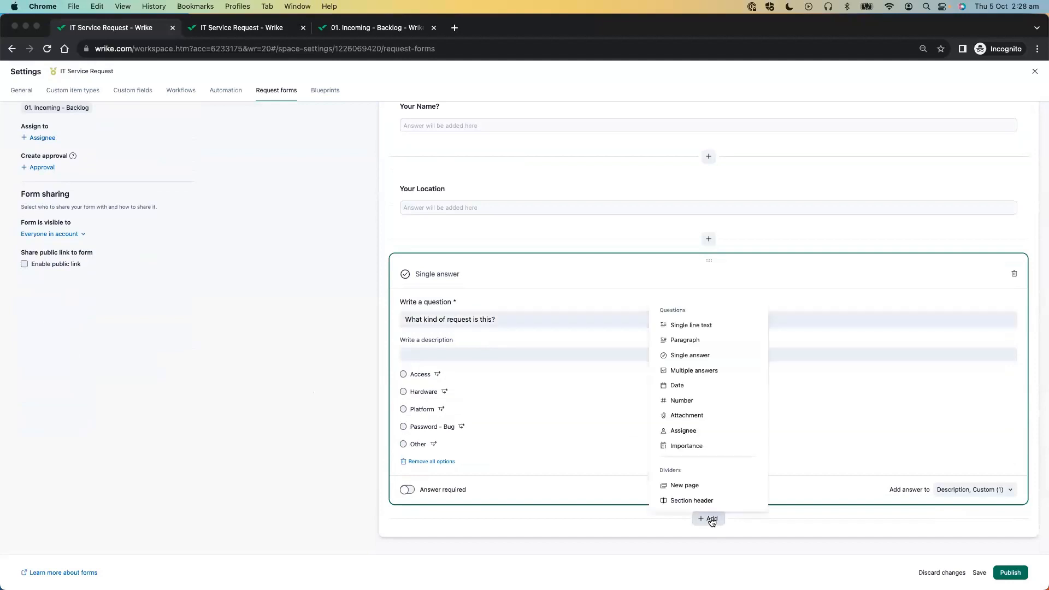
pyautogui.click(693, 393)
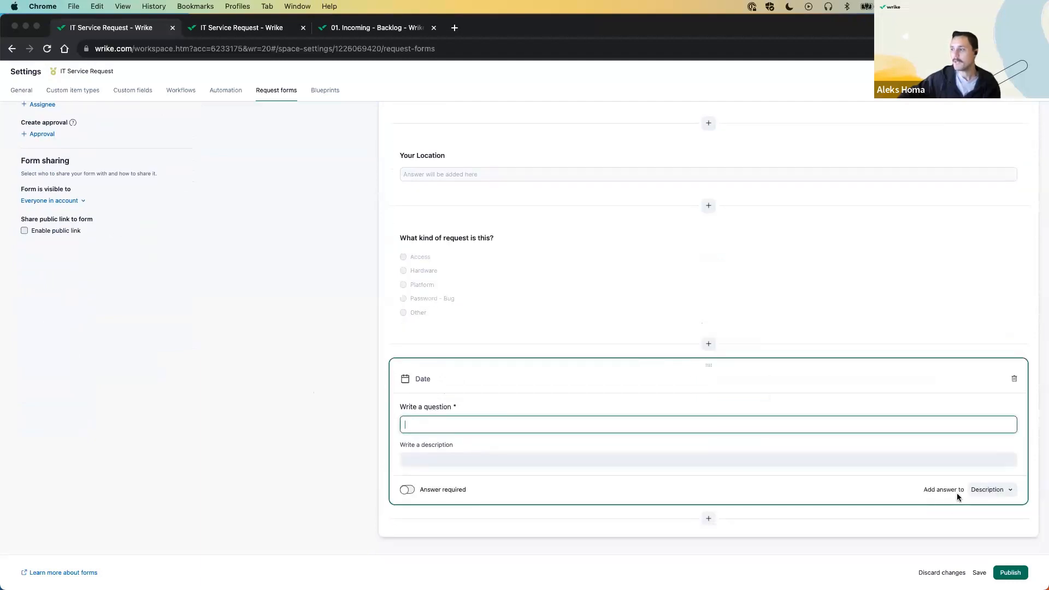
pyautogui.click(1001, 493)
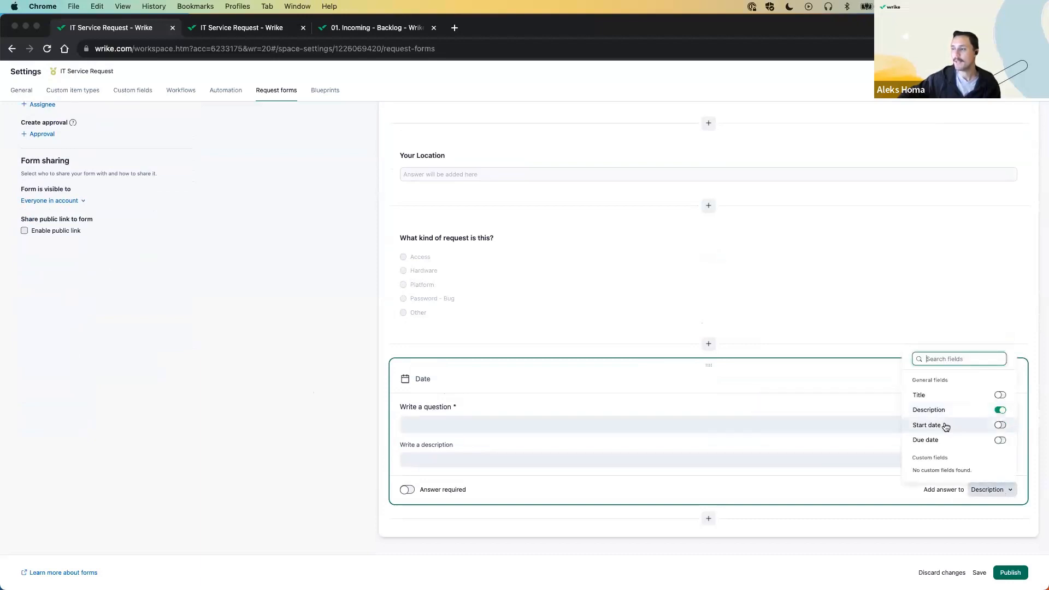
pyautogui.click(1001, 426)
# - Word the date question "Date of submission?" and review its answer destinations
pyautogui.click(781, 422)
pyautogui.write('Date ')
pyautogui.write('of')
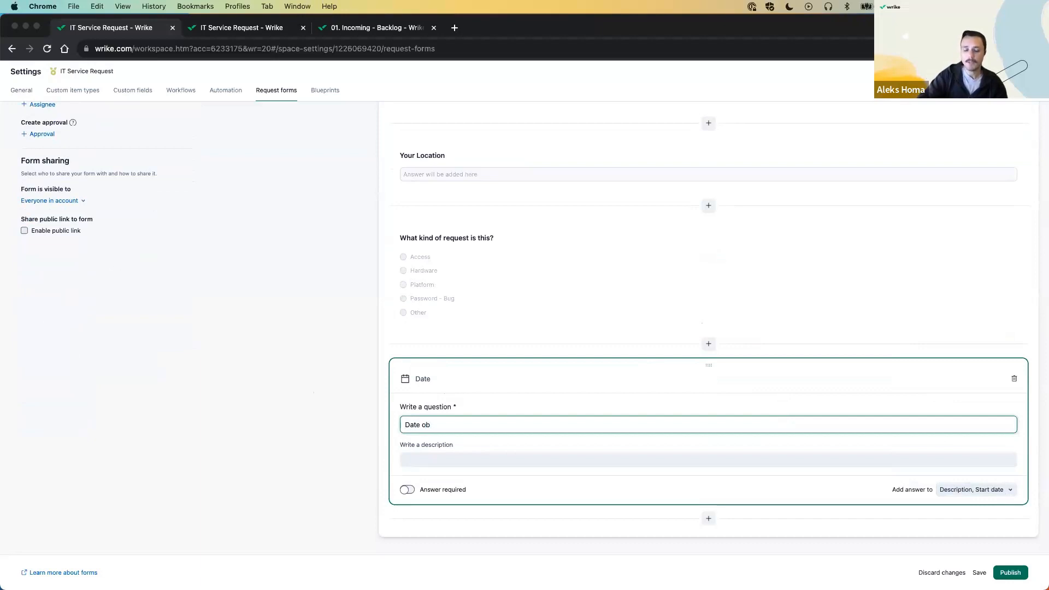
pyautogui.write(' submission')
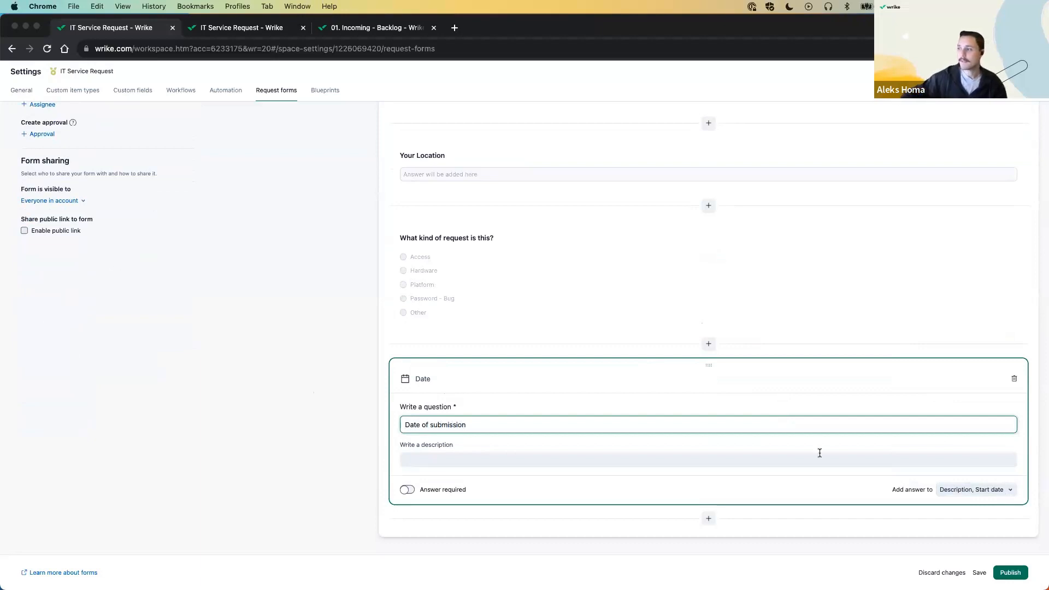
pyautogui.click(983, 489)
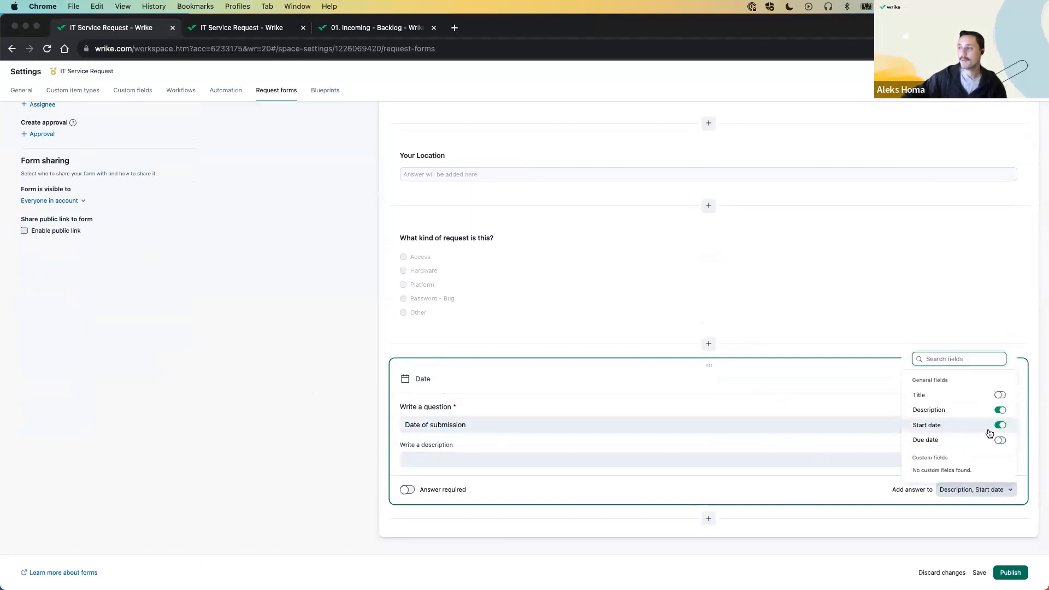
pyautogui.click(801, 354)
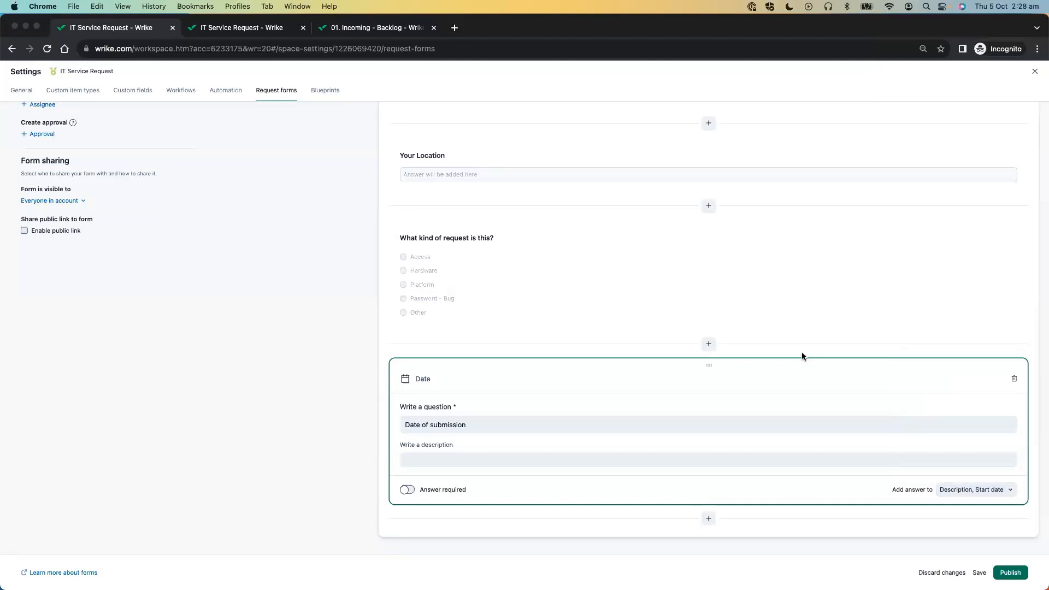
pyautogui.click(632, 424)
pyautogui.write('?')
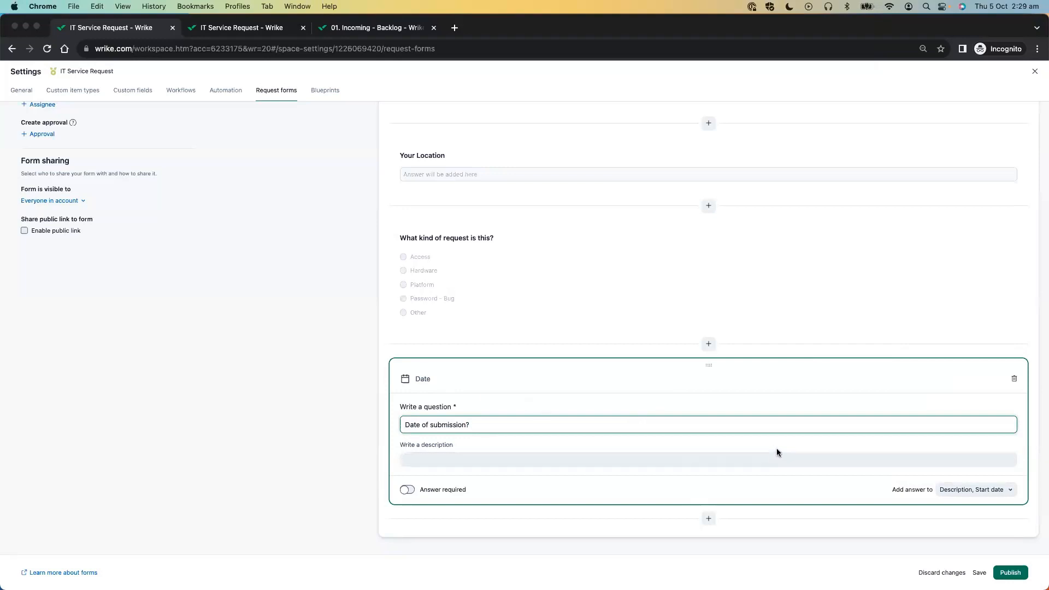
# - Add a single answer question below "Date of submission?" using the New field custom field as its options
pyautogui.scroll(5, 617, 346)
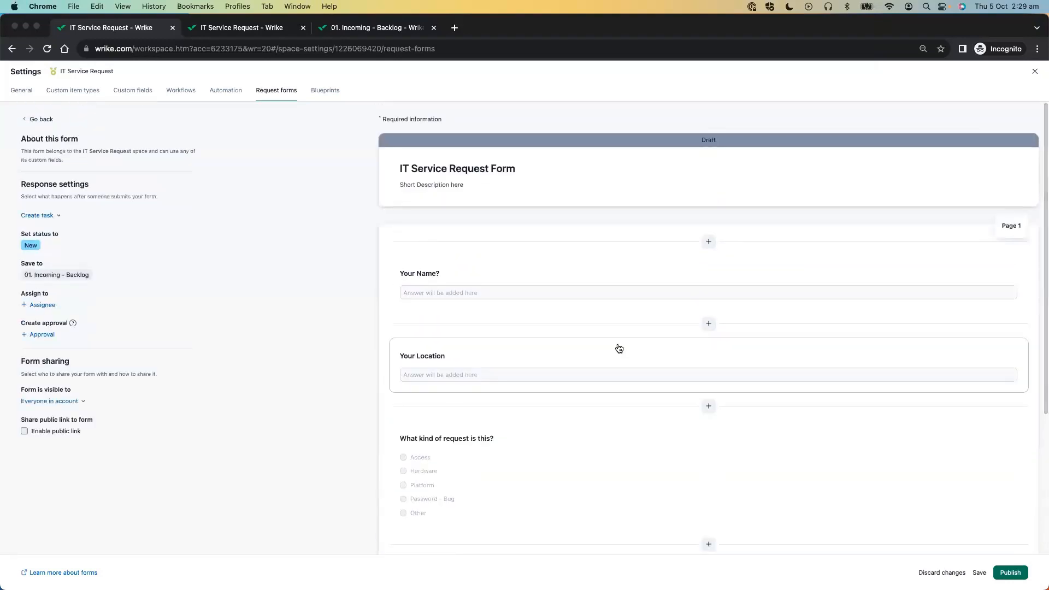
pyautogui.scroll(-1, 618, 348)
pyautogui.scroll(-3, 619, 349)
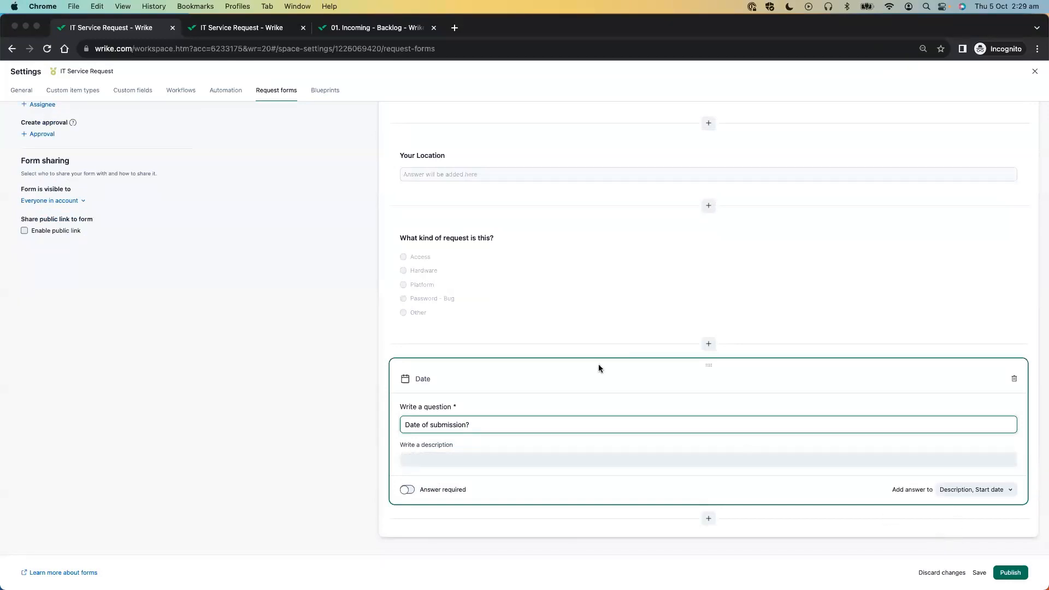
pyautogui.click(708, 519)
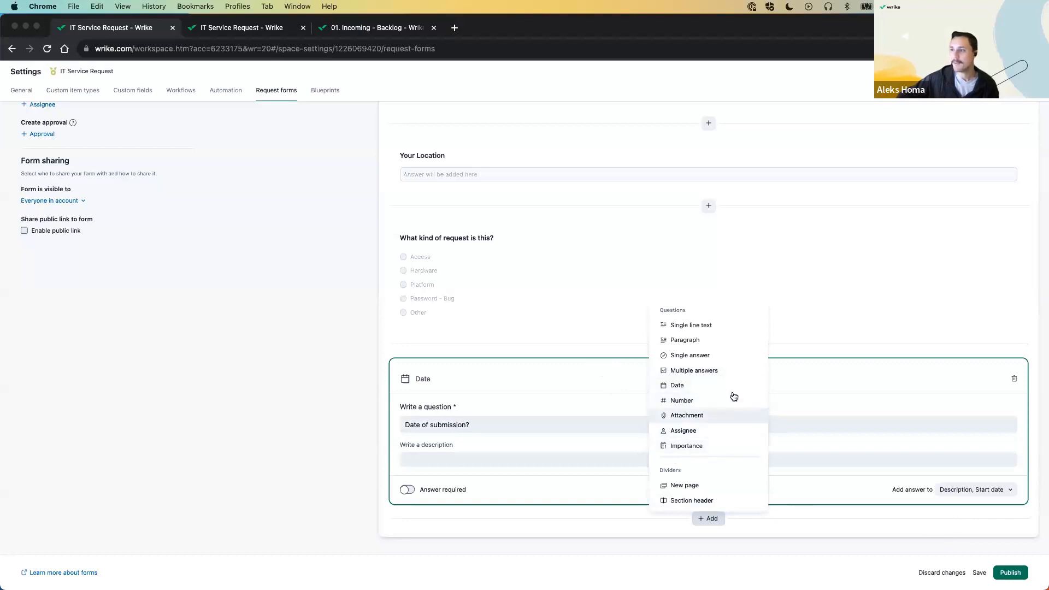
pyautogui.click(701, 363)
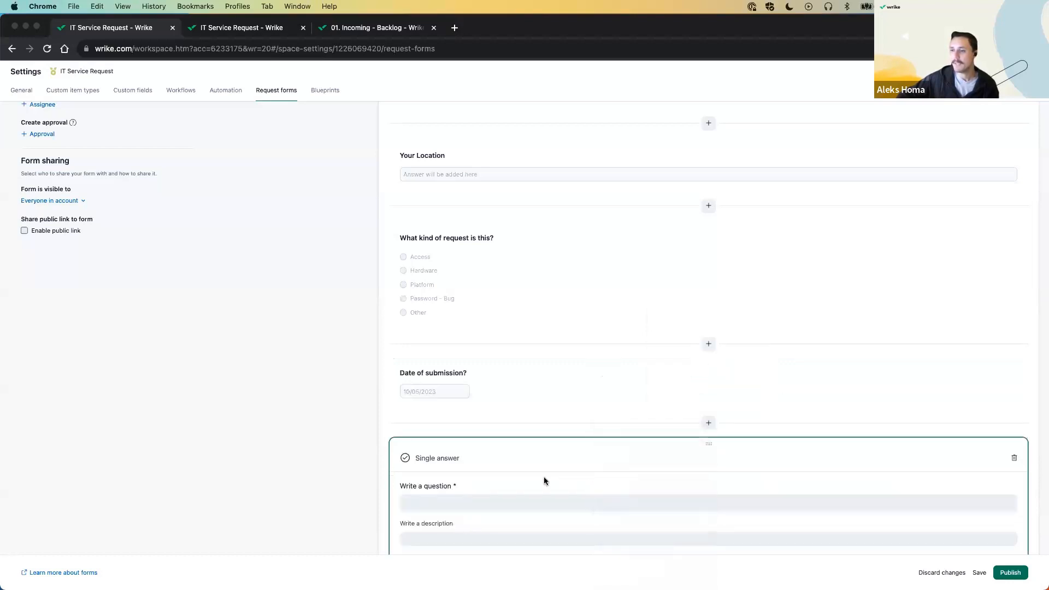
pyautogui.click(489, 460)
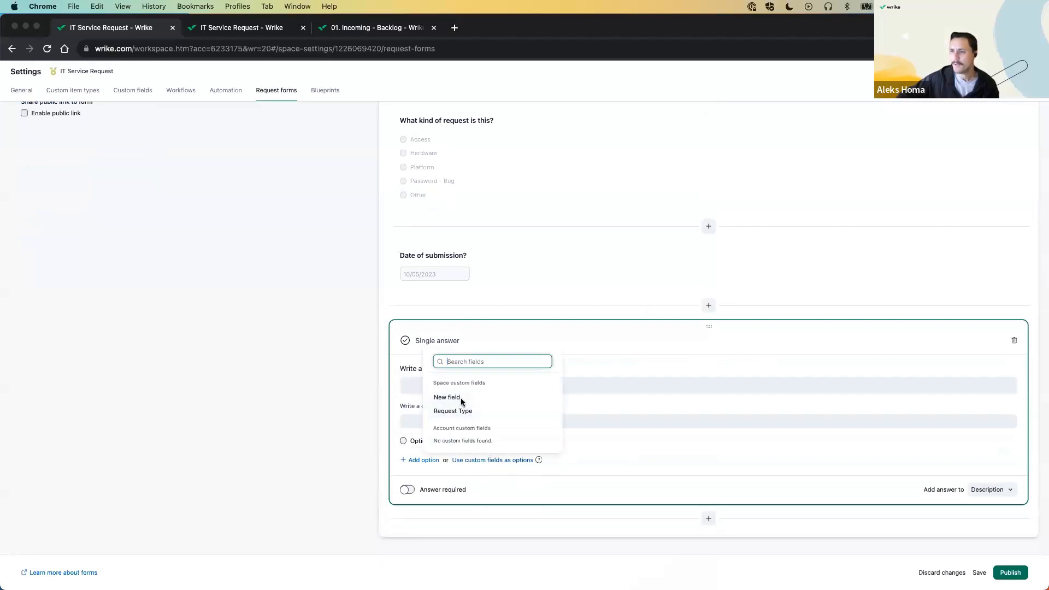
pyautogui.click(460, 399)
# - Word the new single answer question "Priority" and save the request form
pyautogui.click(438, 391)
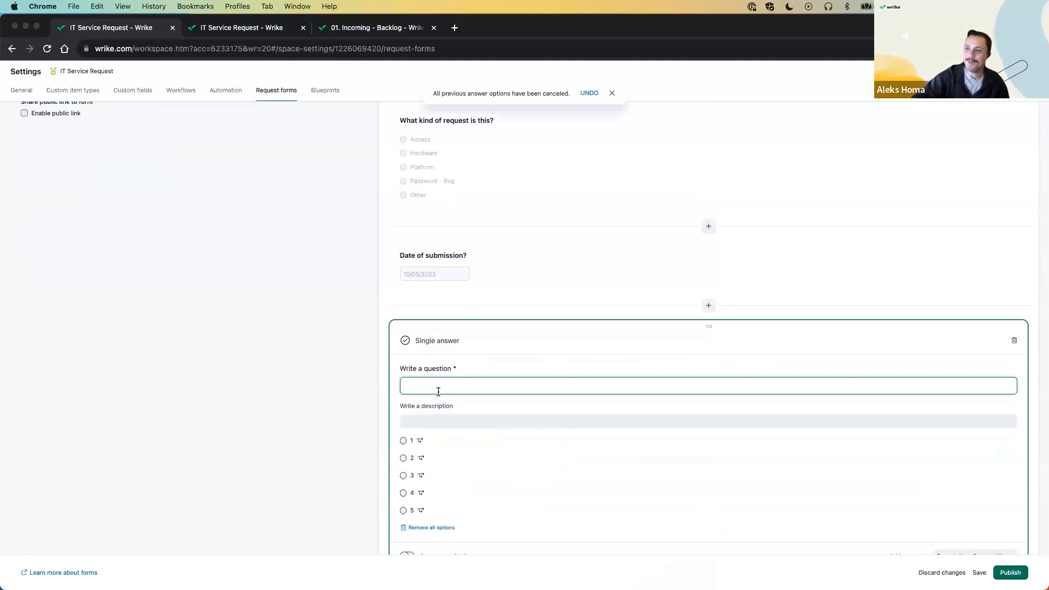
pyautogui.write('Pr')
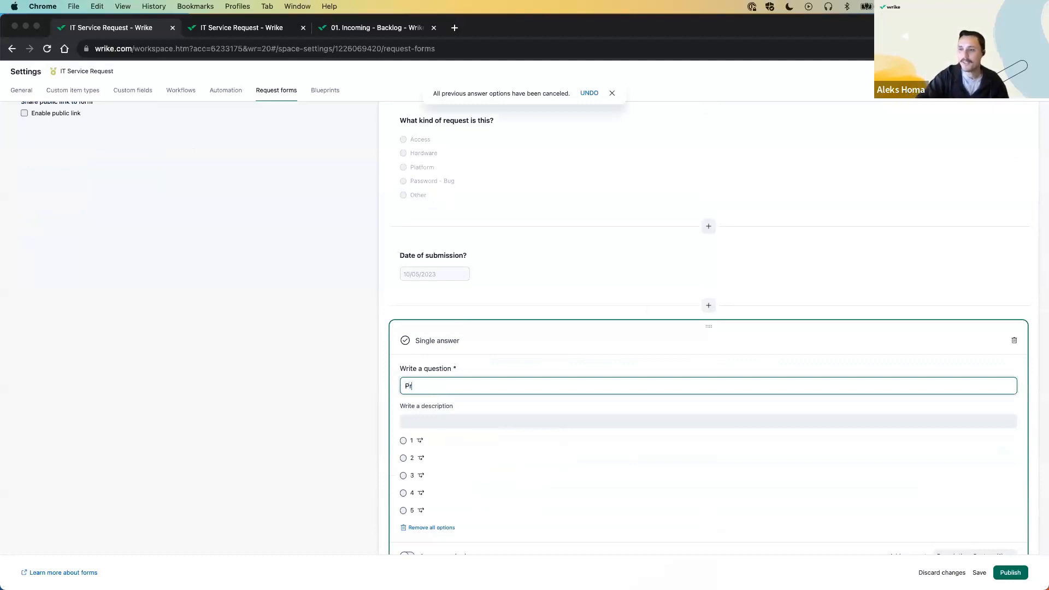
pyautogui.write('Priority')
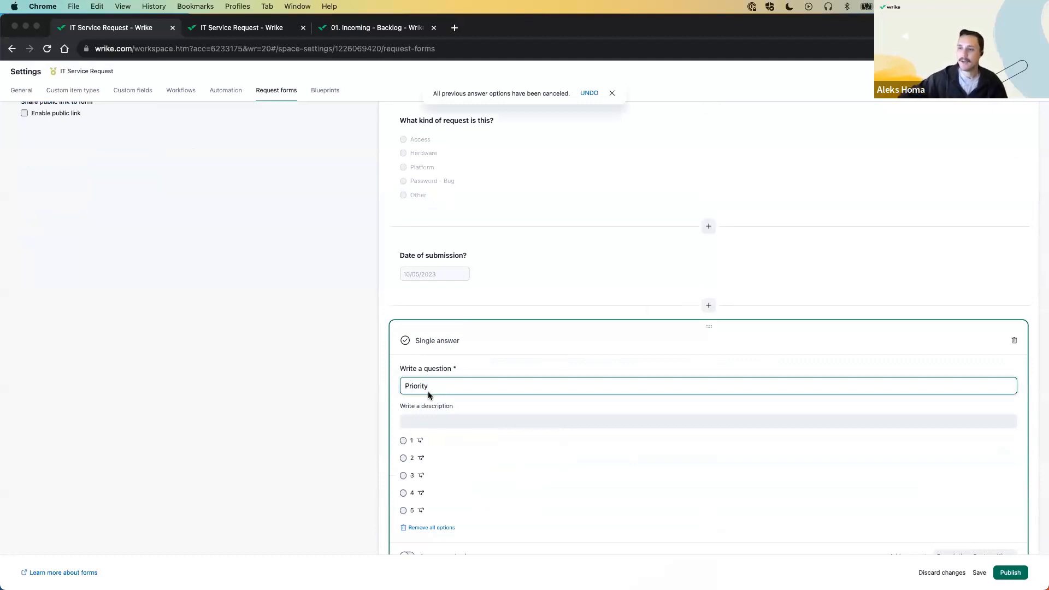
pyautogui.click(511, 403)
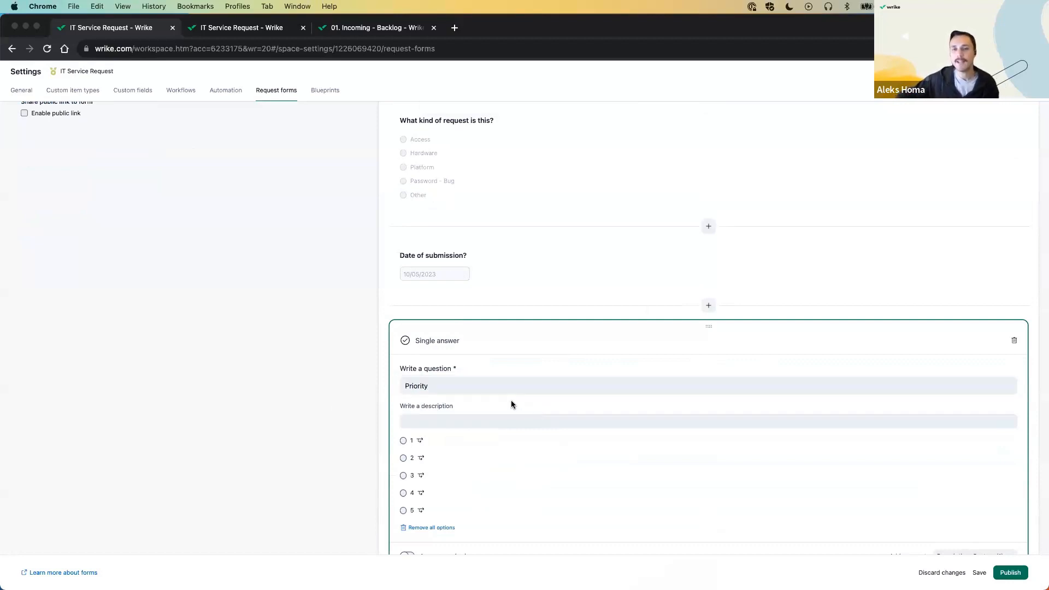
pyautogui.scroll(-3, 510, 399)
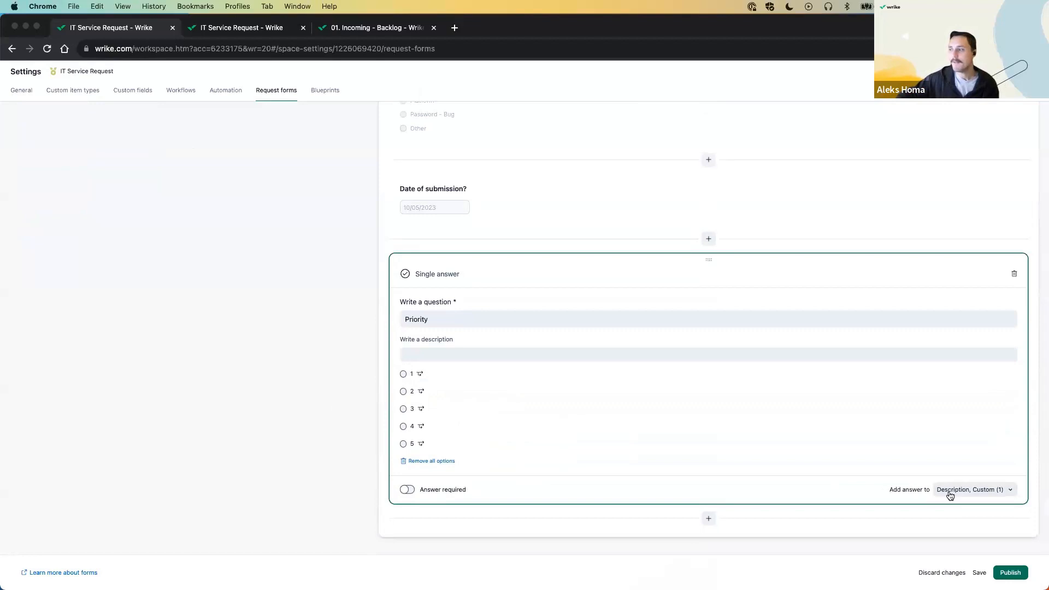
pyautogui.click(979, 572)
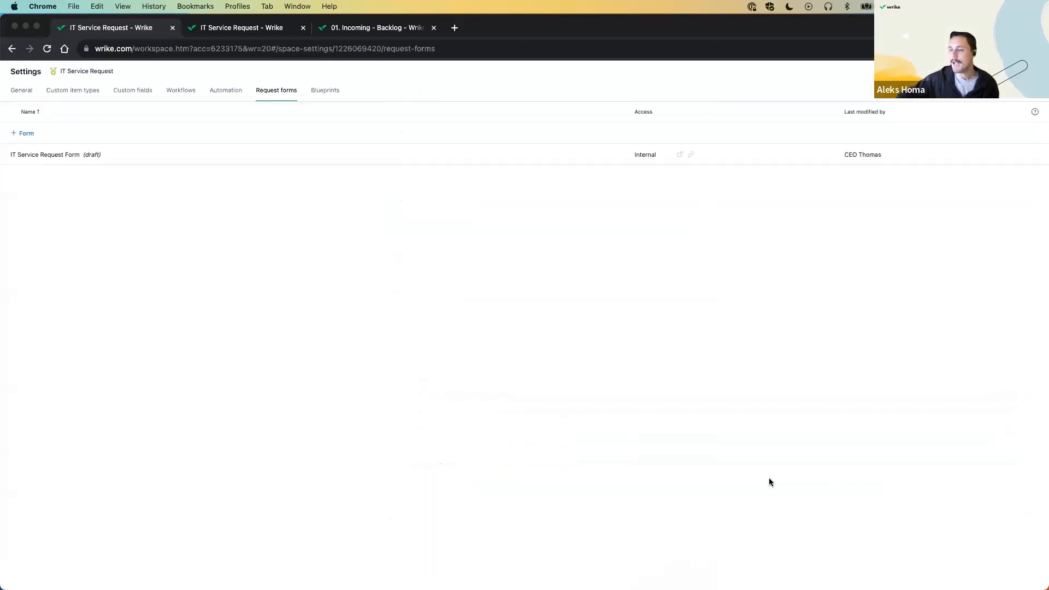